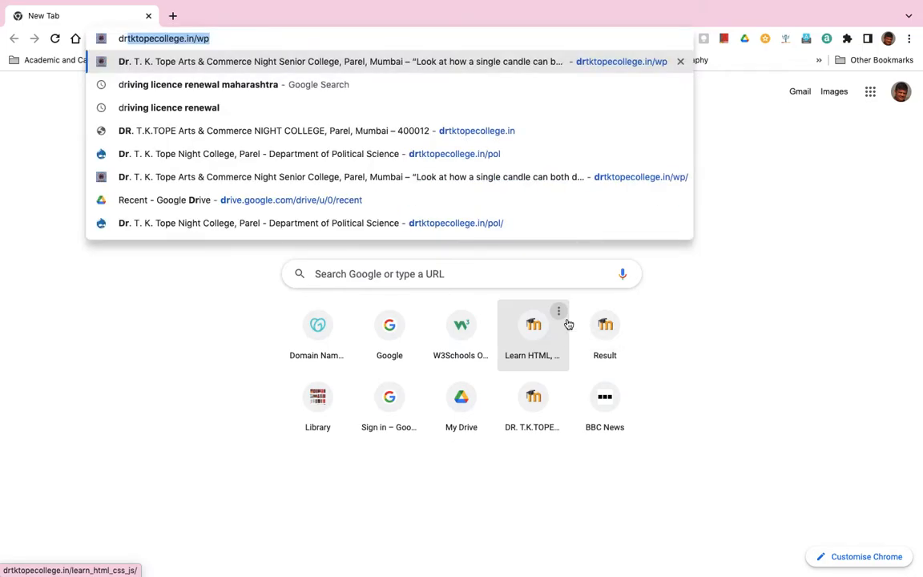
- Open the college website at drtktopecollege.in/wp and load its home page through the site title
key("Return")
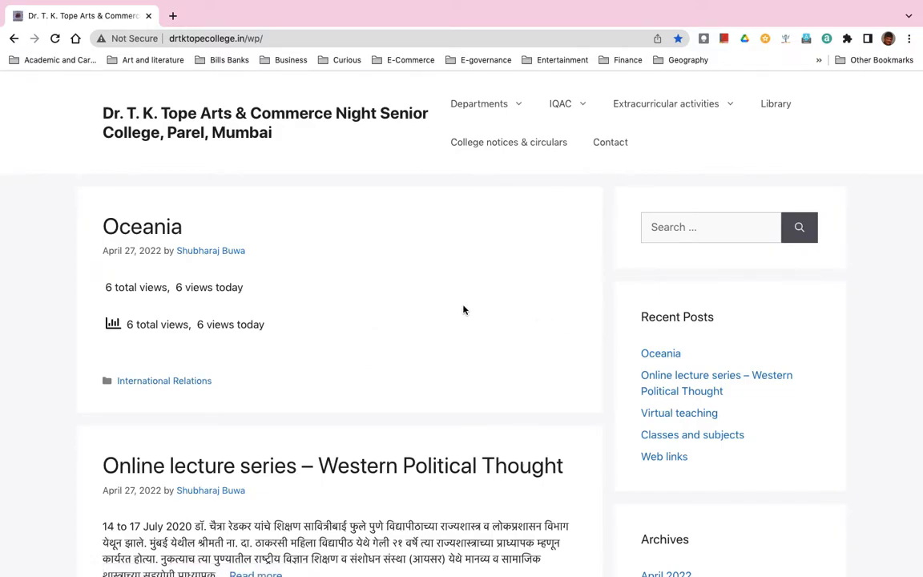
left_click(256, 120)
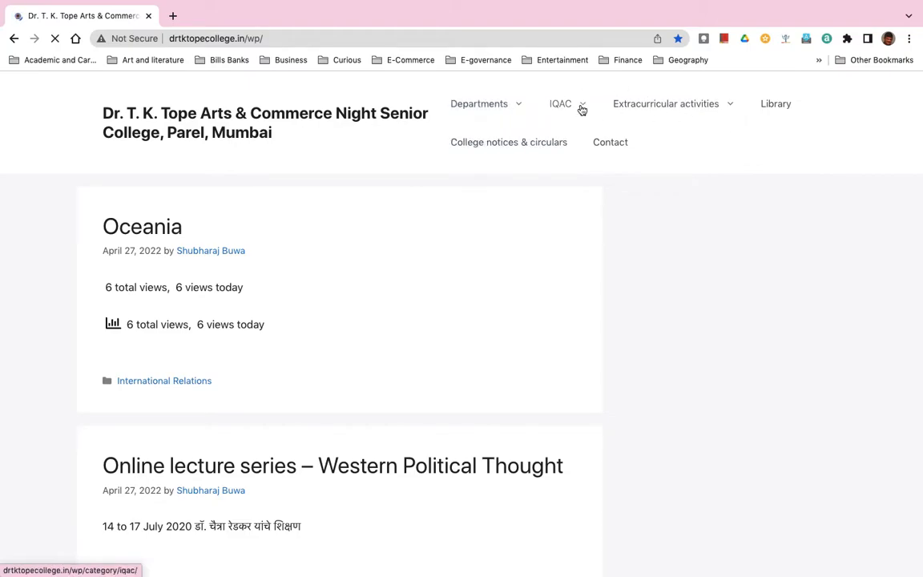
- Open the Political Theory category of the Political Science department and look through its posts
mouse_move(511, 110)
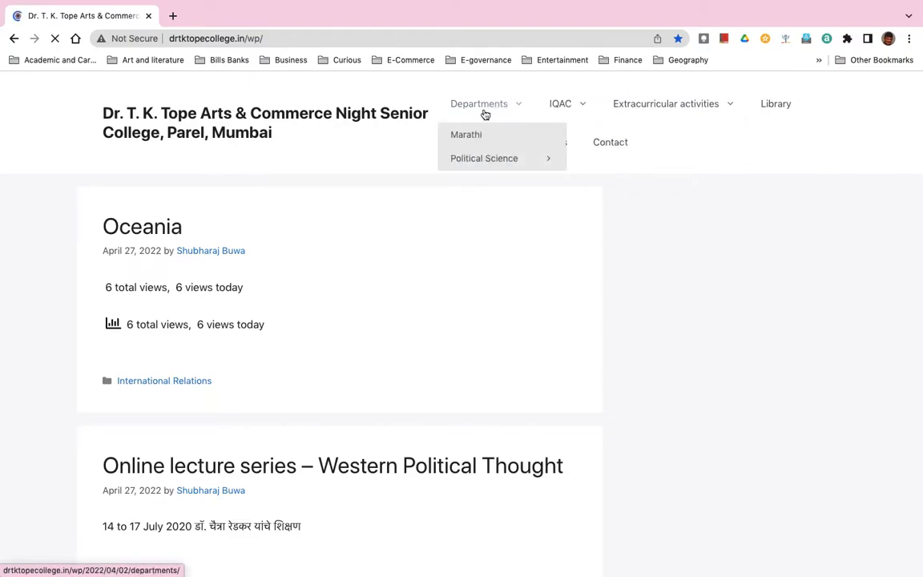
mouse_move(472, 159)
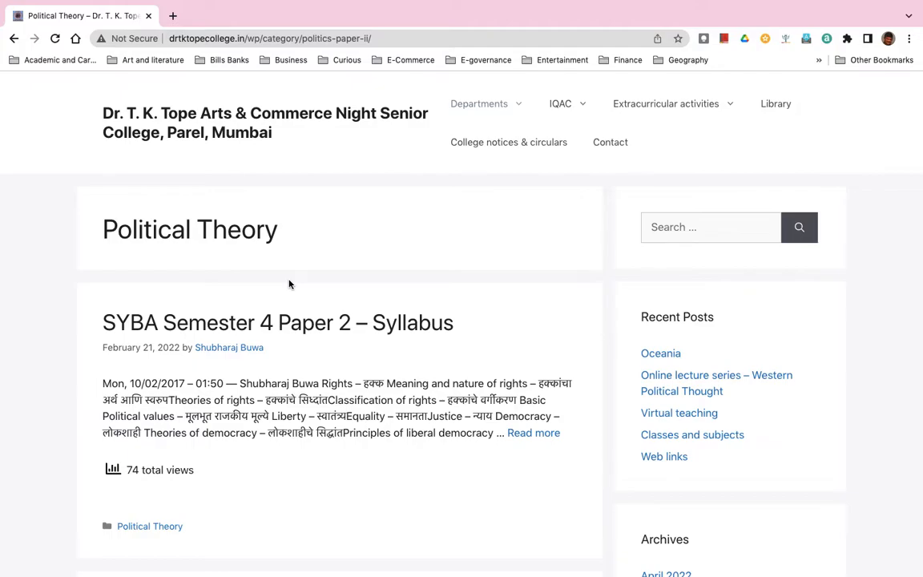
scroll(289, 284, "down", 6)
scroll(289, 283, "down", 8)
scroll(289, 284, "down", 5)
scroll(289, 283, "up", 18)
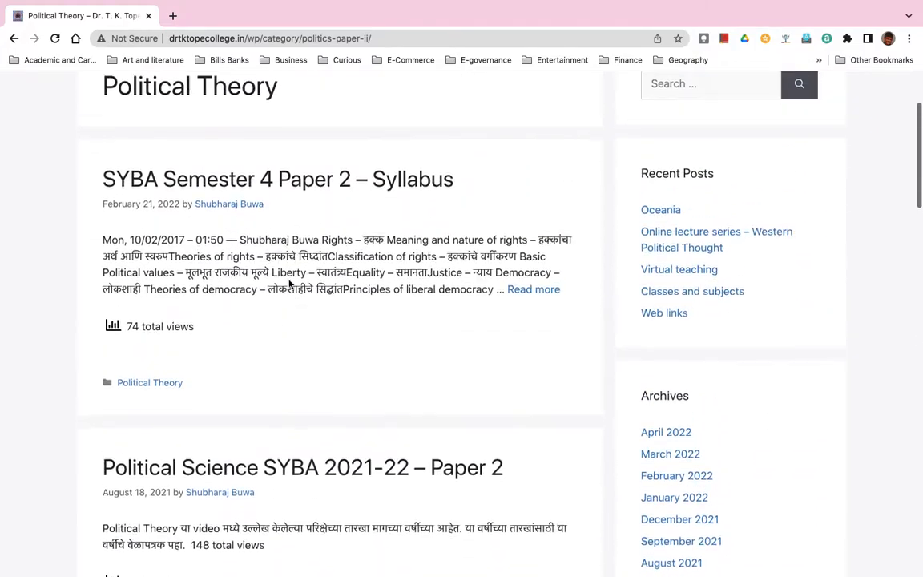
scroll(289, 283, "up", 2)
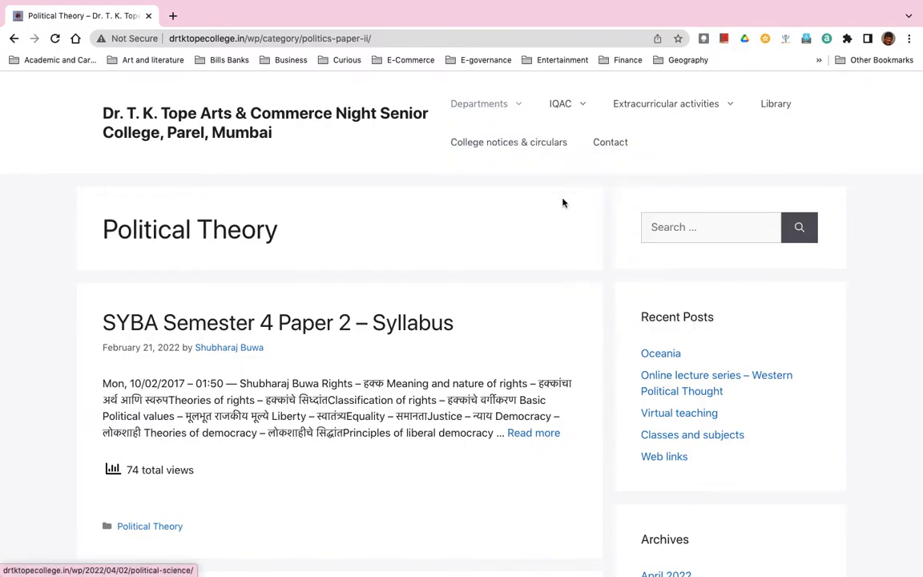
- Open the Political Science department's International Relations category and look through its posts
mouse_move(511, 164)
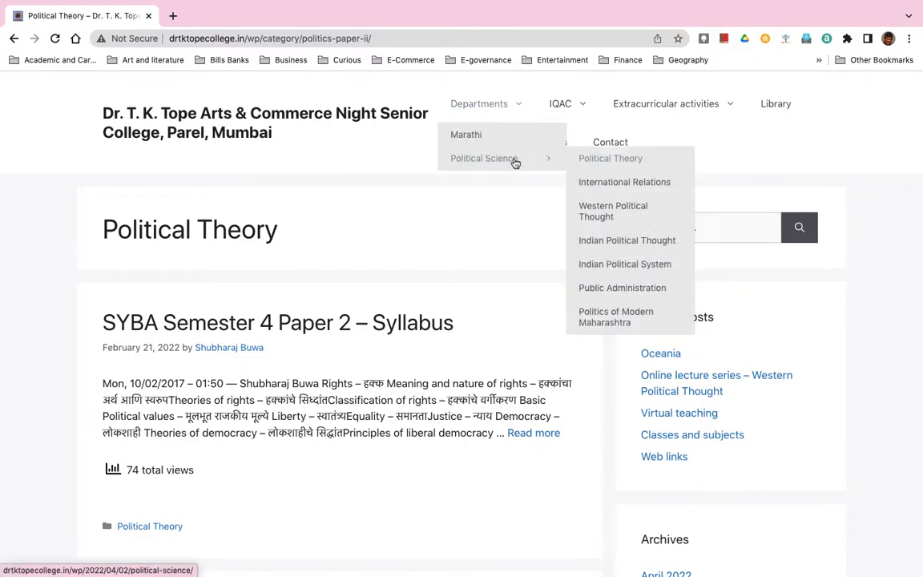
left_click(601, 187)
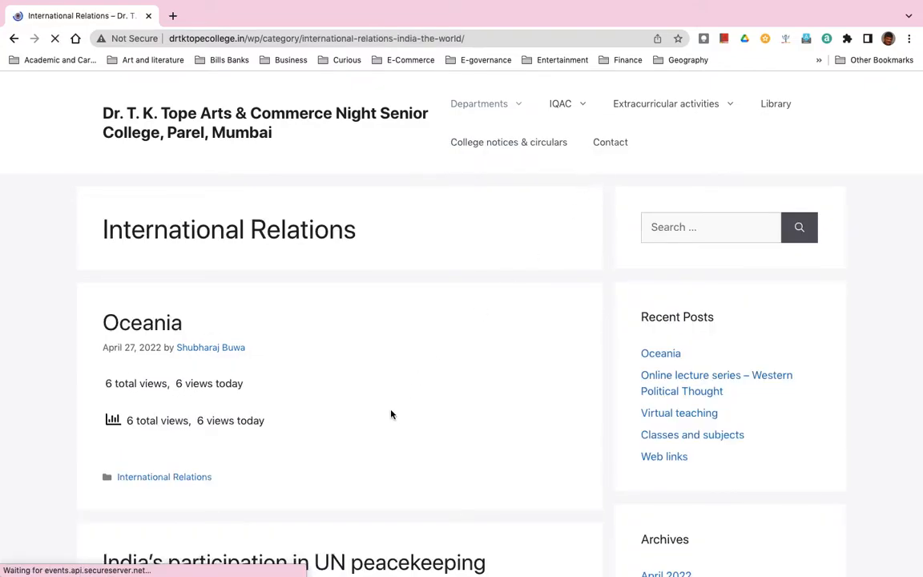
scroll(391, 415, "down", 5)
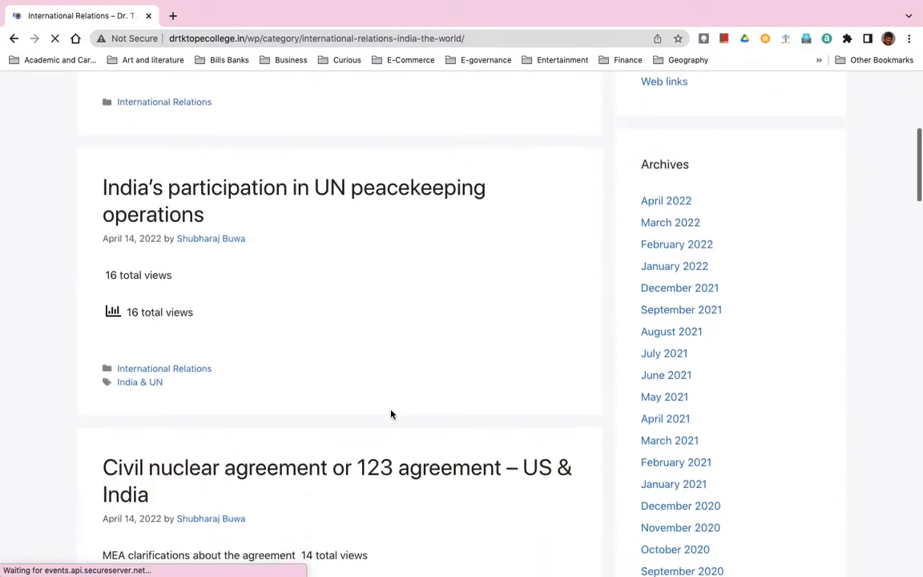
scroll(391, 415, "down", 8)
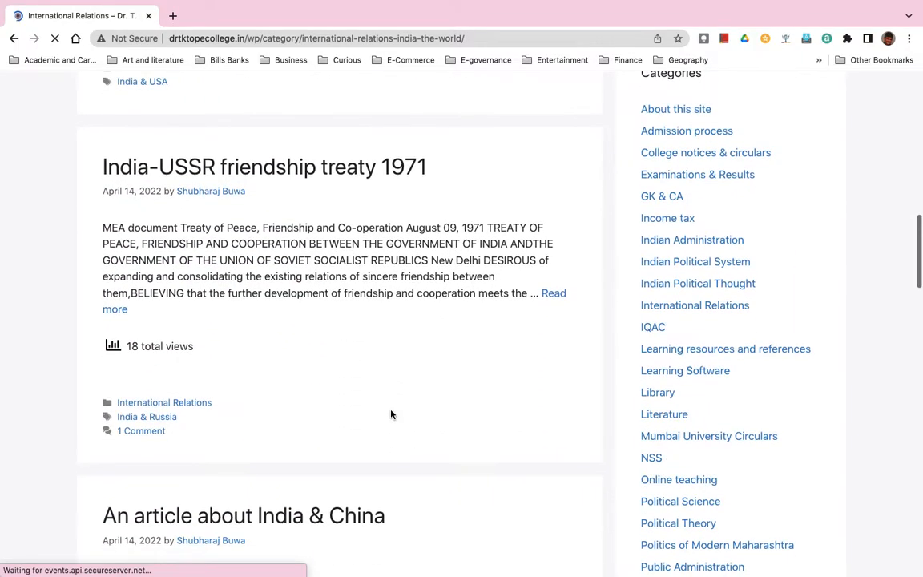
- Open the India & USA tag from the civil nuclear agreement post and view the posts filed under it
scroll(153, 113, "up", 1)
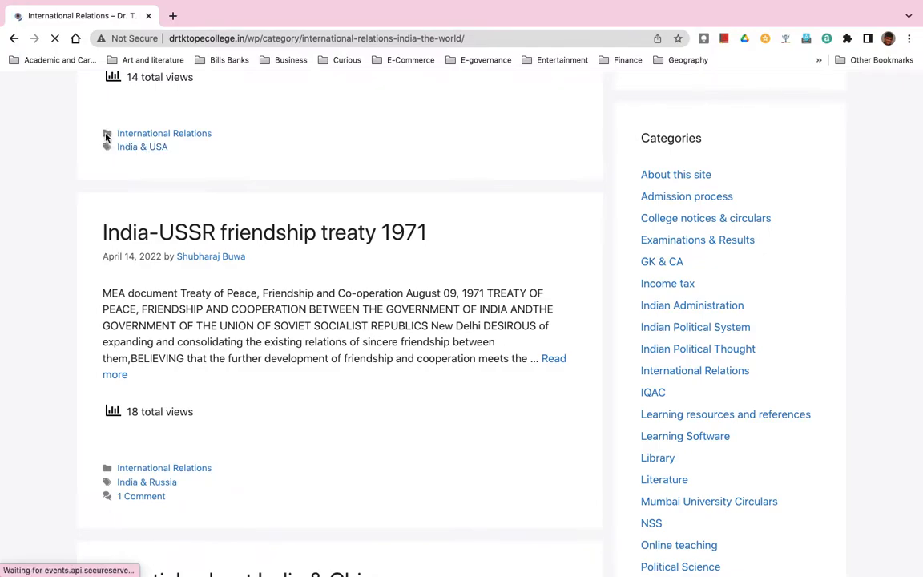
left_click(143, 148)
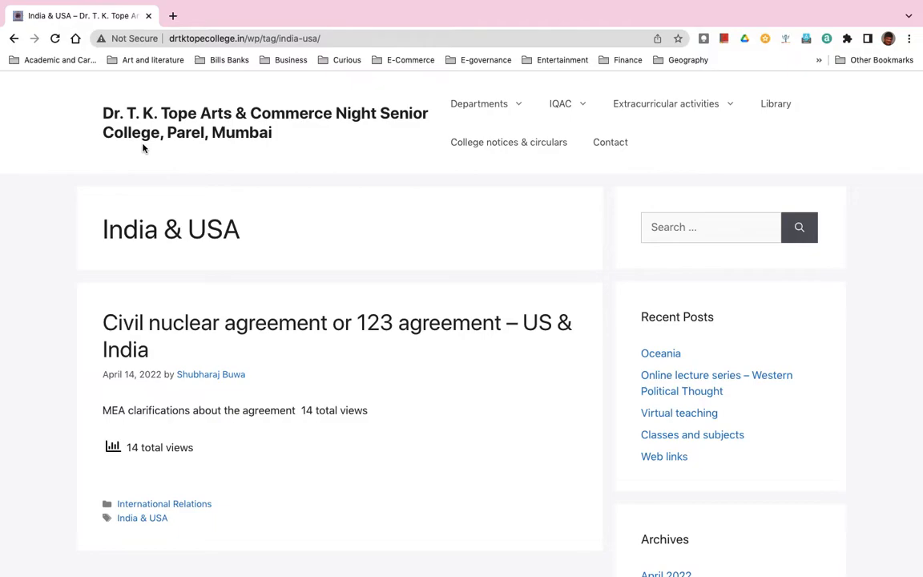
scroll(278, 450, "down", 5)
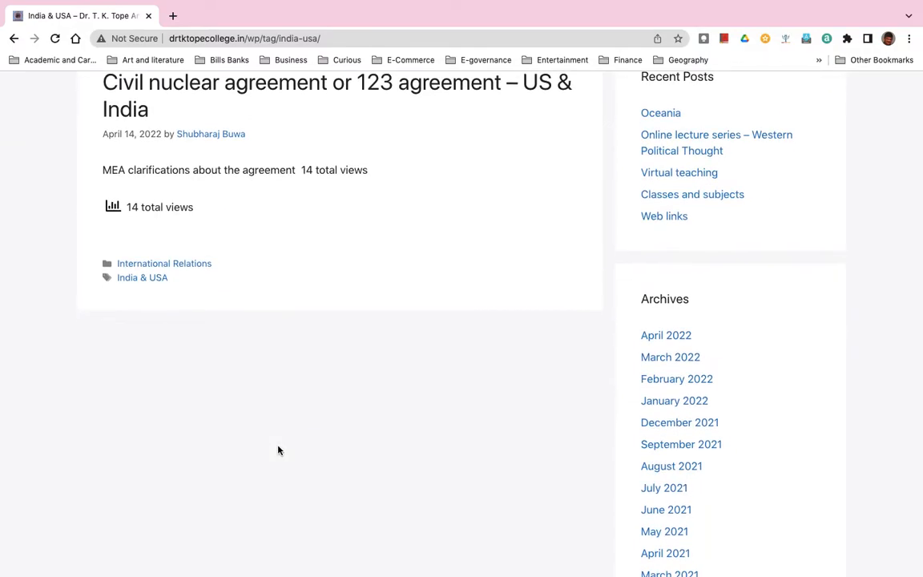
scroll(279, 450, "up", 5)
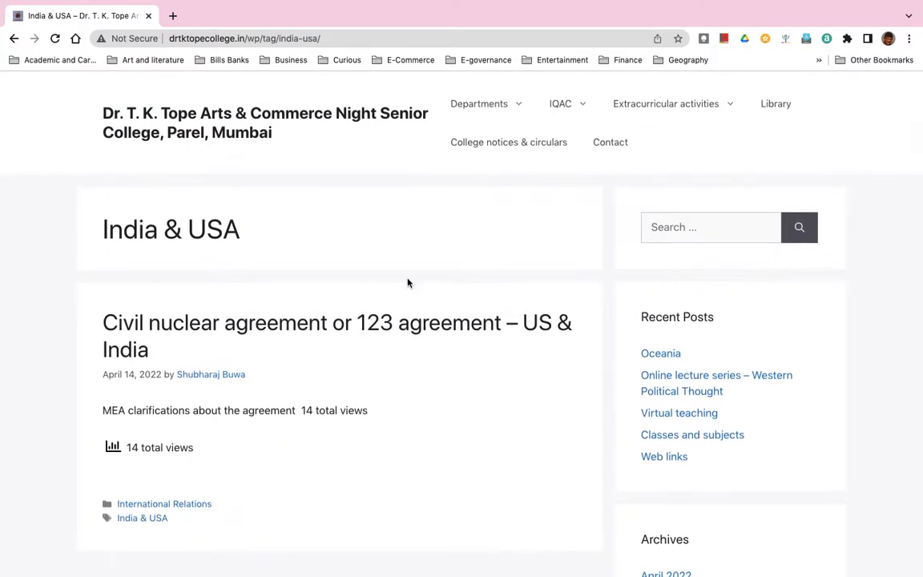
- Open the IQAC category and look through its posts
mouse_move(571, 110)
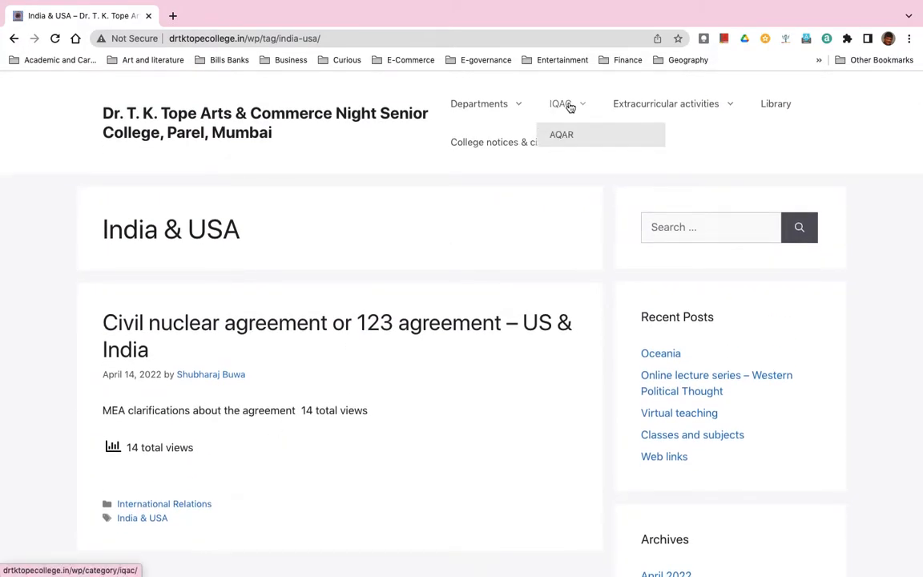
left_click(570, 109)
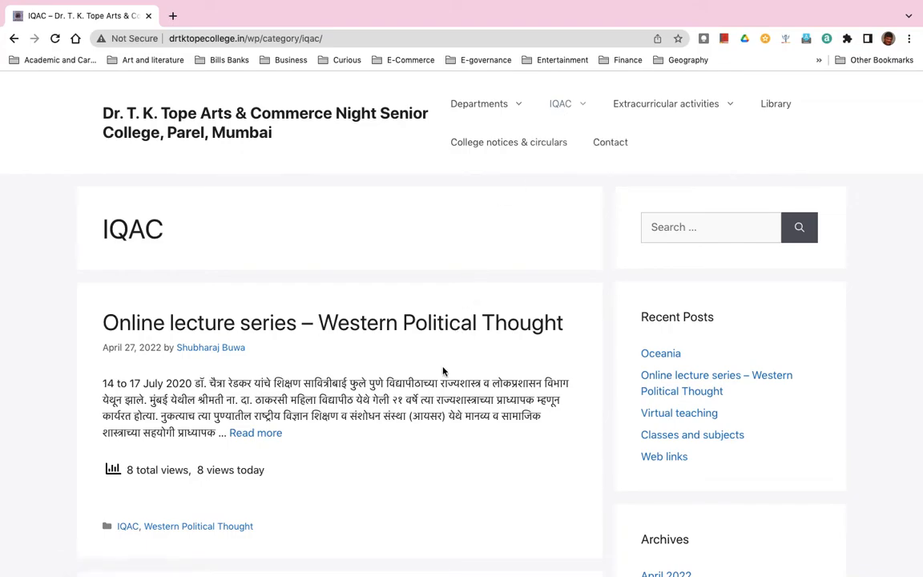
scroll(443, 371, "down", 6)
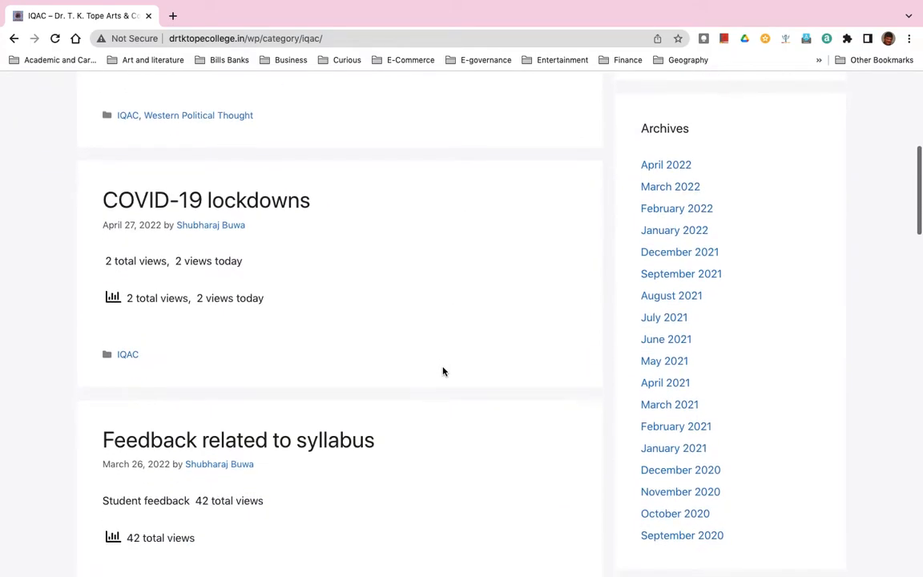
scroll(443, 371, "down", 3)
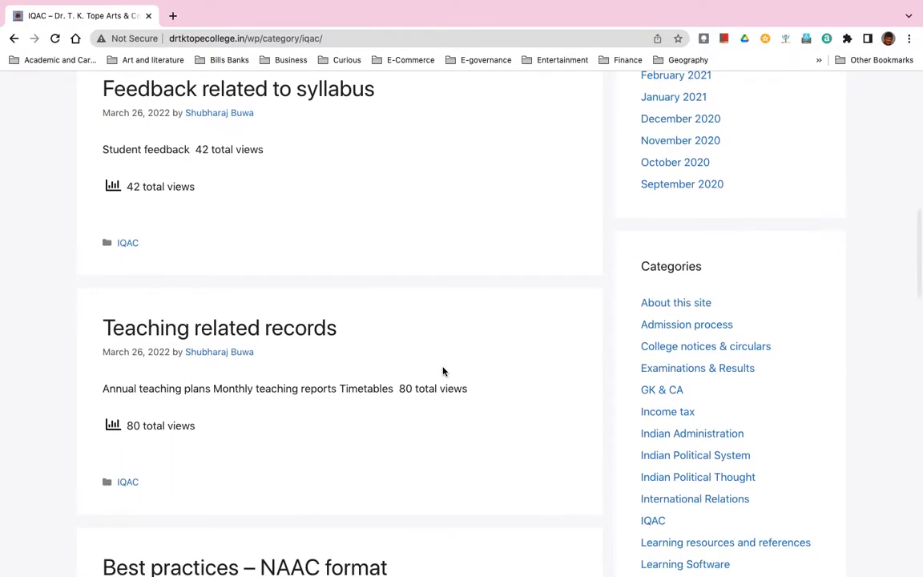
scroll(443, 371, "up", 10)
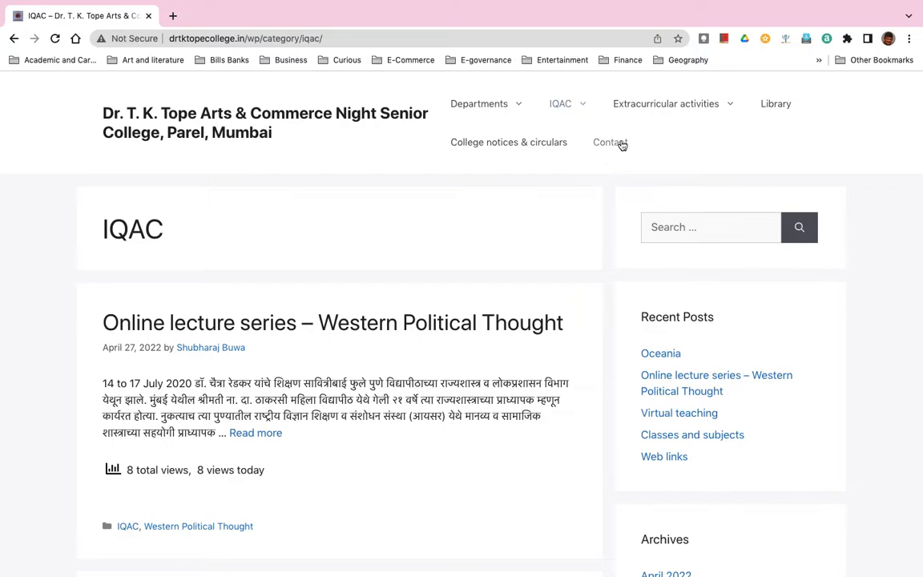
- Open the Contact page and view the college's address, map, contact details and office hours
left_click(621, 145)
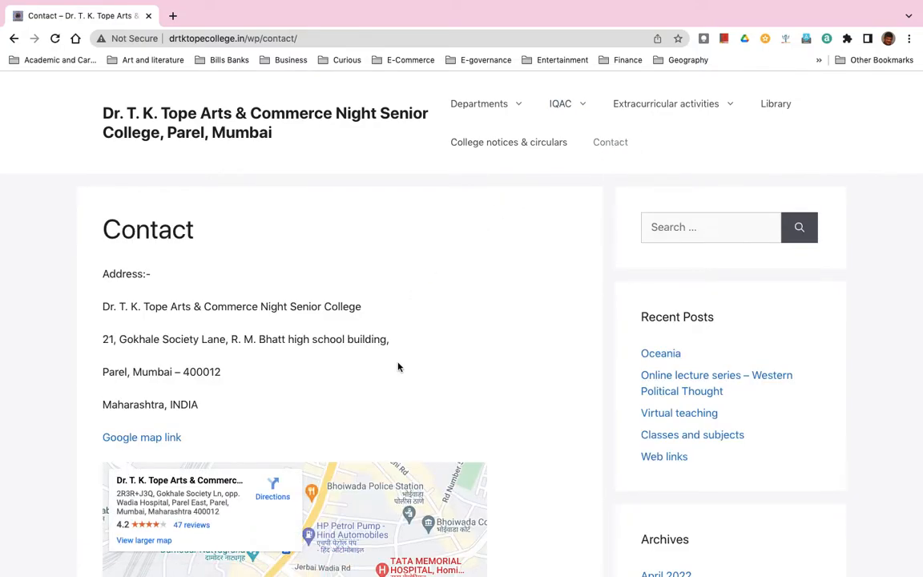
scroll(399, 368, "down", 10)
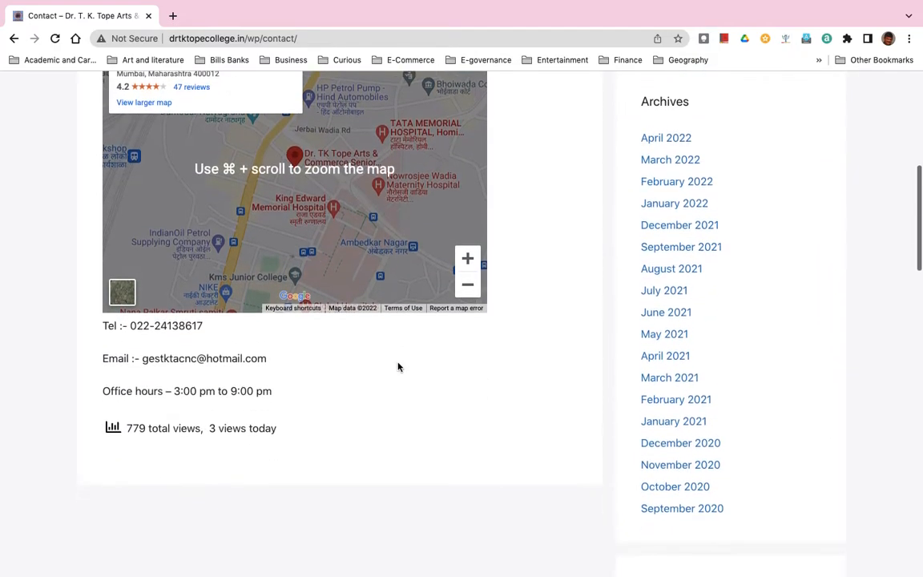
scroll(398, 367, "down", 2)
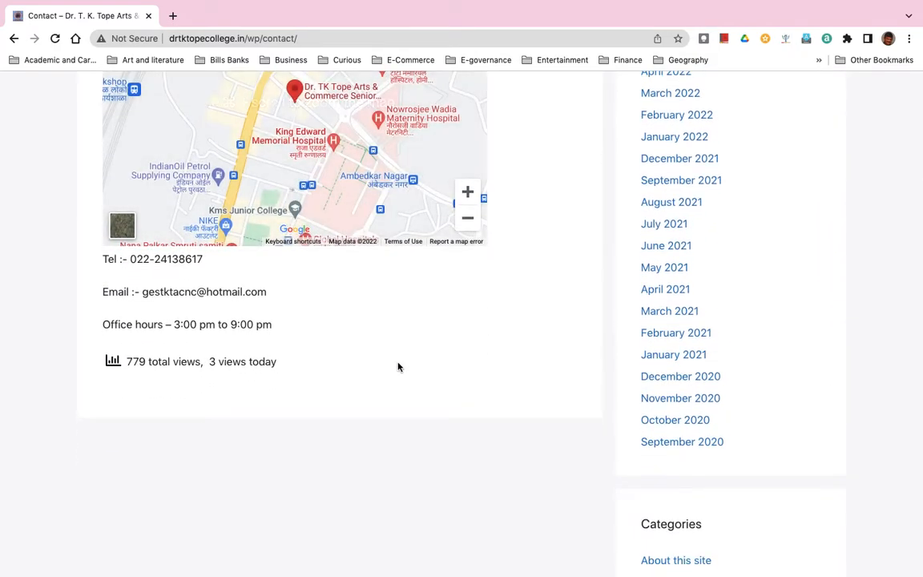
scroll(399, 367, "up", 12)
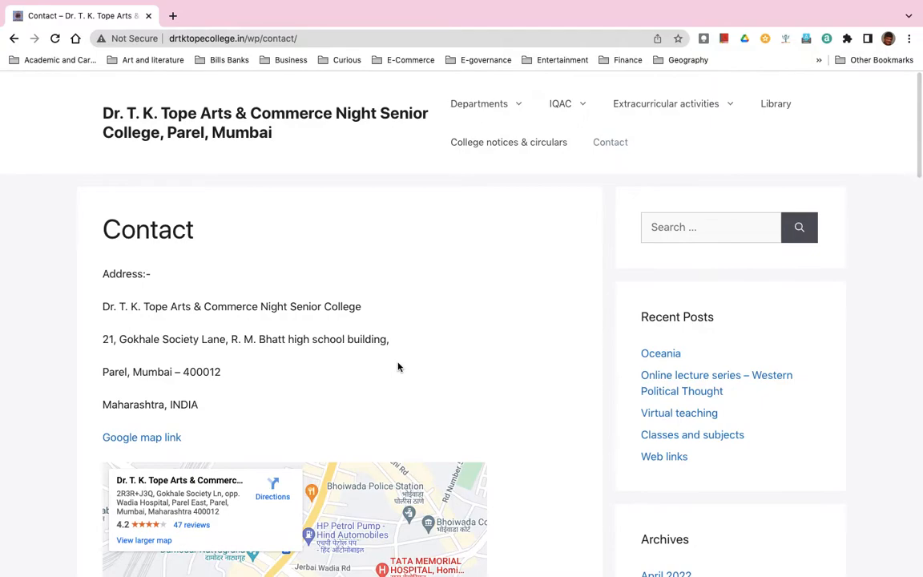
- Search the college website for "india"
left_click(663, 229)
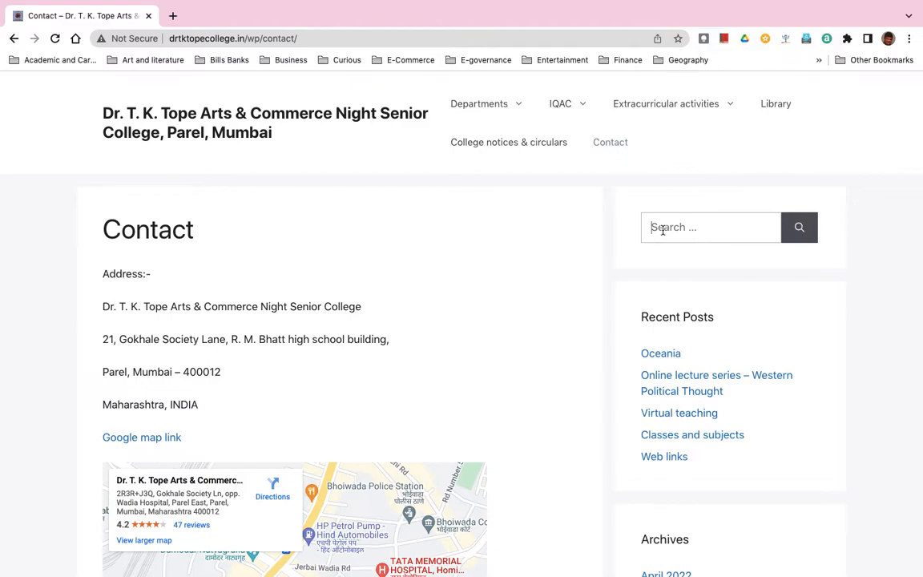
type("t")
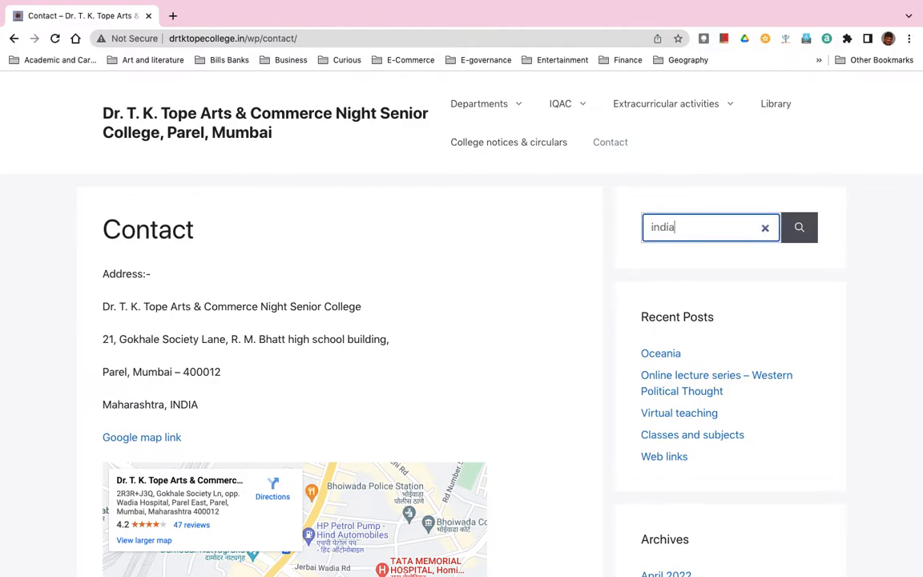
key("Return")
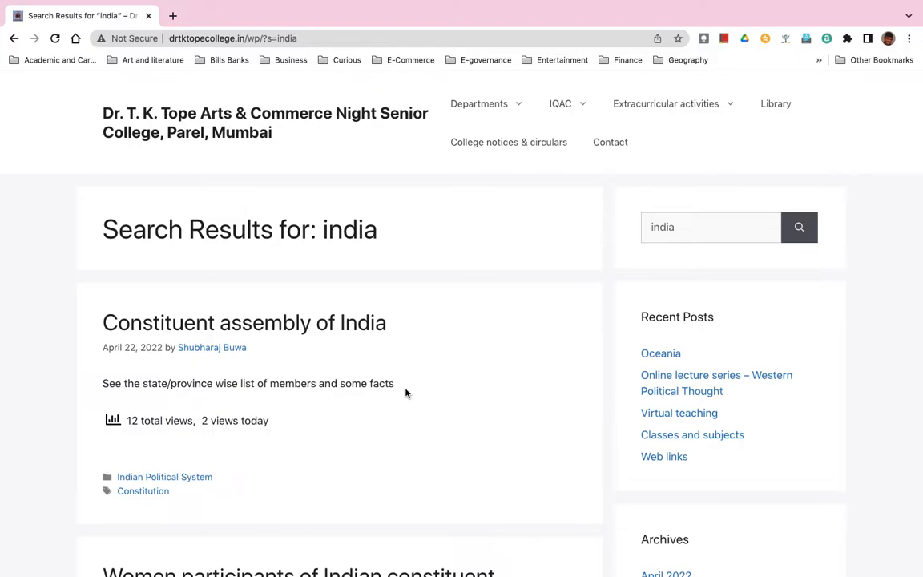
- Look through the posts in the search results for "india" and return to the beginning of the list
scroll(406, 393, "down", 5)
scroll(405, 393, "down", 9)
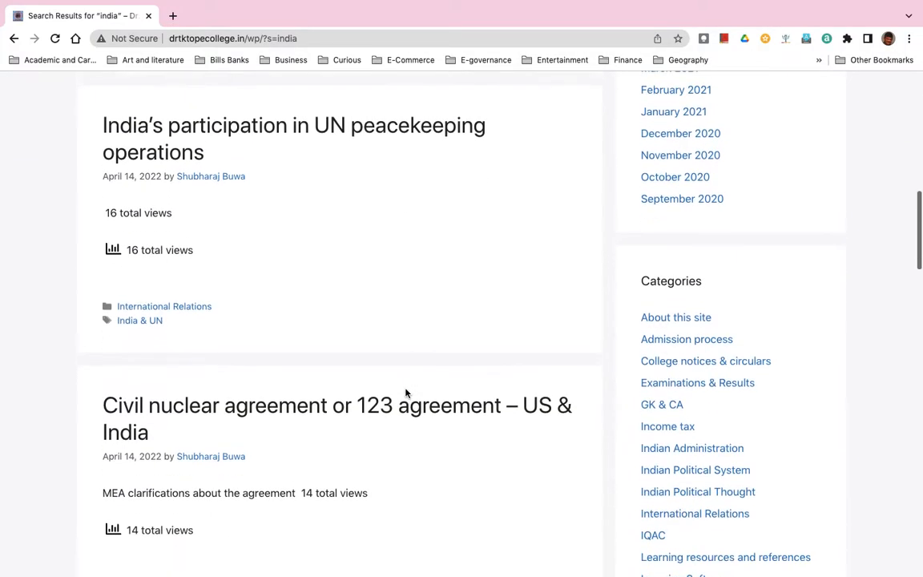
scroll(406, 393, "down", 10)
scroll(405, 393, "down", 9)
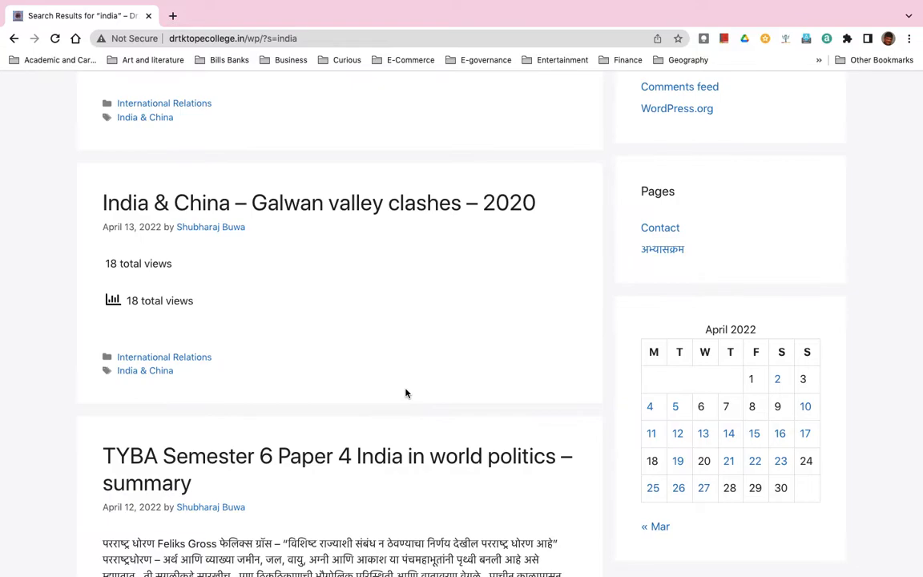
scroll(406, 393, "up", 10)
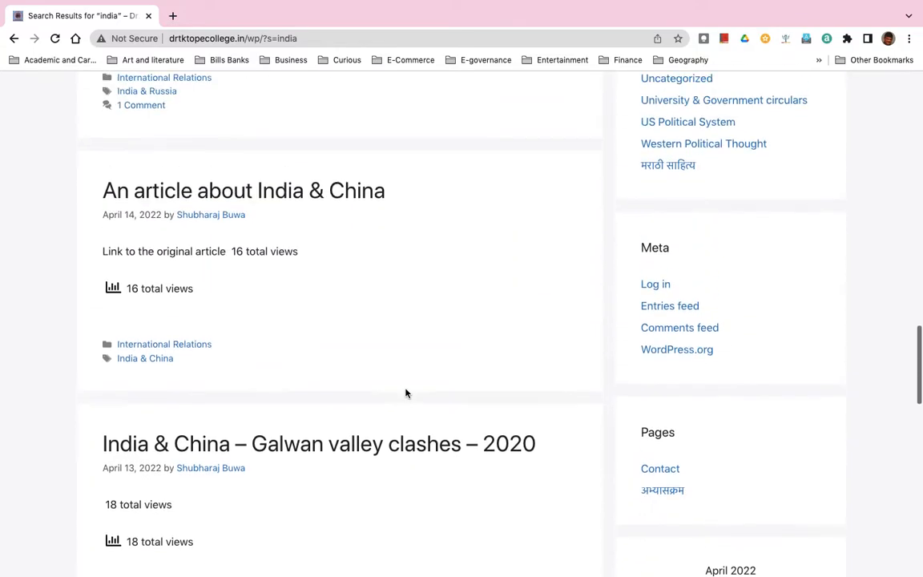
scroll(406, 393, "up", 15)
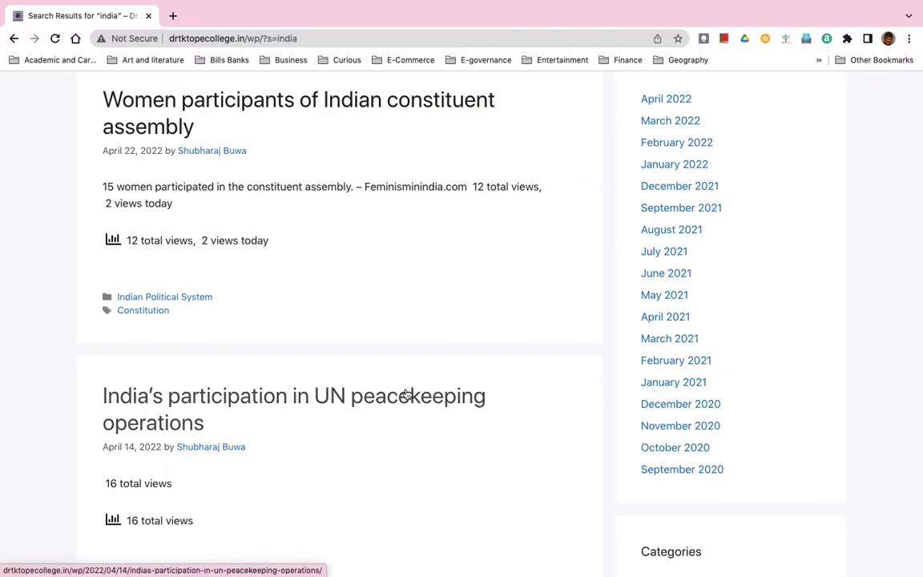
scroll(407, 394, "up", 6)
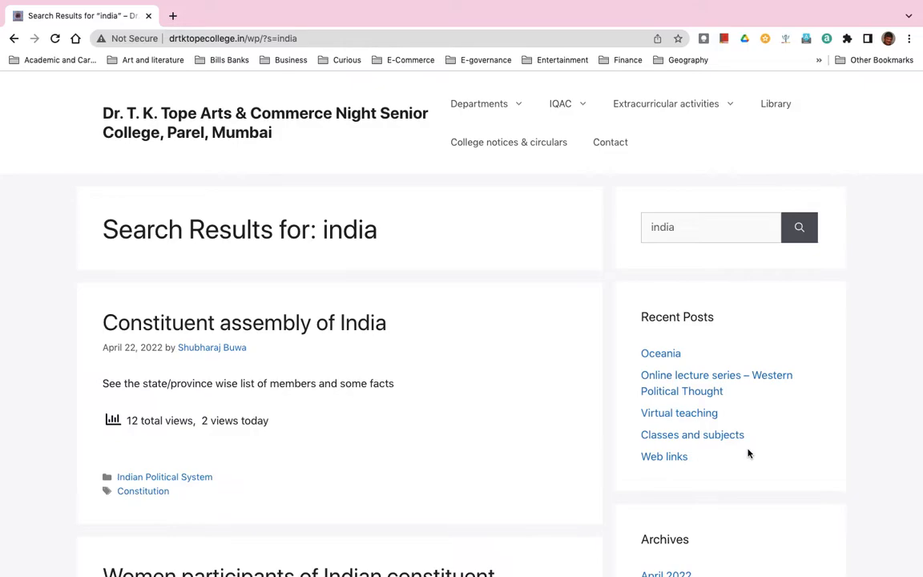
- Open the April 2022 monthly archive and look through its posts
scroll(749, 454, "down", 5)
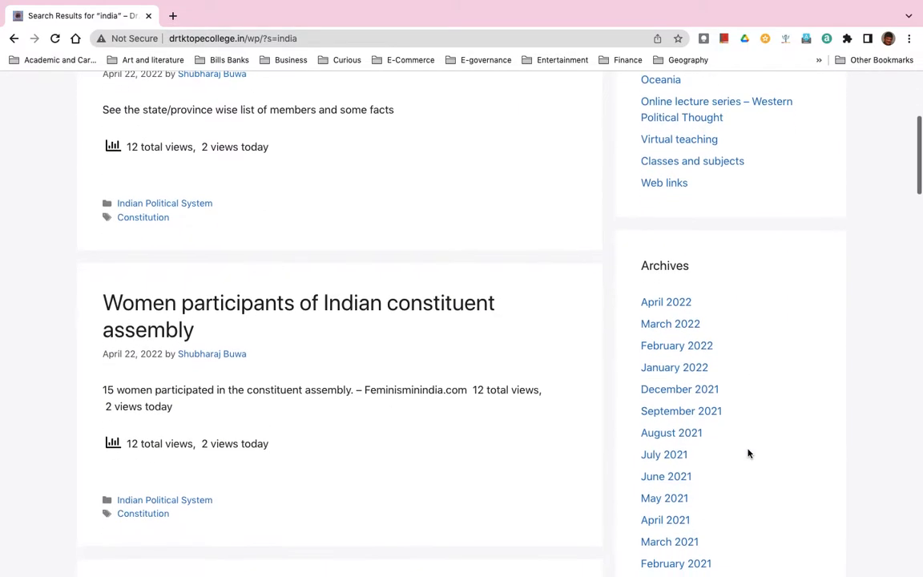
scroll(748, 454, "down", 2)
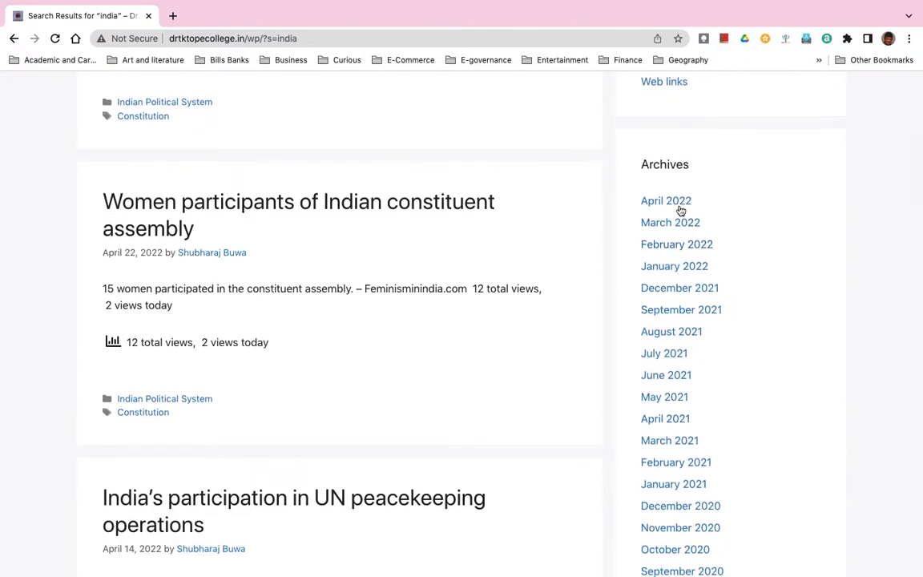
left_click(670, 203)
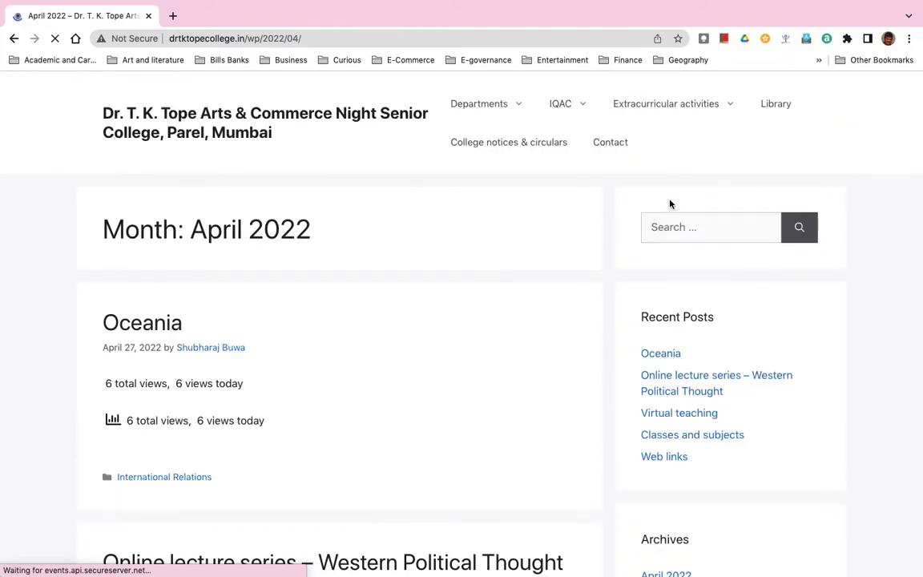
scroll(339, 311, "down", 9)
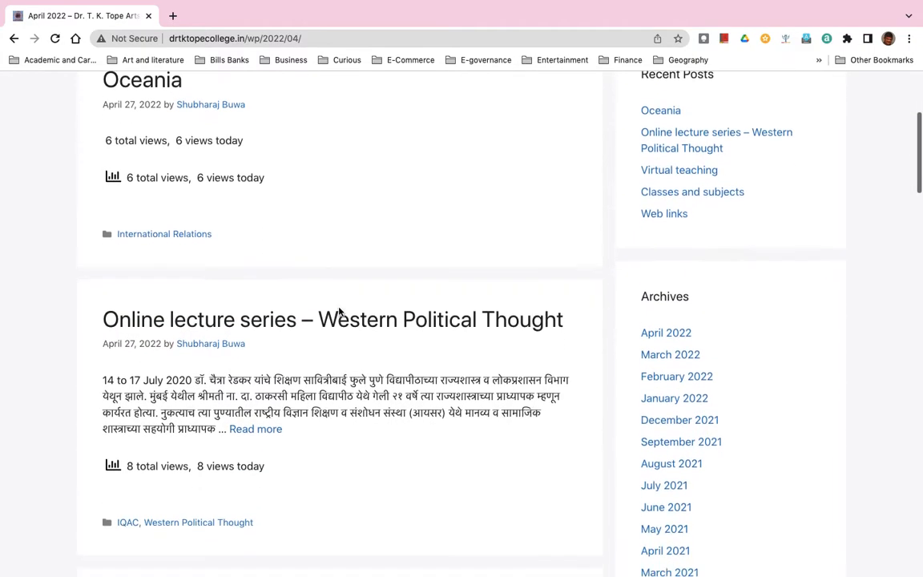
- Look through the April 2022 posts and the categories and tags listed under them
scroll(339, 312, "down", 3)
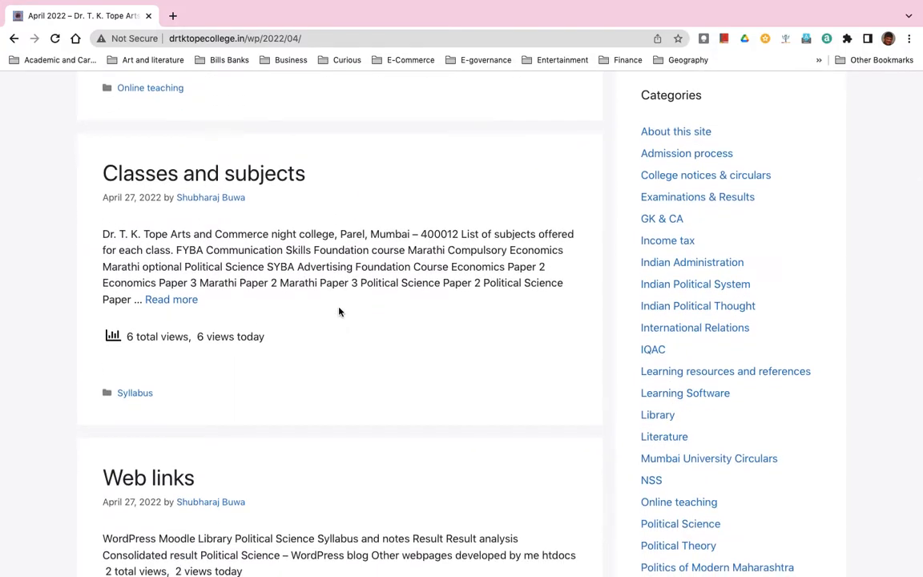
scroll(339, 312, "down", 5)
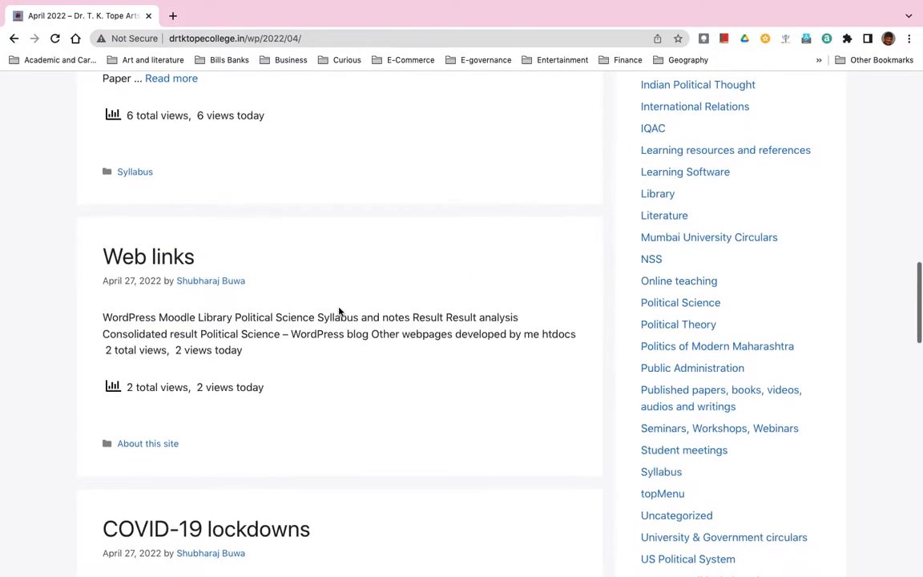
scroll(339, 309, "down", 4)
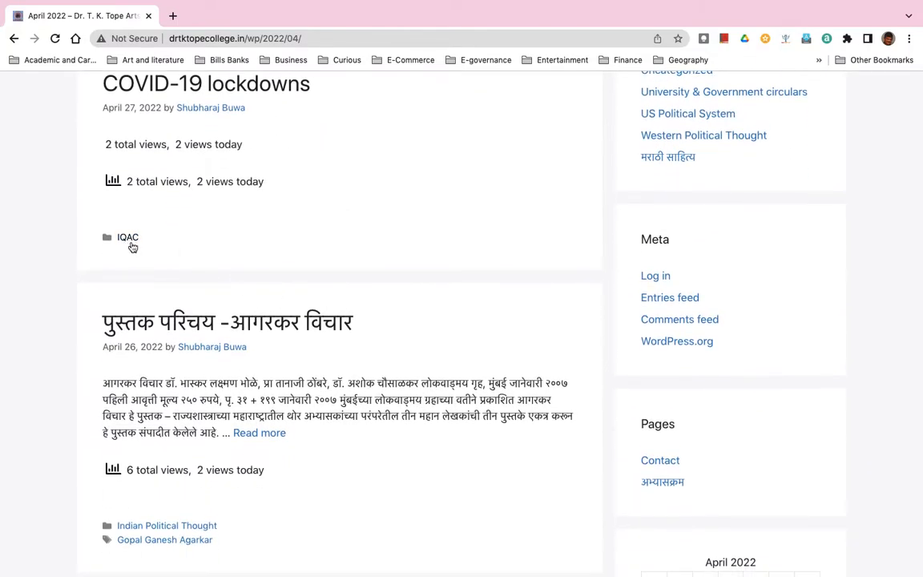
scroll(218, 323, "down", 2)
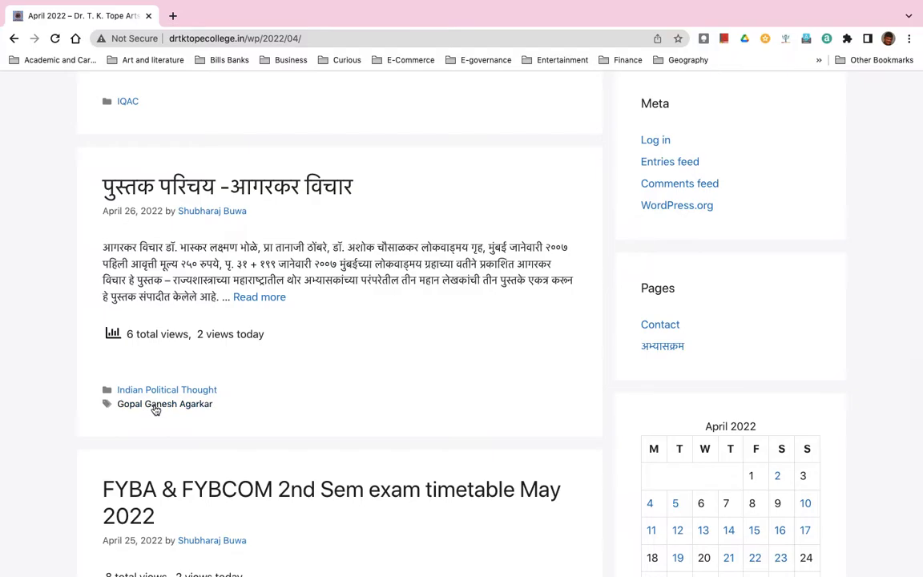
scroll(162, 408, "down", 4)
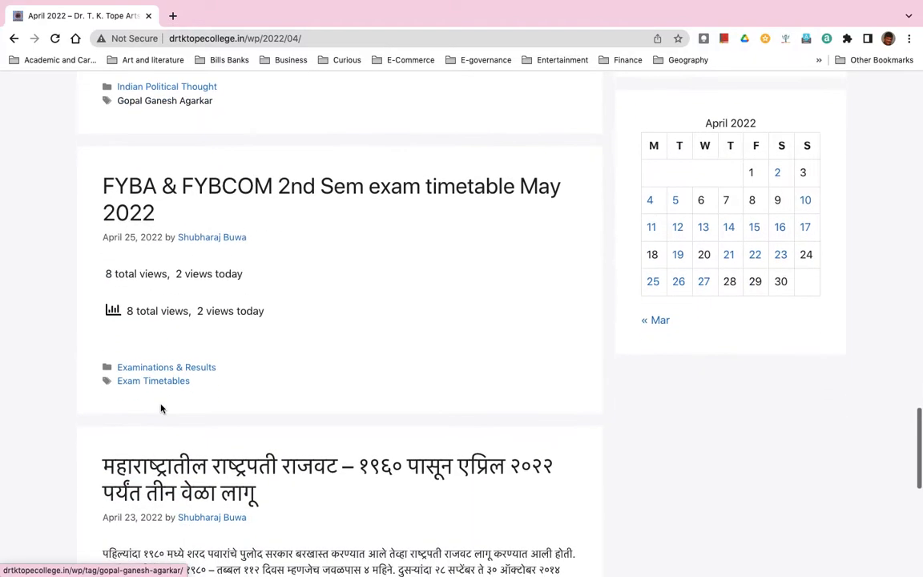
scroll(449, 323, "down", 10)
scroll(449, 322, "up", 2)
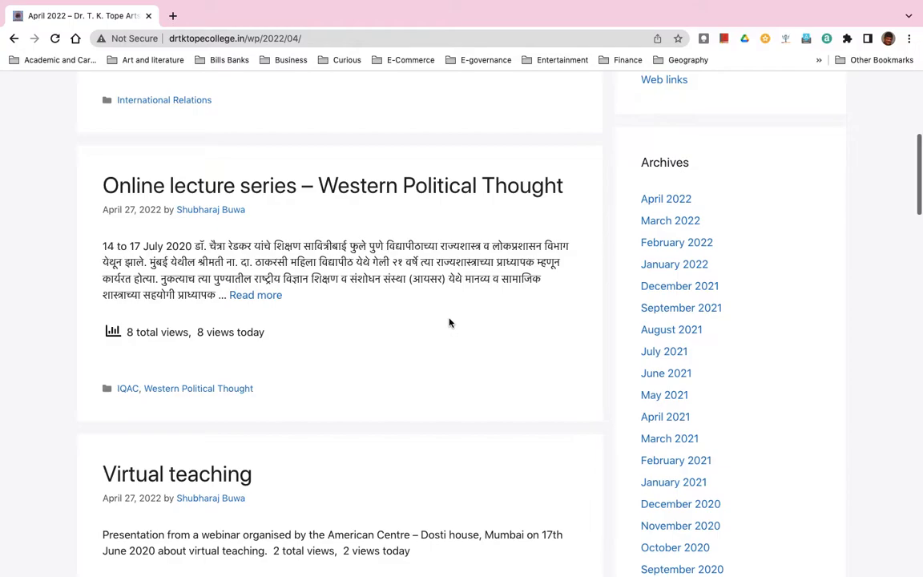
- Open the April 2021 and September 2020 monthly archives in turn, returning to the April 2022 archive after each
left_click(678, 420)
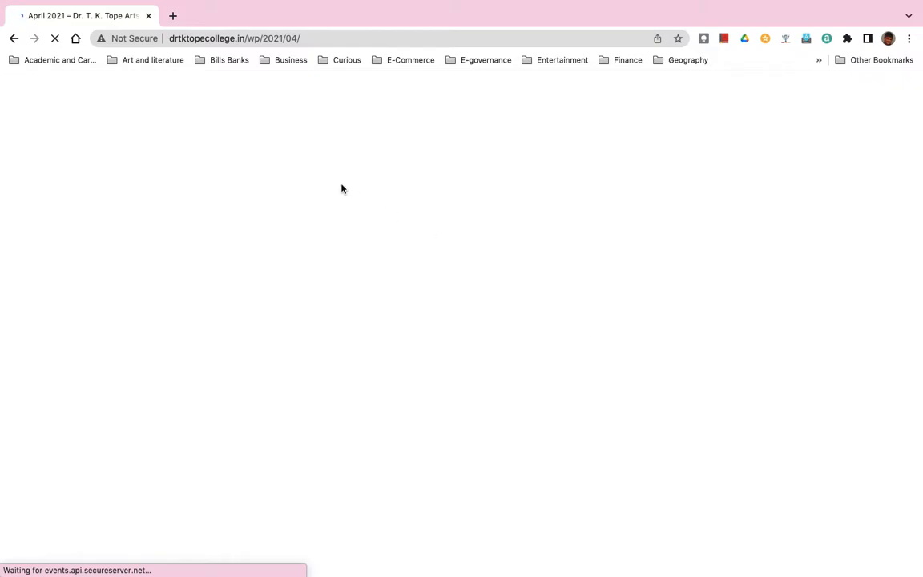
left_click(15, 39)
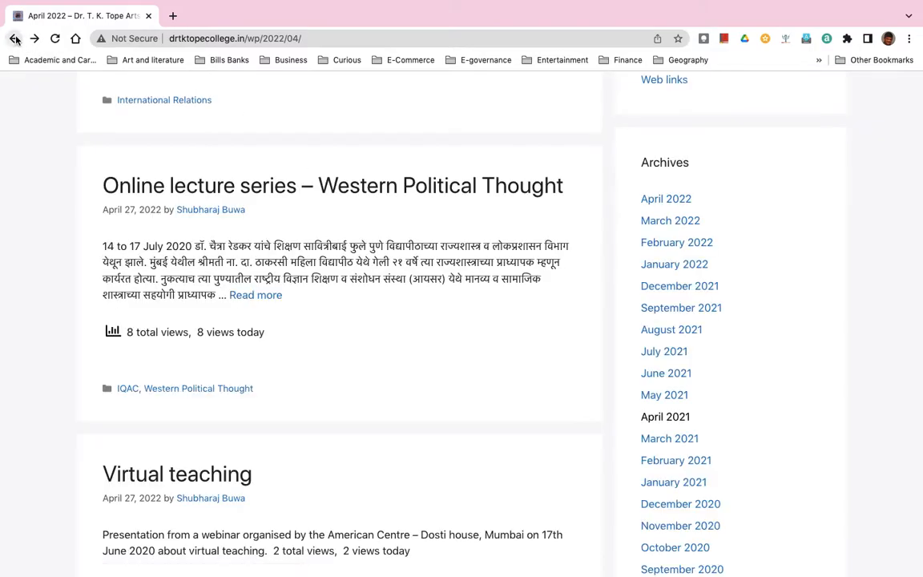
scroll(698, 466, "down", 4)
left_click(674, 405)
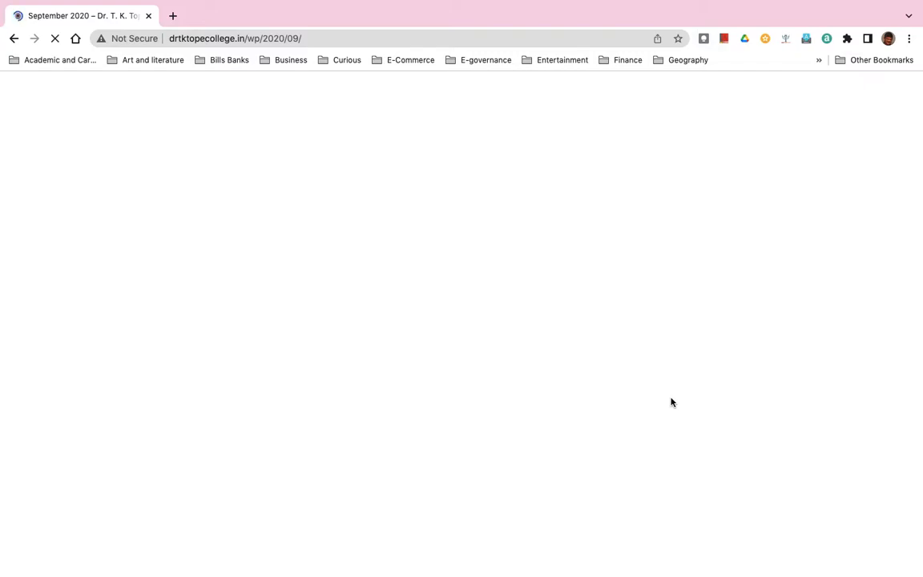
left_click(15, 40)
- Examine the Categories, Meta and Pages lists and the April 2022 calendar beside the posts
scroll(546, 307, "down", 4)
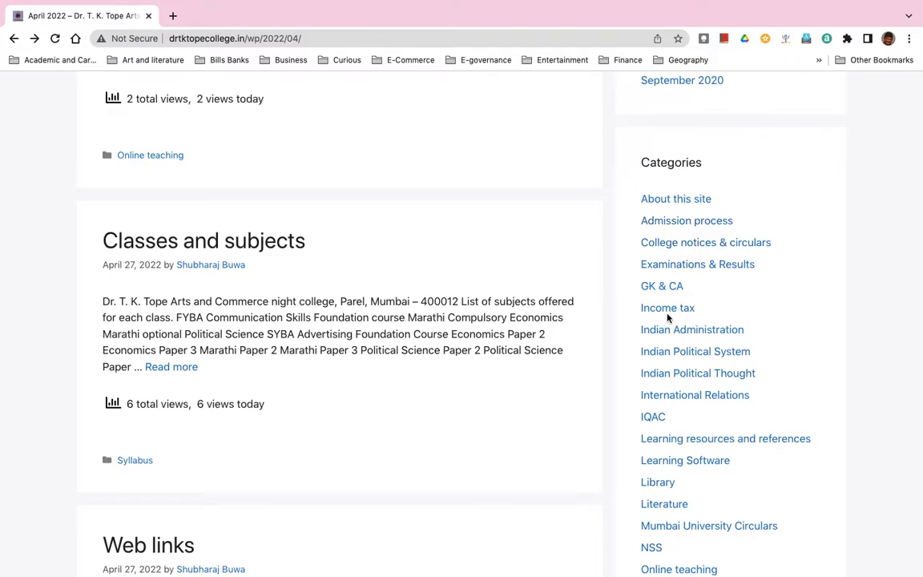
scroll(667, 318, "down", 1)
scroll(667, 318, "down", 3)
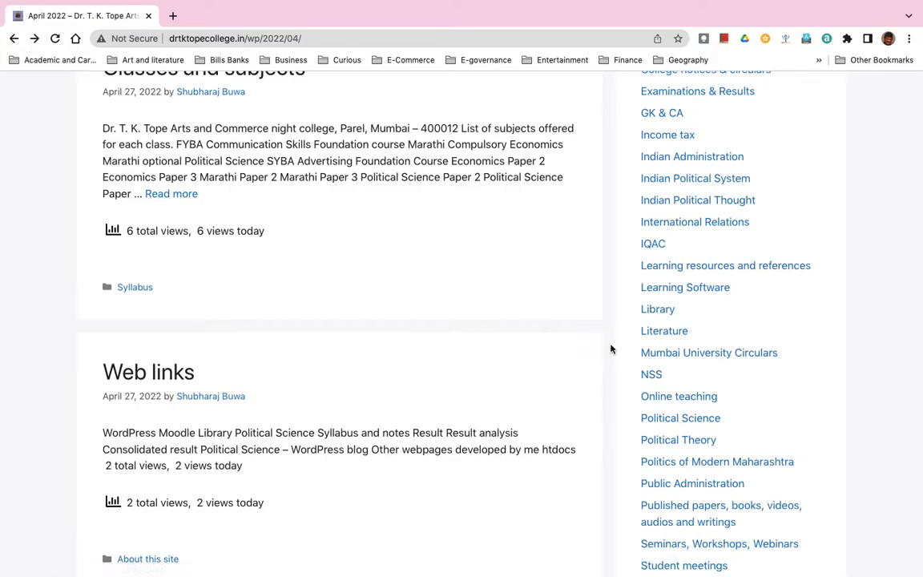
scroll(612, 353, "down", 5)
scroll(613, 353, "down", 7)
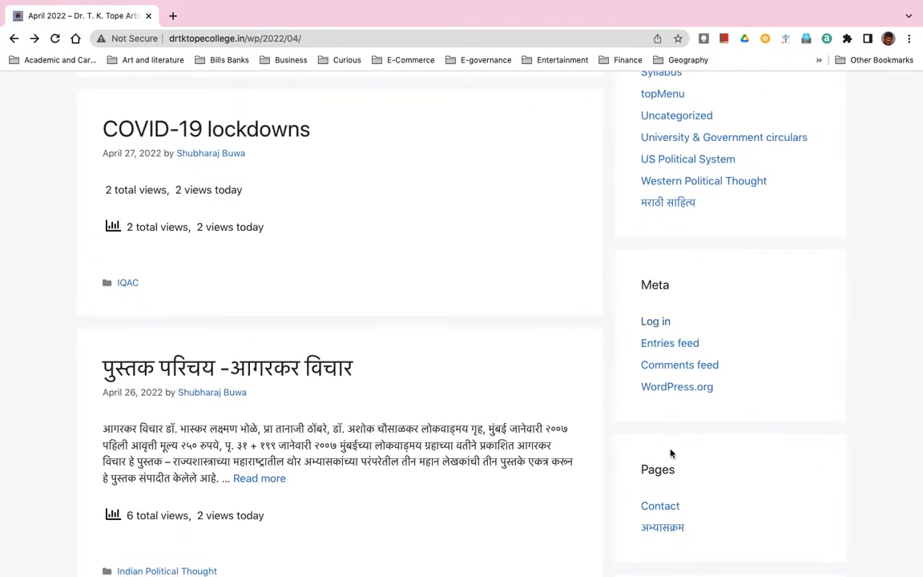
scroll(670, 454, "down", 8)
scroll(670, 453, "down", 1)
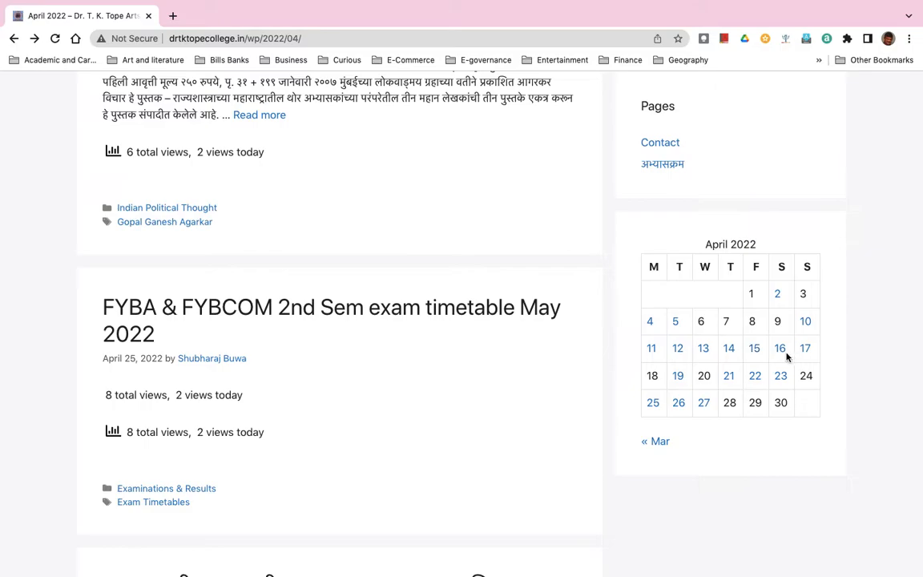
- Open the previous month's archive, March 2022, from the calendar and look through its posts
left_click(656, 443)
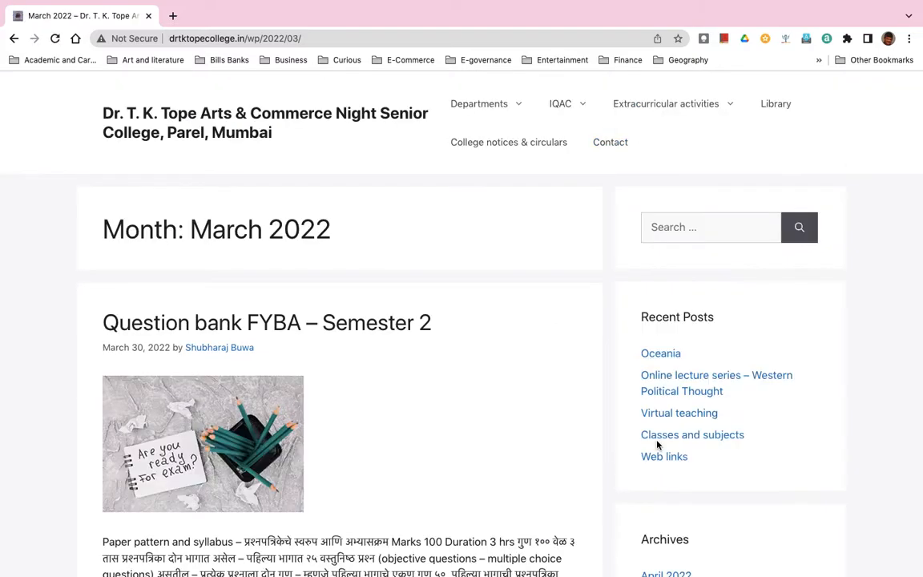
scroll(657, 445, "down", 5)
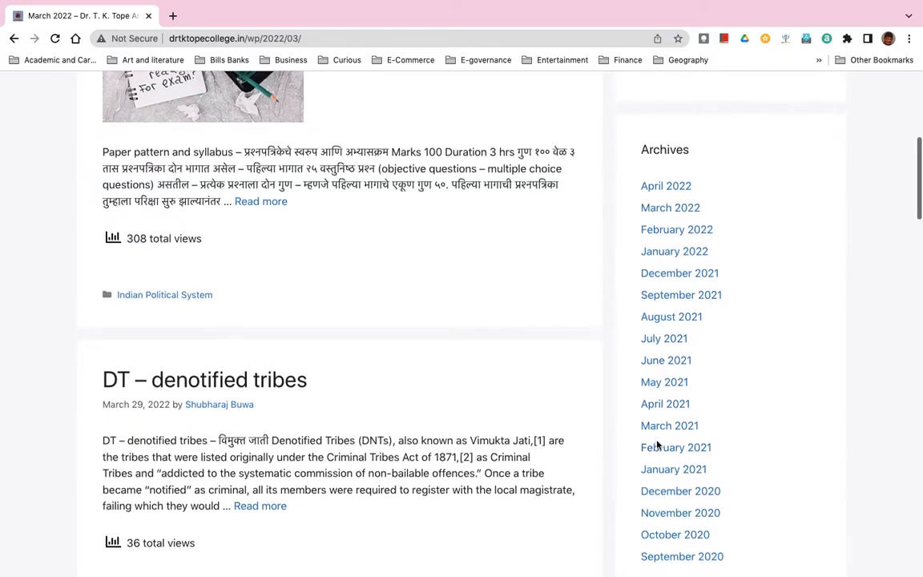
scroll(657, 444, "down", 15)
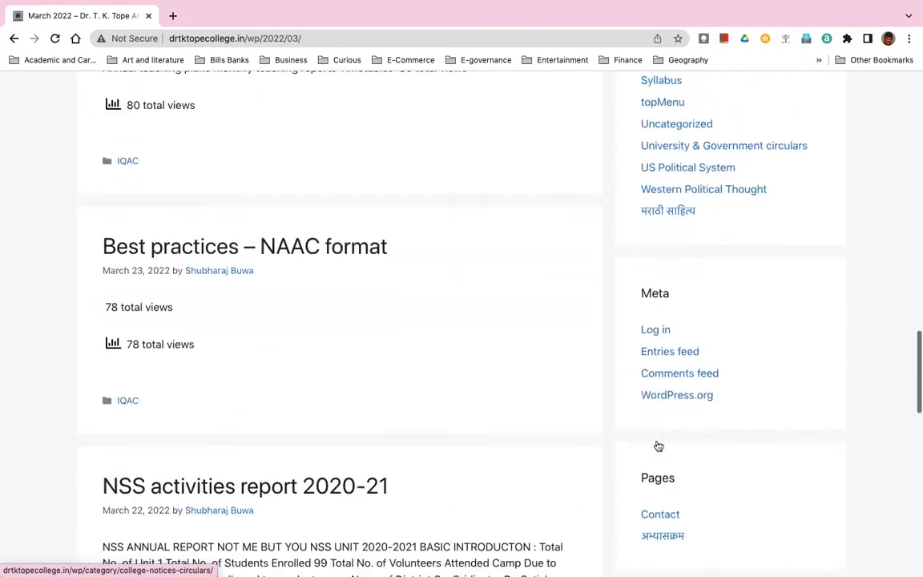
scroll(657, 440, "down", 9)
scroll(657, 439, "up", 5)
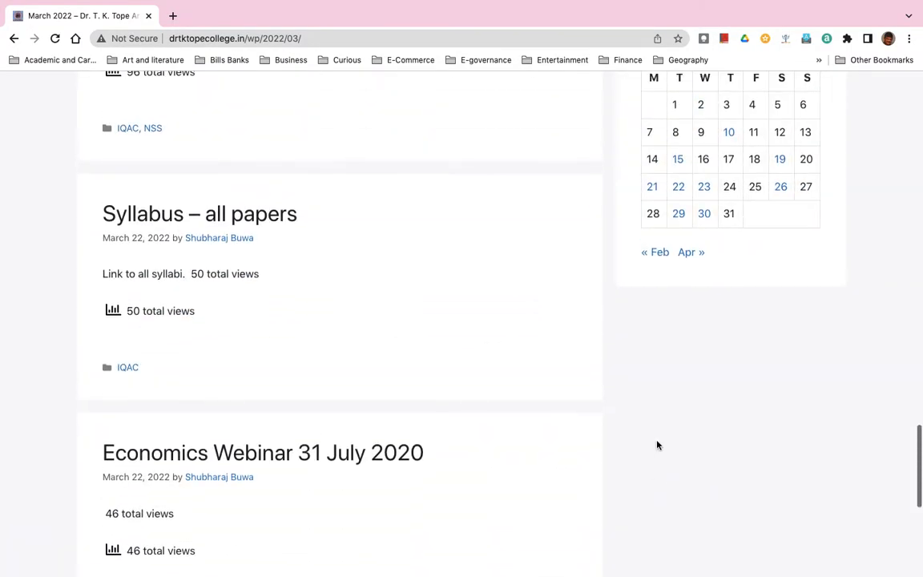
- Return to the April 2022 archive through the calendar and look over its Categories, Meta and Pages lists
left_click(691, 255)
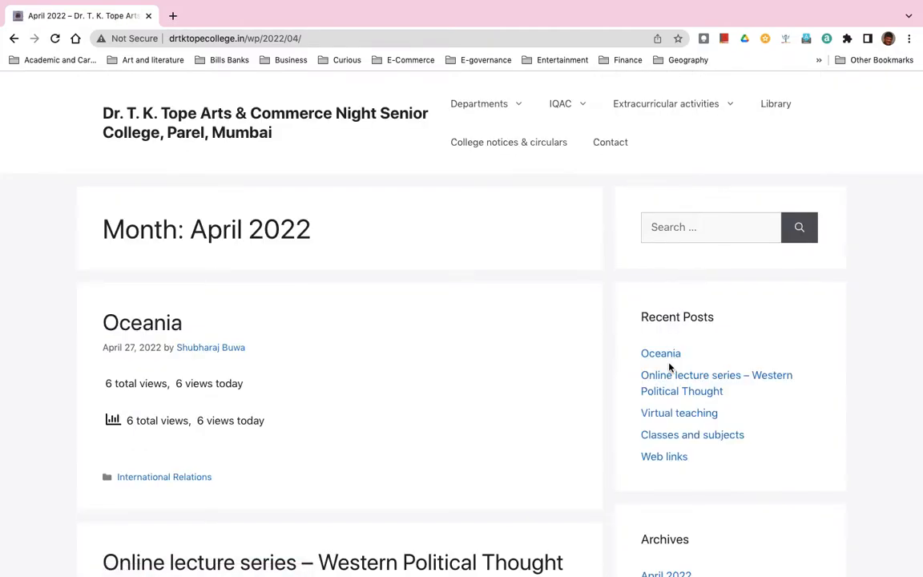
scroll(670, 367, "down", 5)
scroll(670, 367, "down", 12)
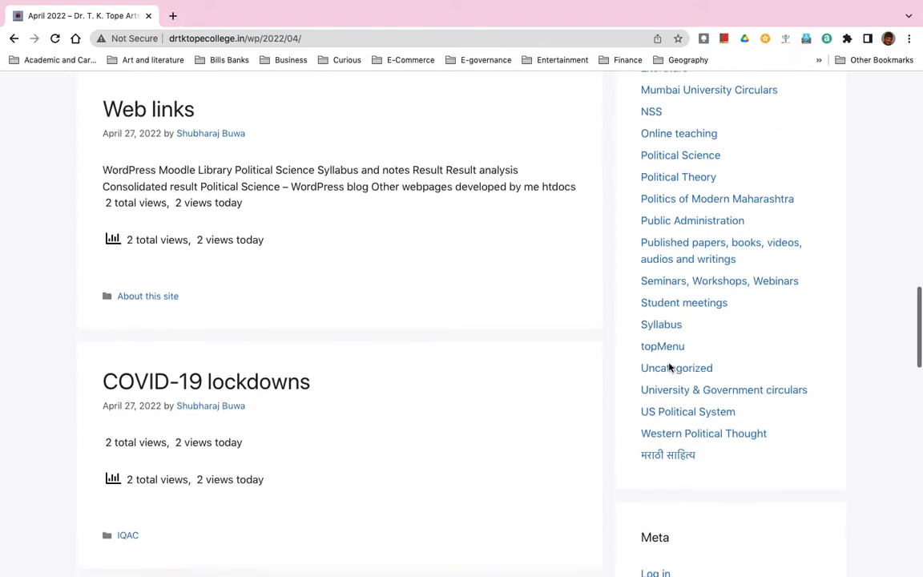
scroll(670, 368, "down", 1)
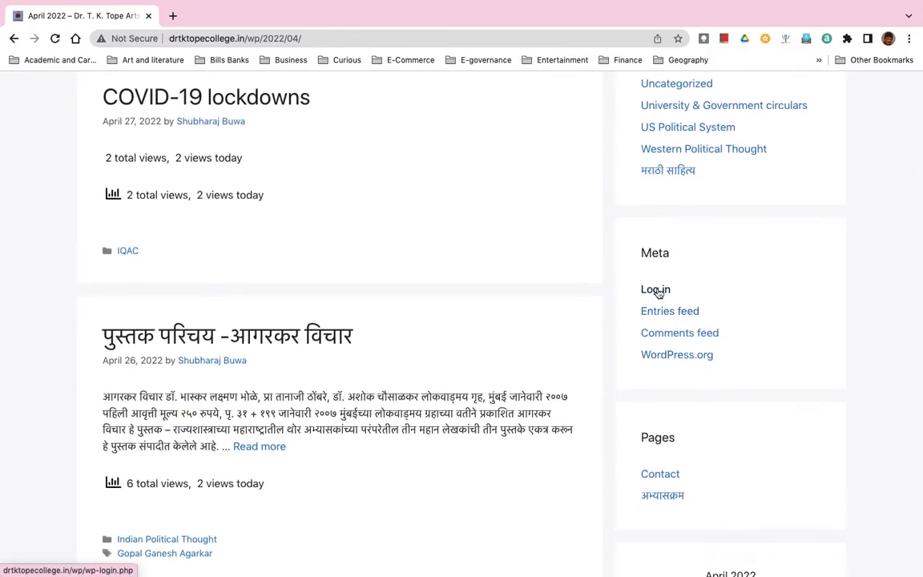
scroll(657, 292, "up", 6)
scroll(658, 293, "down", 9)
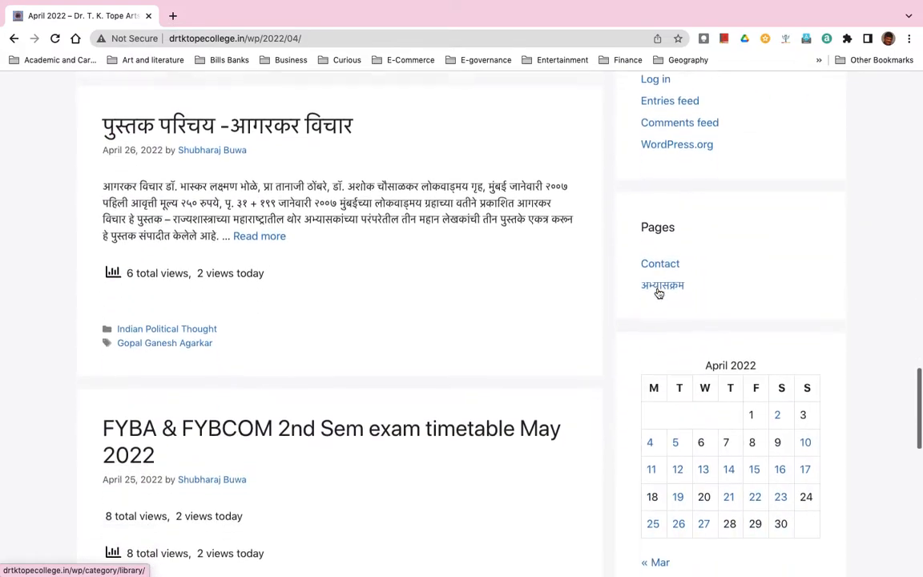
scroll(656, 181, "up", 3)
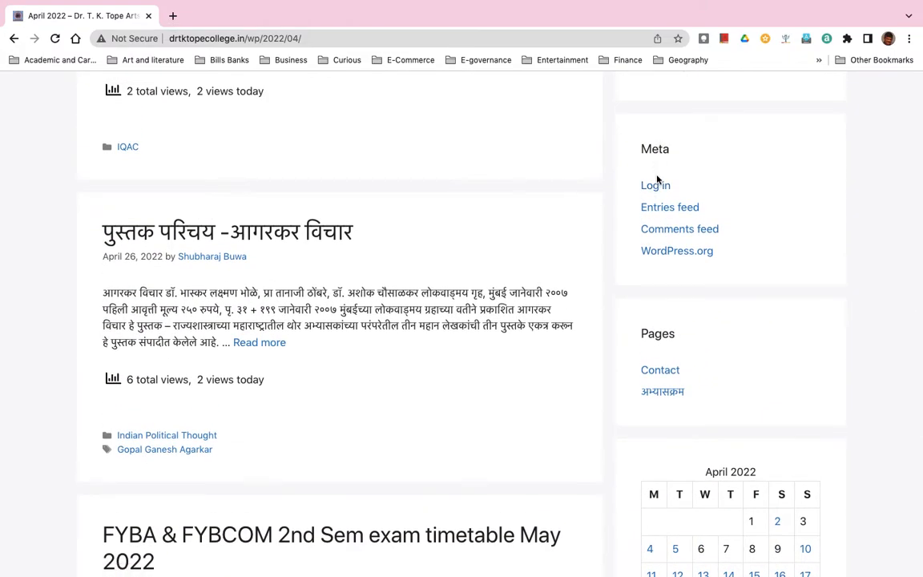
- Log in to the site's WordPress dashboard and open the list of all posts
left_click(656, 186)
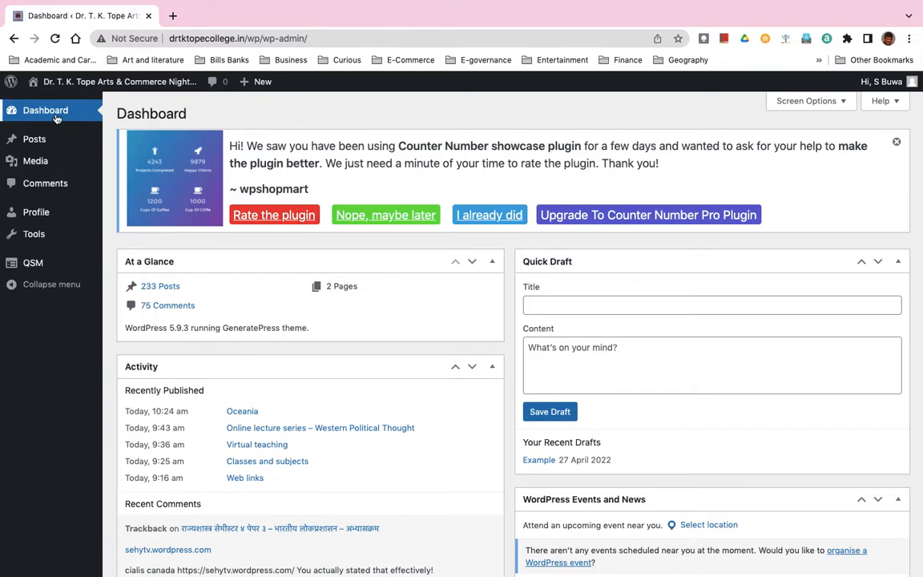
mouse_move(79, 88)
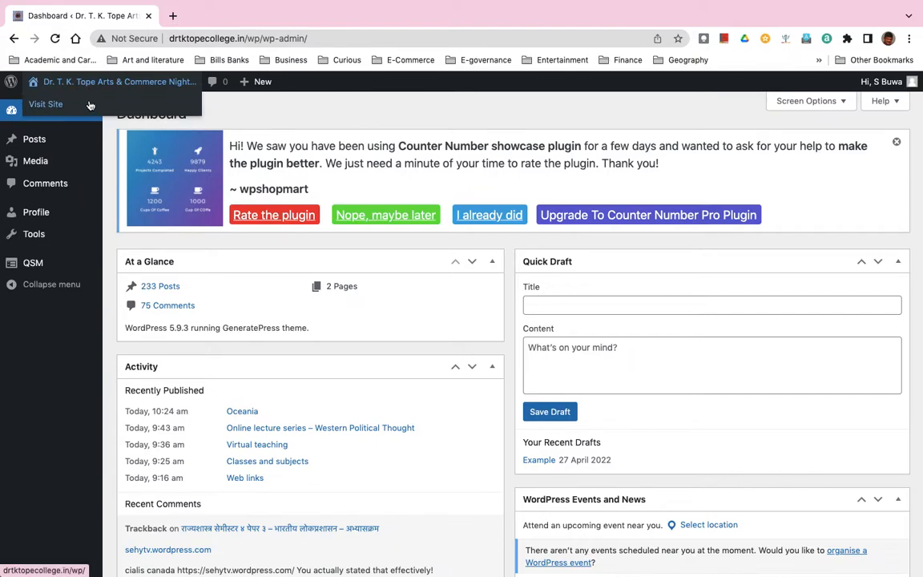
mouse_move(891, 83)
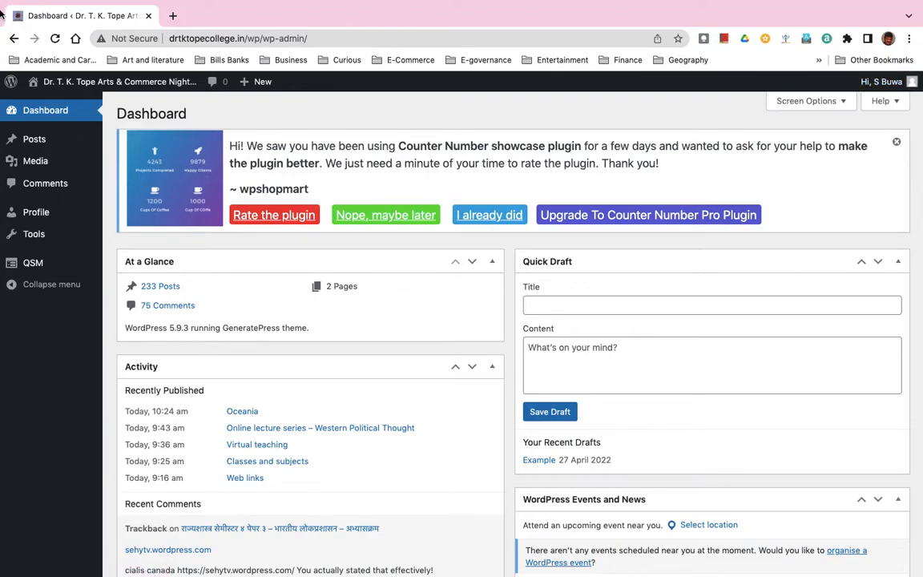
mouse_move(37, 144)
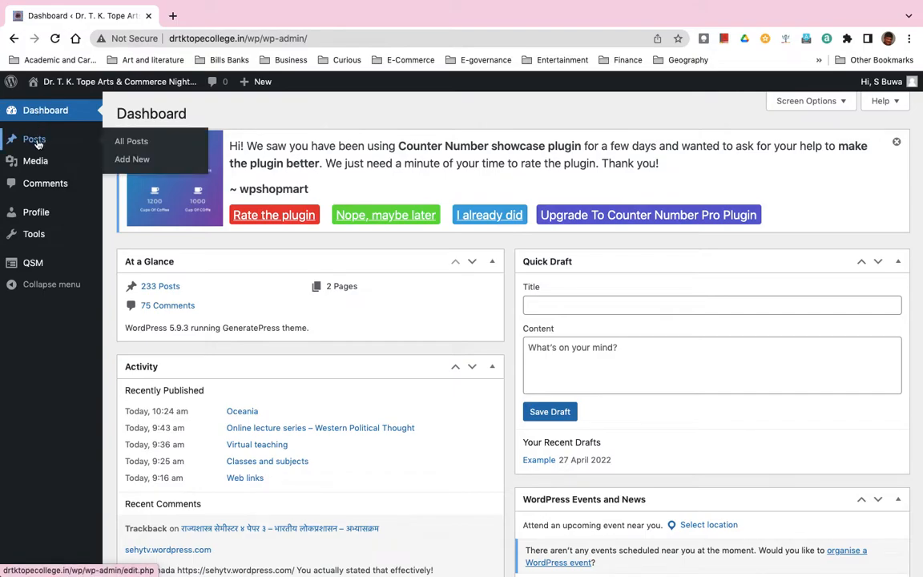
left_click(126, 143)
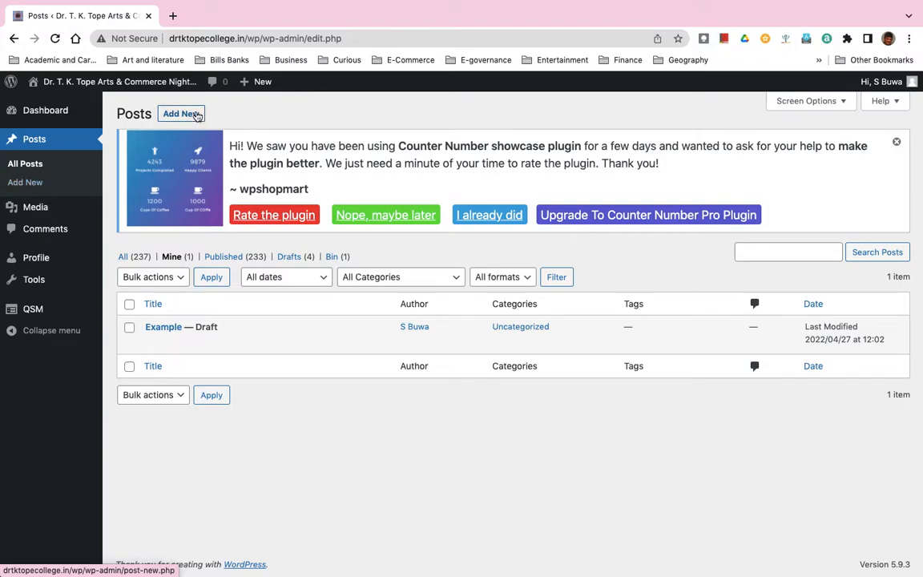
- Open the Media Library and look through its items down to the end of the loaded list and back
mouse_move(36, 208)
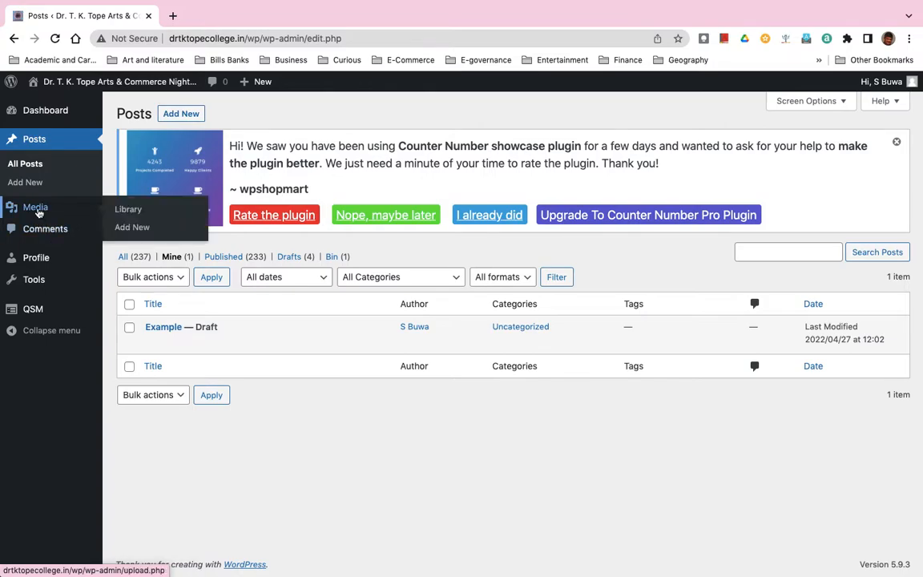
left_click(128, 210)
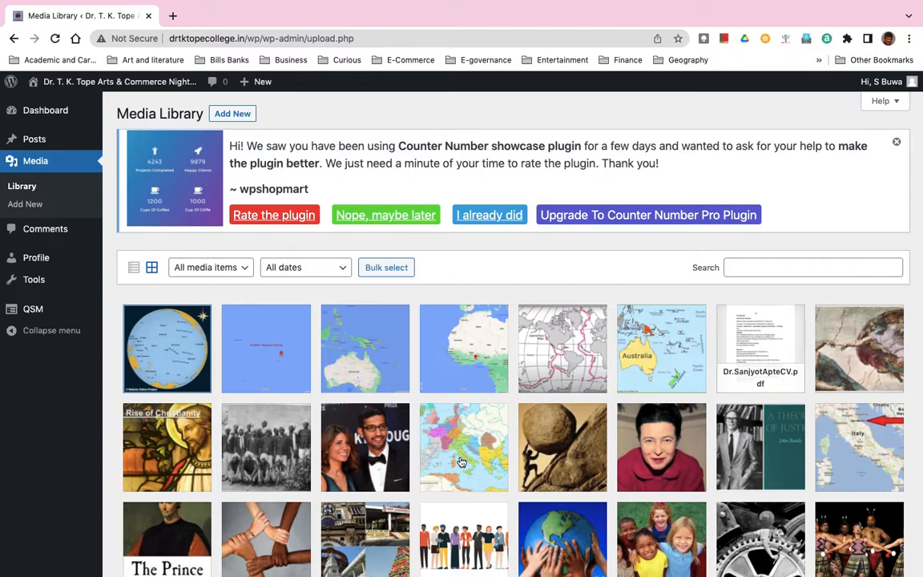
scroll(462, 463, "down", 5)
scroll(462, 463, "down", 8)
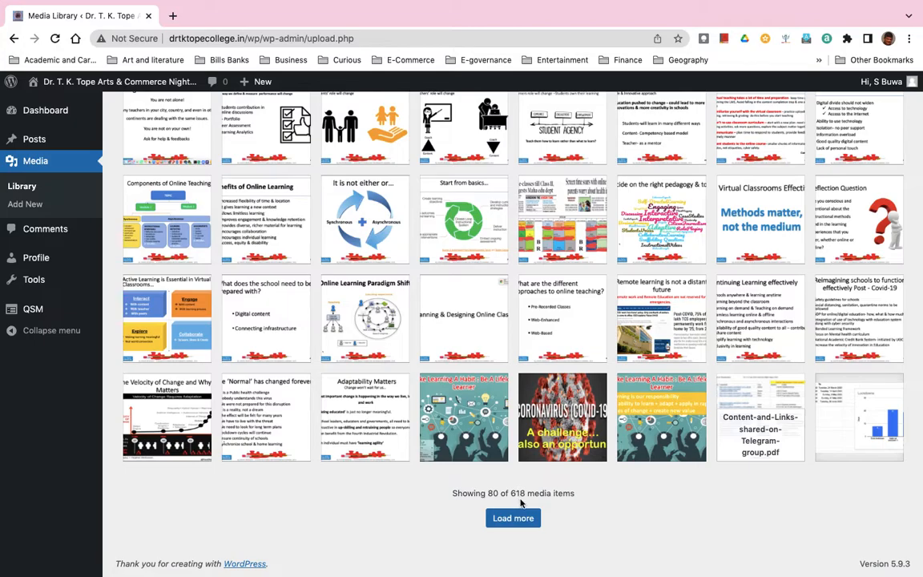
scroll(519, 489, "up", 20)
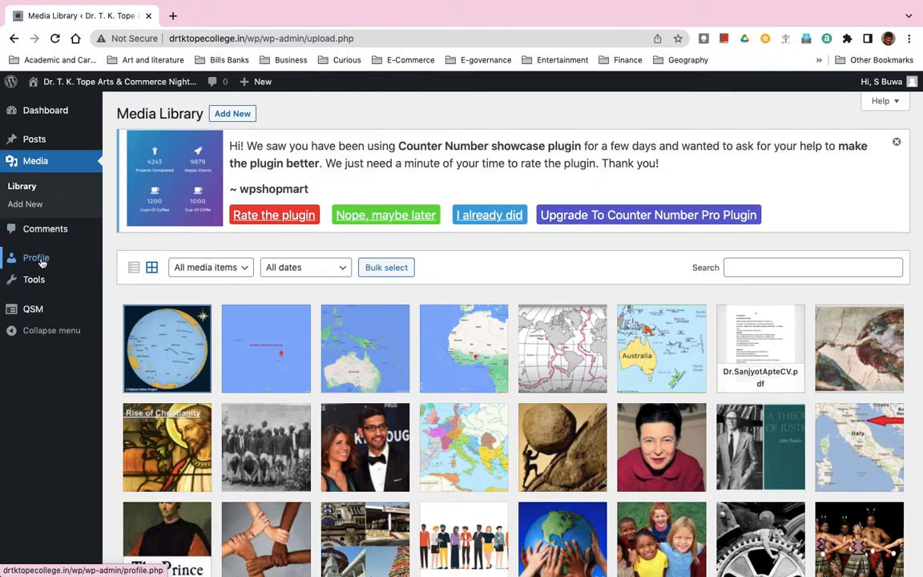
- Open the Tools page of the WordPress admin area
mouse_move(878, 82)
left_click(34, 288)
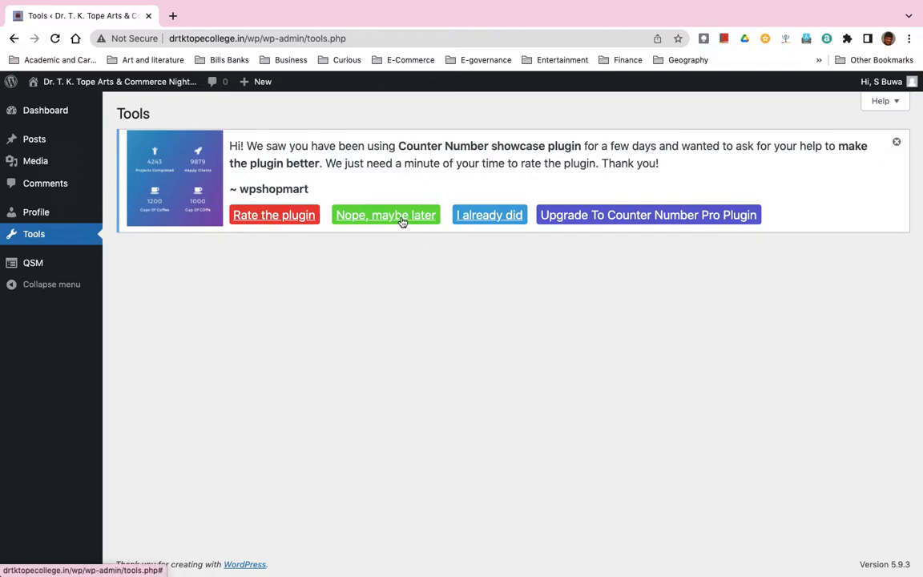
- Create a new post with the title "Sundar Pichai"
mouse_move(39, 143)
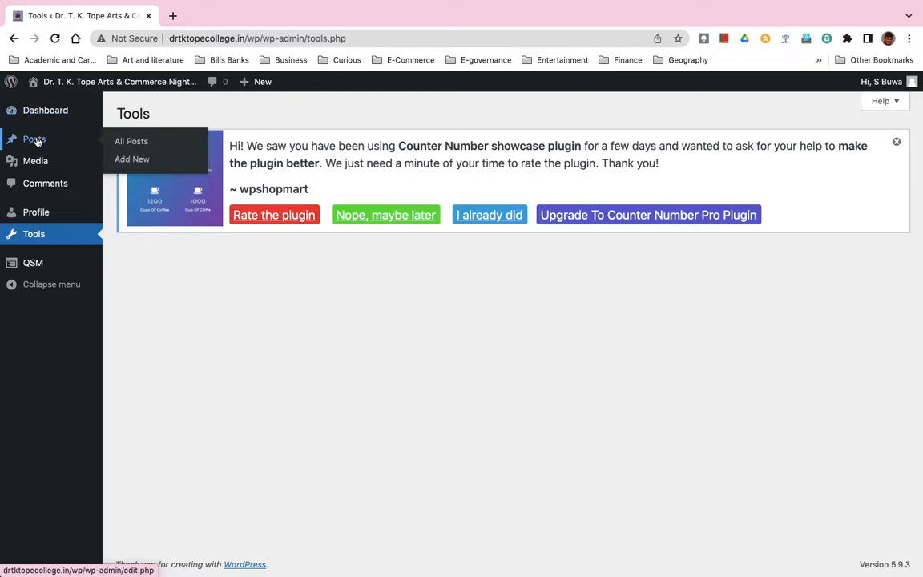
left_click(144, 167)
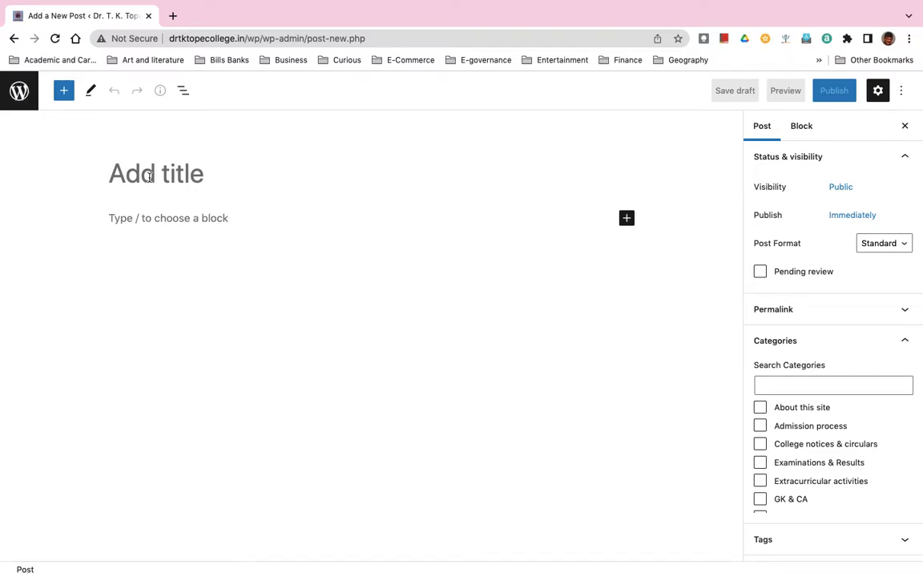
type("Sun")
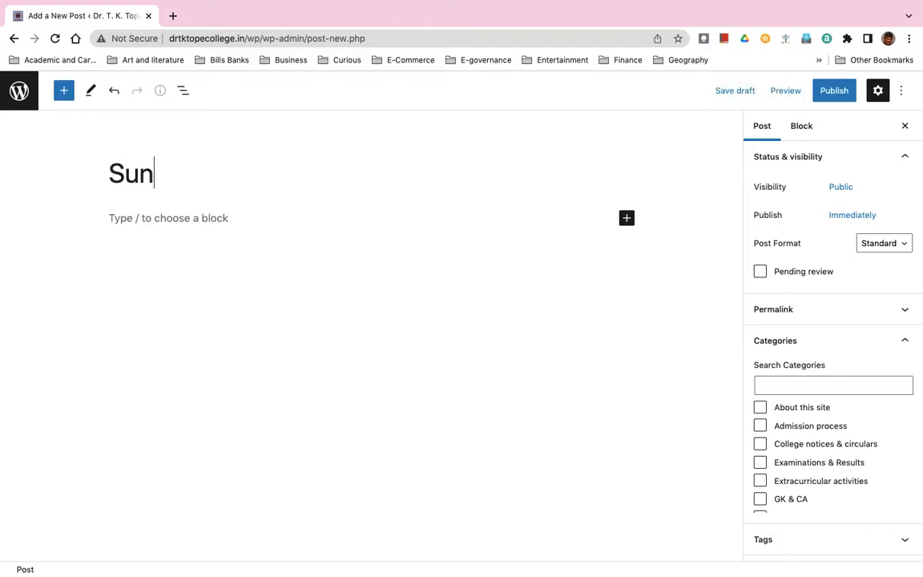
type("dar Pichai")
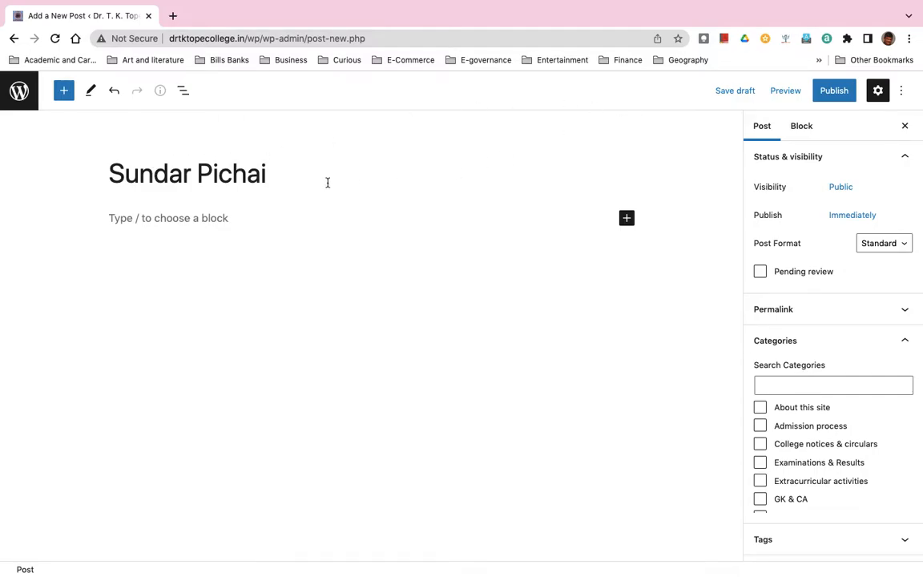
- Add a paragraph block reading "Sundar Pichai is a successful American Indian in the field of software."
left_click(627, 219)
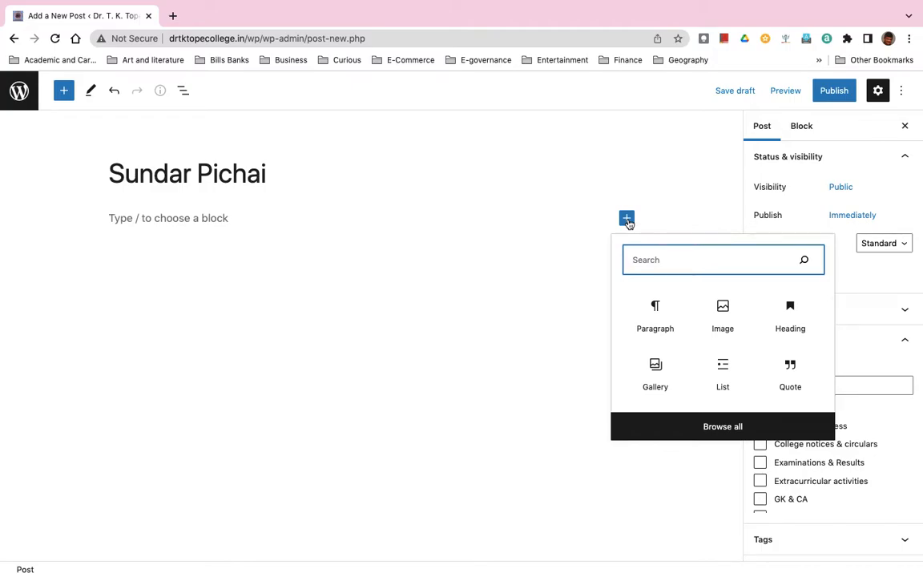
left_click(656, 311)
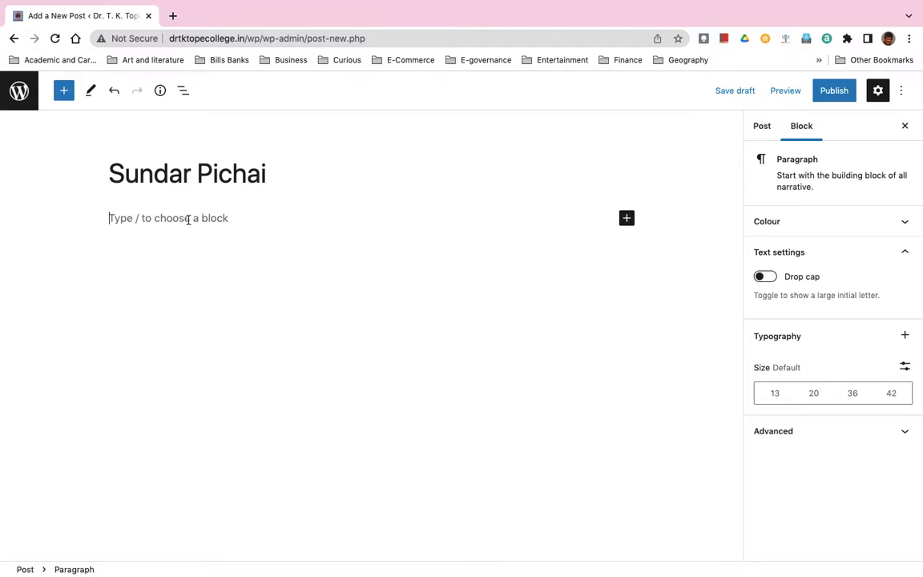
type("Sunnd")
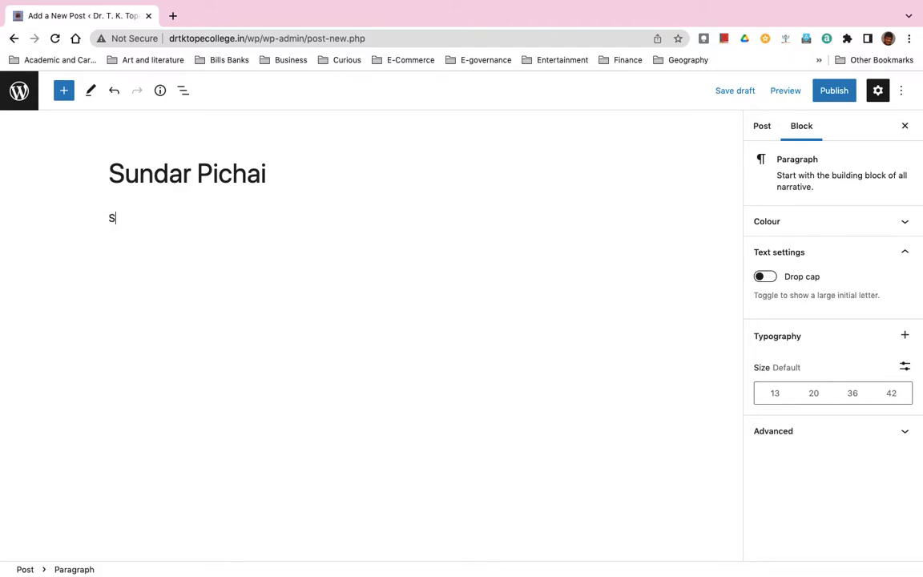
key("BackSpace")
key("BackSpace")
type("dar Pichai is a successful")
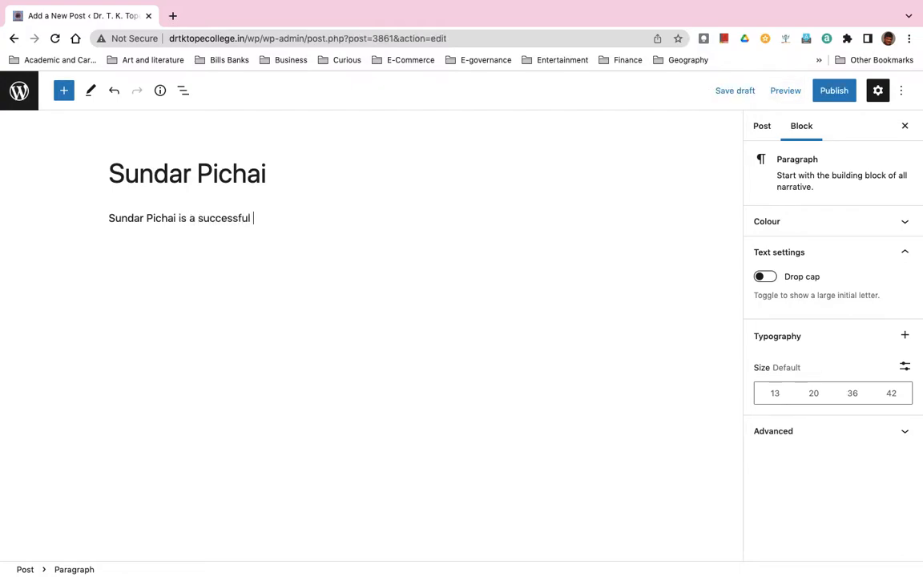
type(" Ameir")
key("BackSpace")
key("BackSpace")
type("rican Indian")
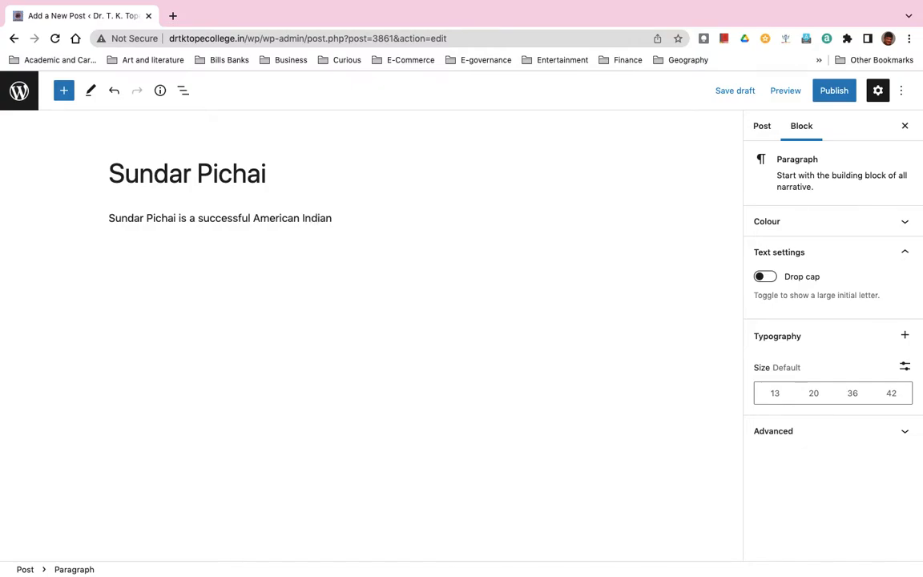
type(" in the field of software.")
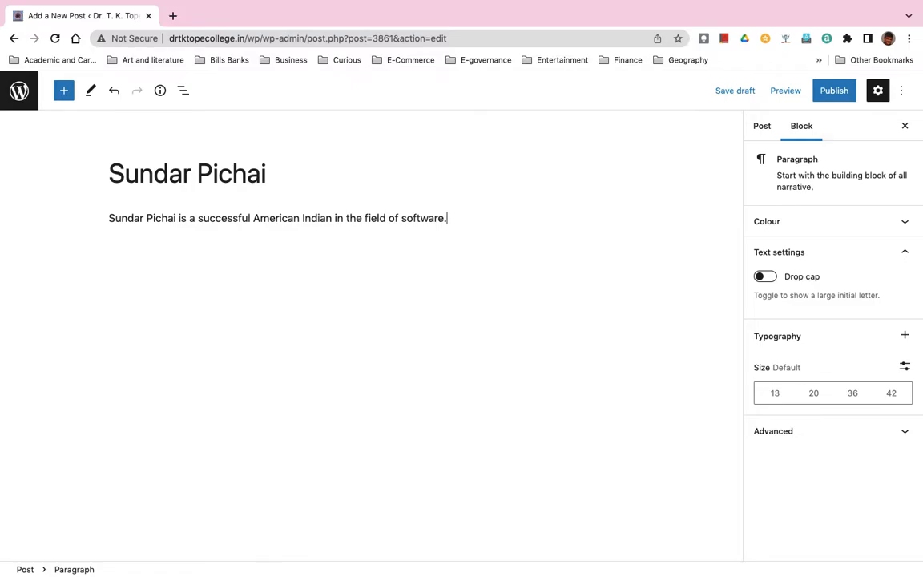
- Add a second paragraph in Marathi reading "सुंदर पिचाई हे एक यशस्वी व्यक्ती आहेत."
key("Return")
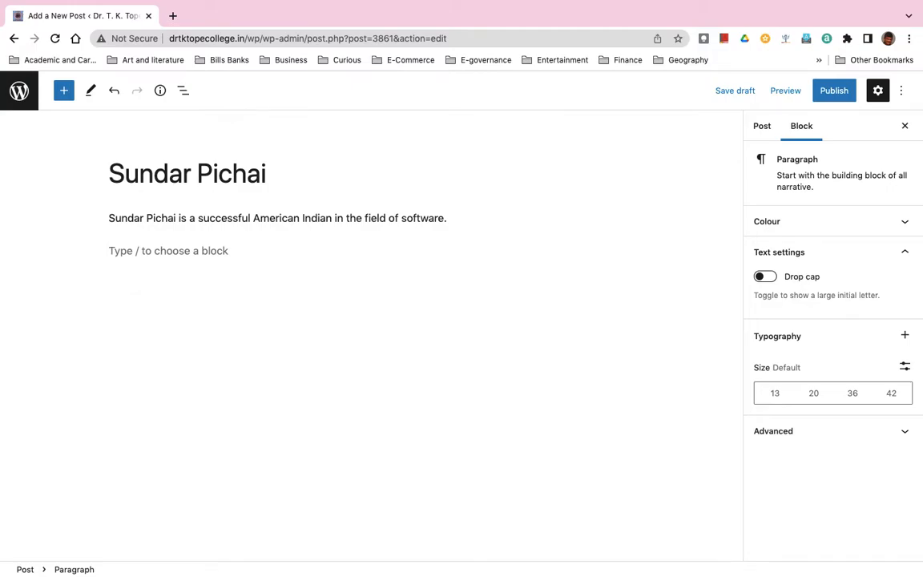
type("सु")
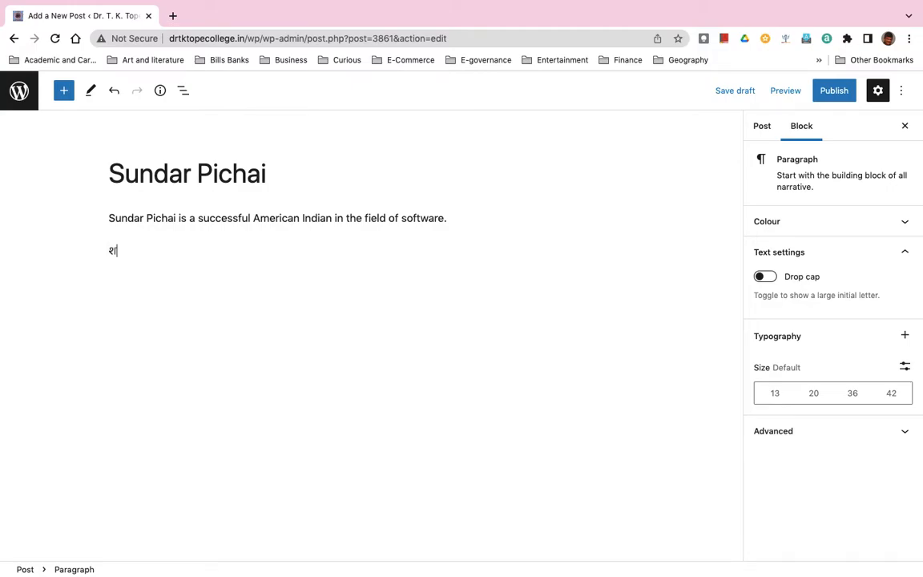
type("ंद")
type("र")
type(" पिचा")
type("ई")
type(" है")
type(" एक")
type(" यशस्वी")
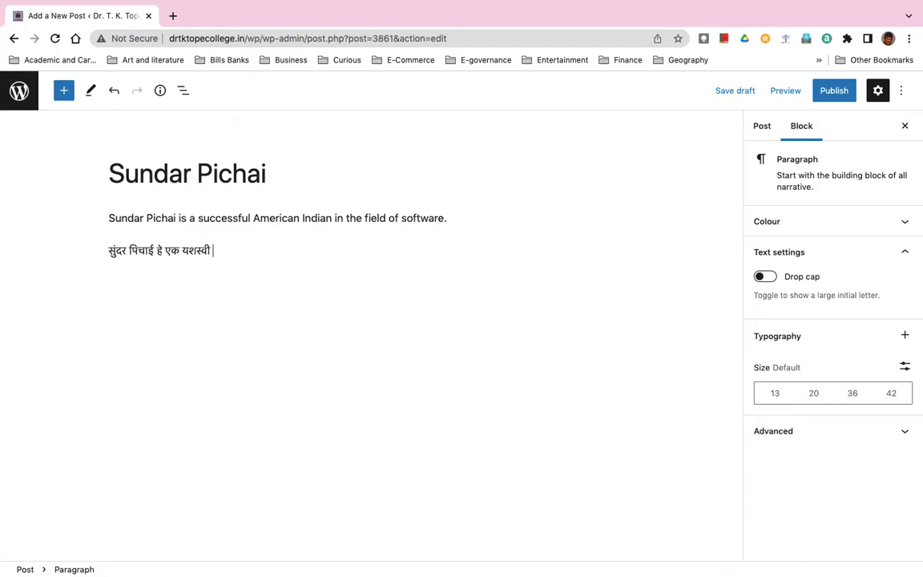
type("व्यक्ती आहेत.")
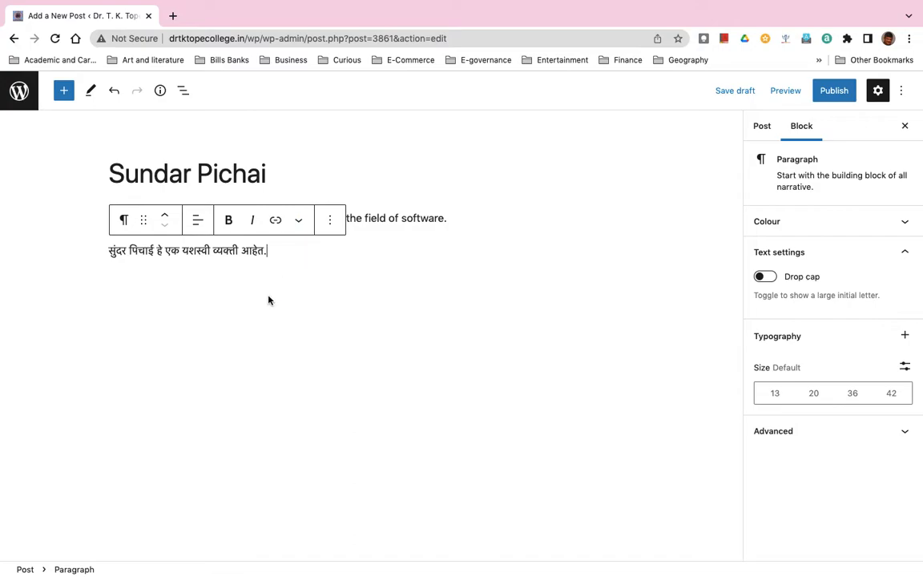
- Insert sundarPichai.jpeg from the Media Library below the Marathi paragraph and caption it "Sundar Pichai"
key("Return")
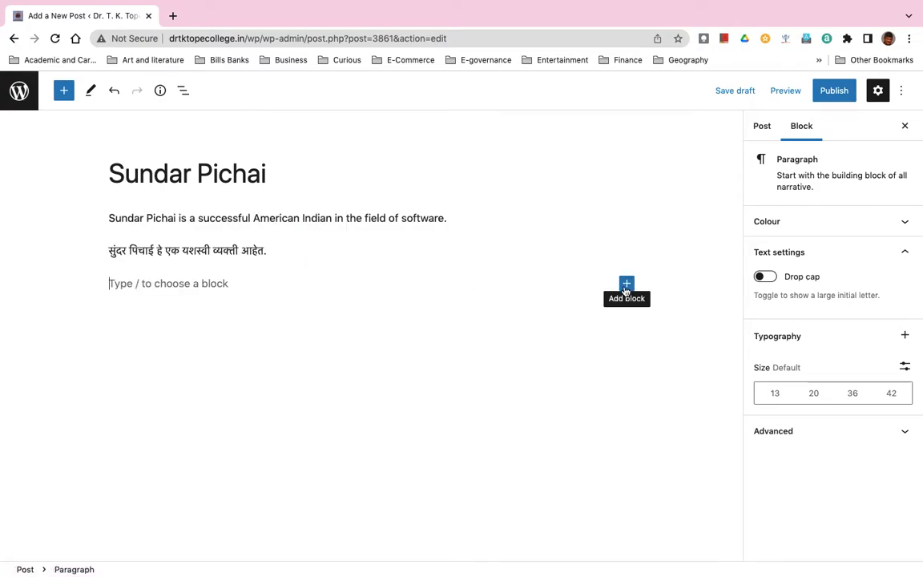
left_click(626, 285)
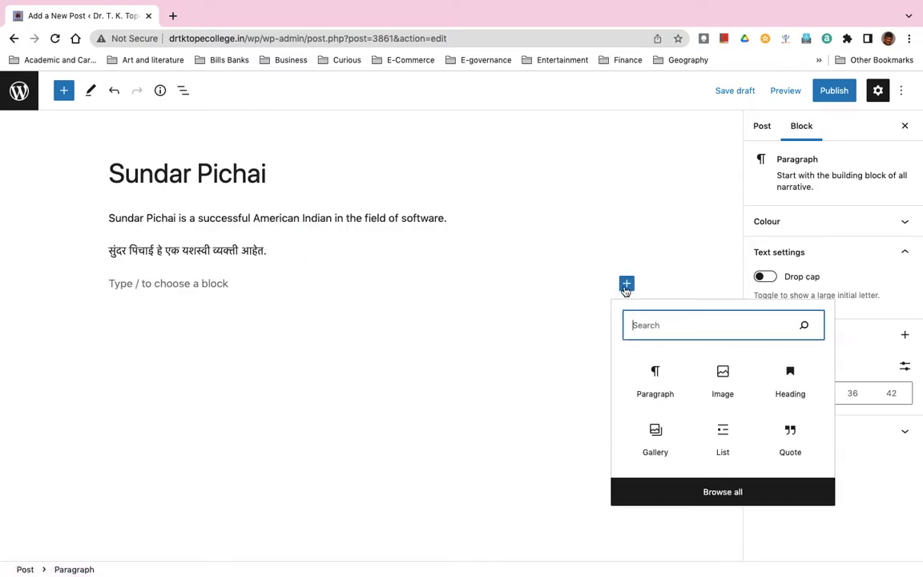
left_click(723, 375)
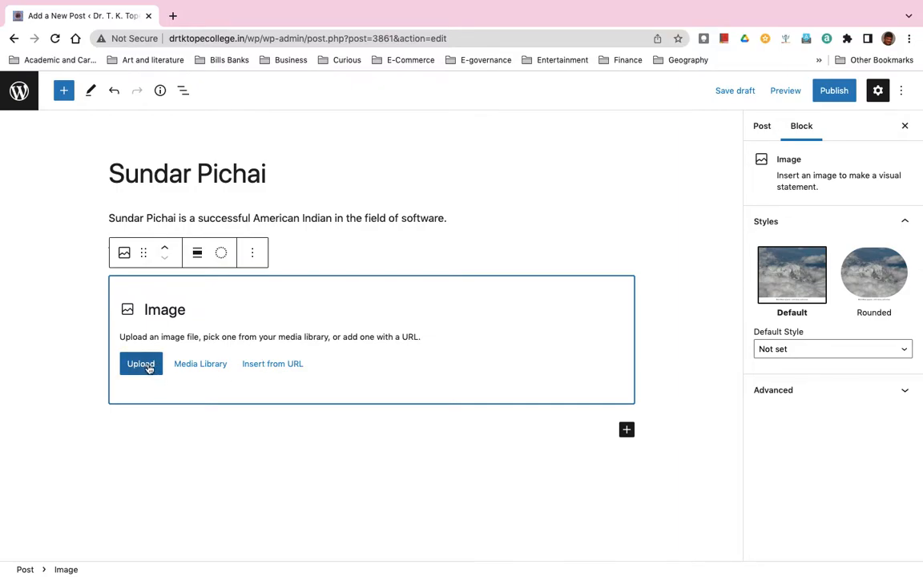
left_click(197, 366)
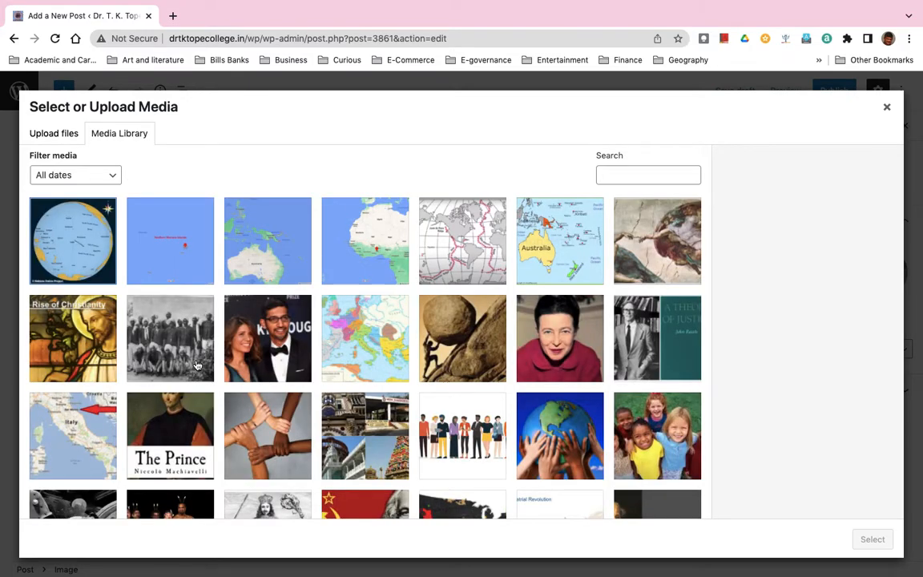
left_click(286, 347)
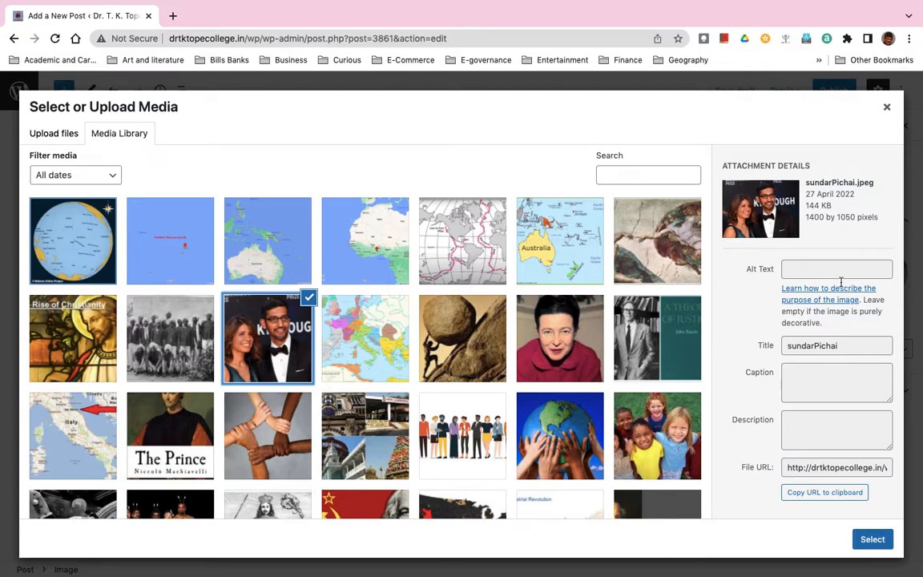
scroll(828, 352, "down", 1)
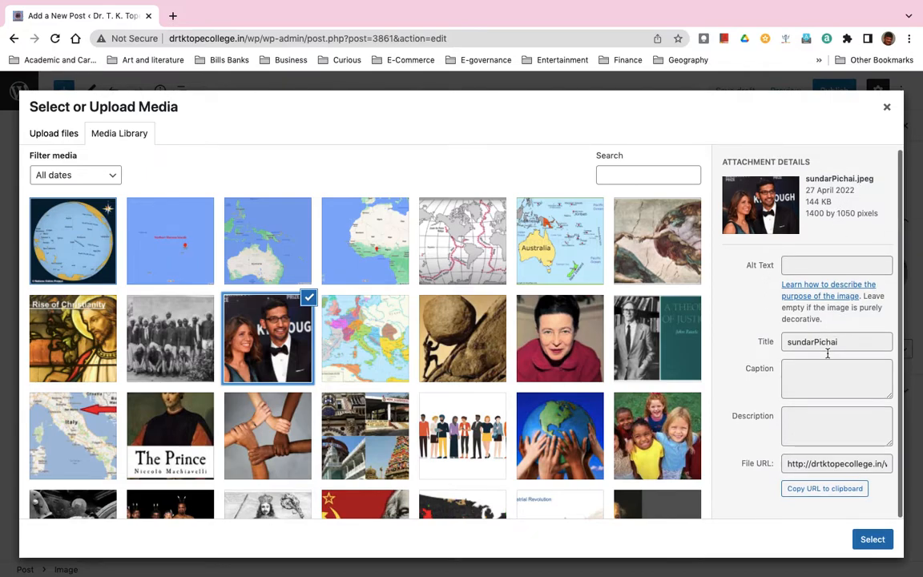
left_click(872, 542)
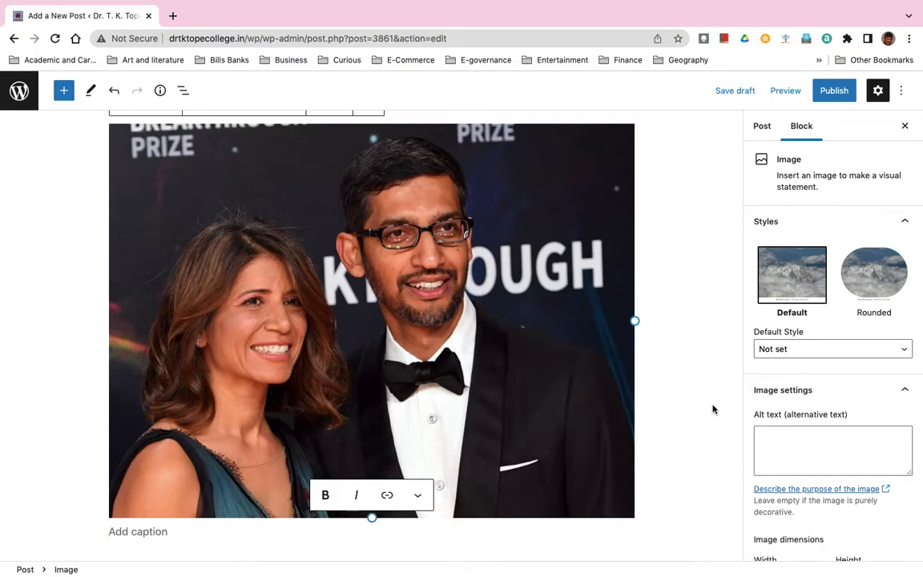
type("Sun")
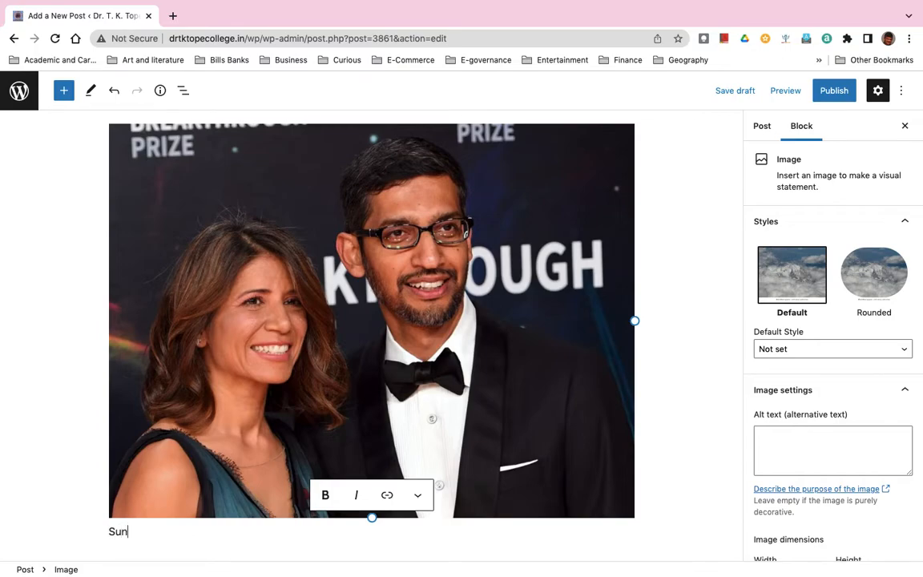
type("dar Pichai")
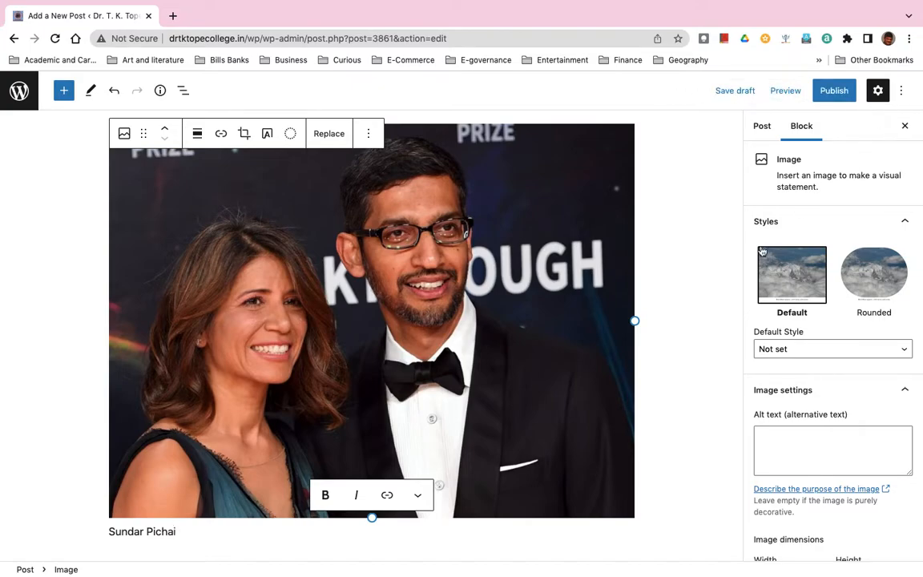
- Examine the post-level settings for visibility, publish date, post format and permalink
scroll(699, 262, "up", 3)
scroll(699, 262, "up", 1)
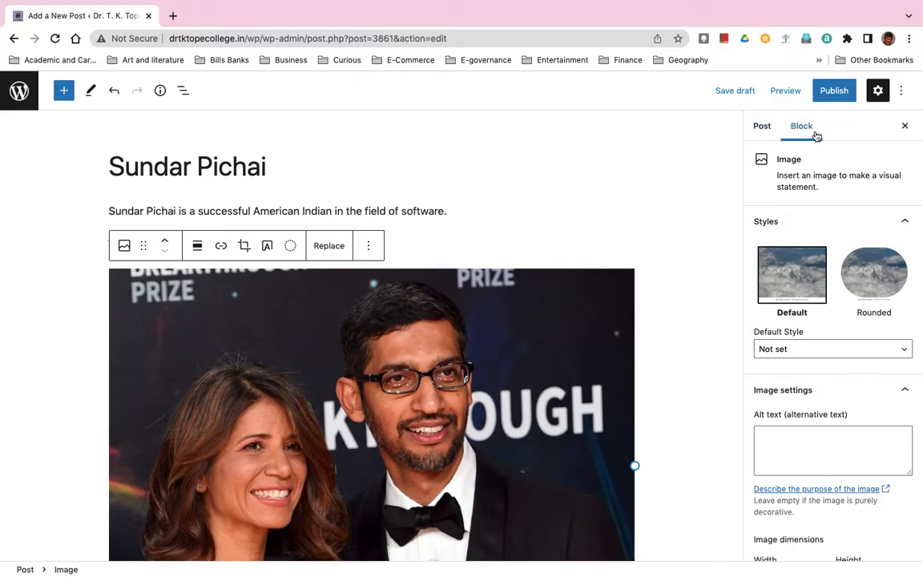
left_click(761, 128)
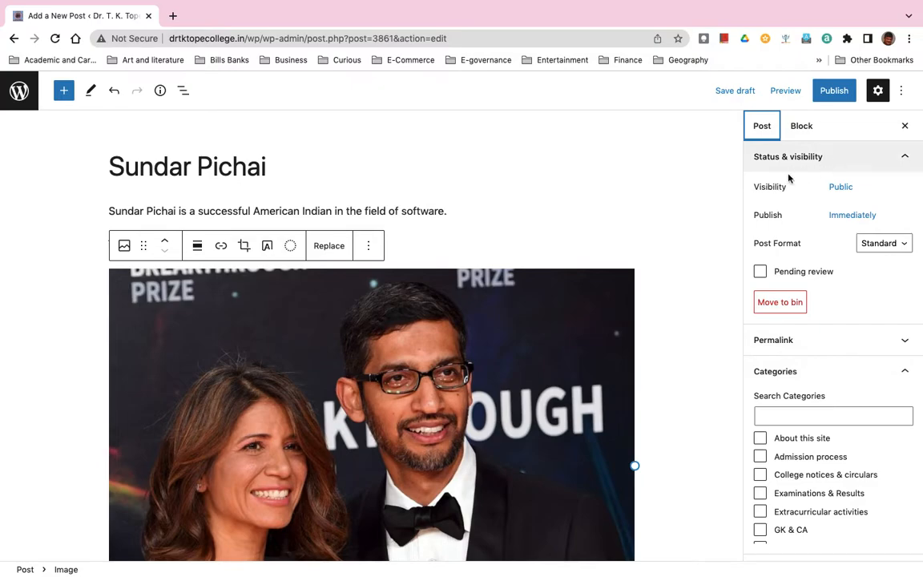
left_click(842, 187)
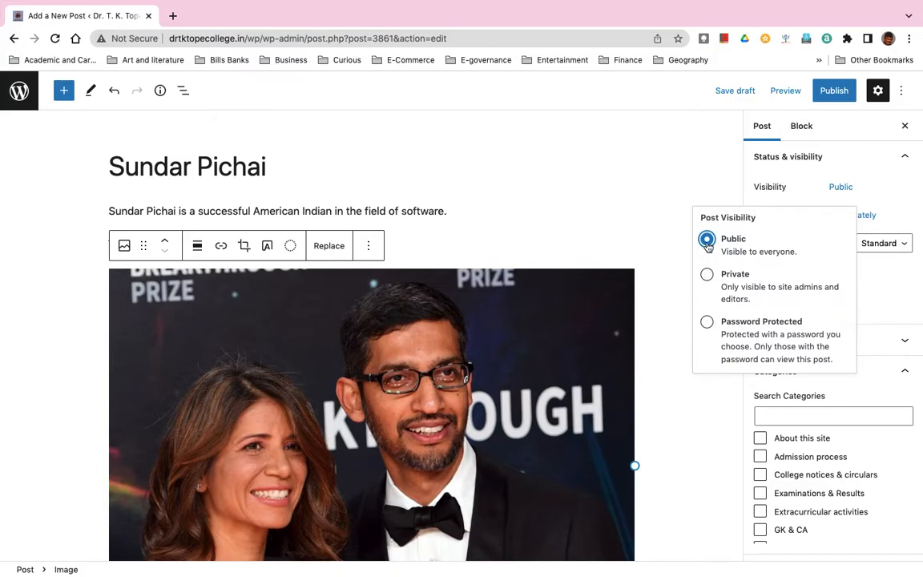
left_click(641, 140)
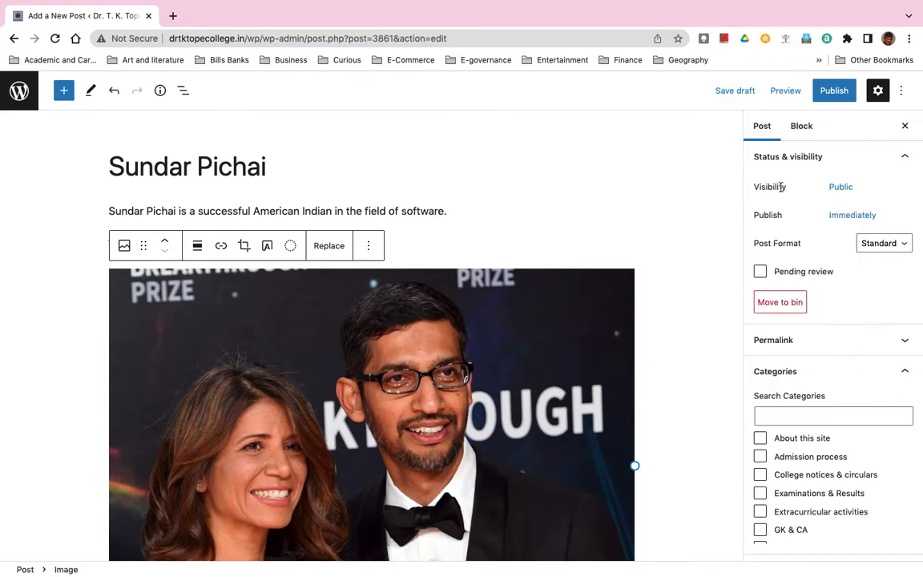
left_click(850, 219)
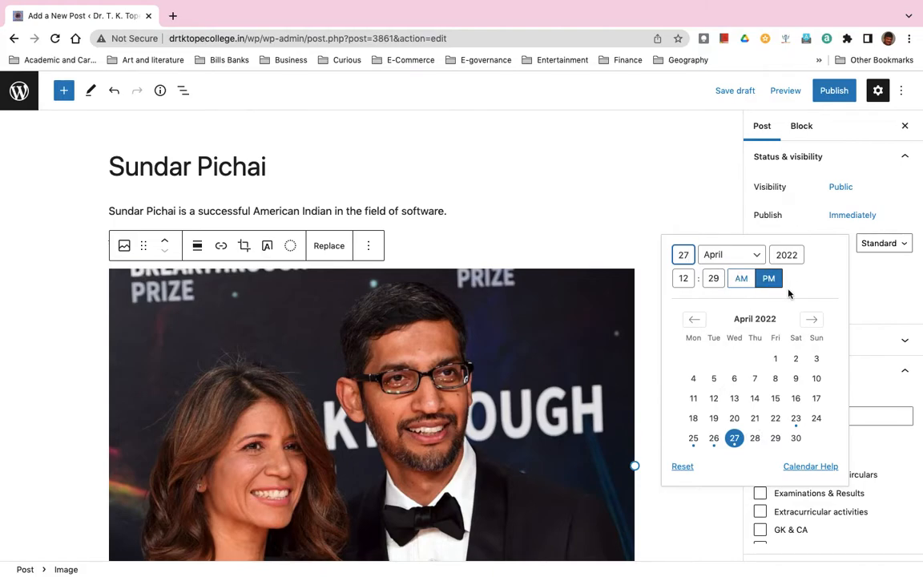
left_click(897, 212)
left_click(903, 245)
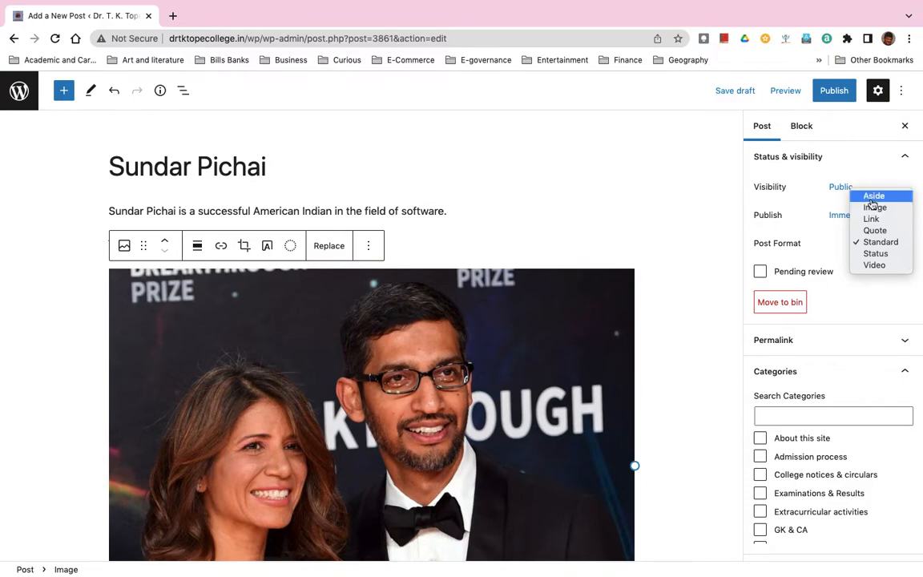
left_click(703, 275)
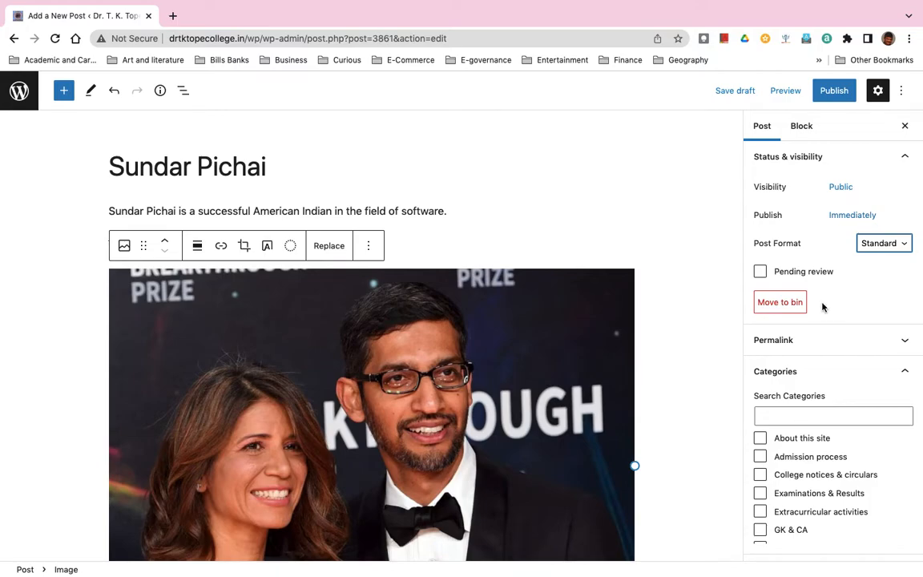
scroll(822, 307, "down", 2)
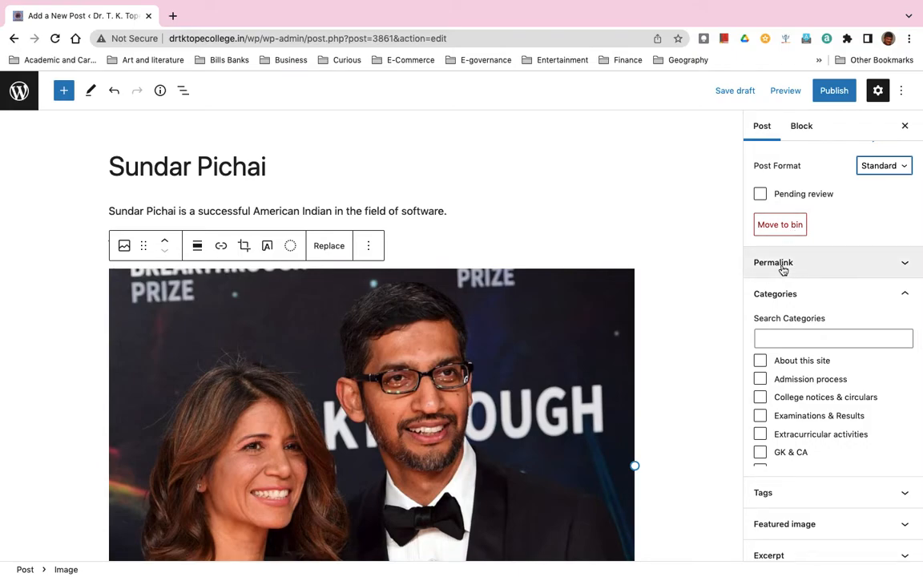
left_click(783, 267)
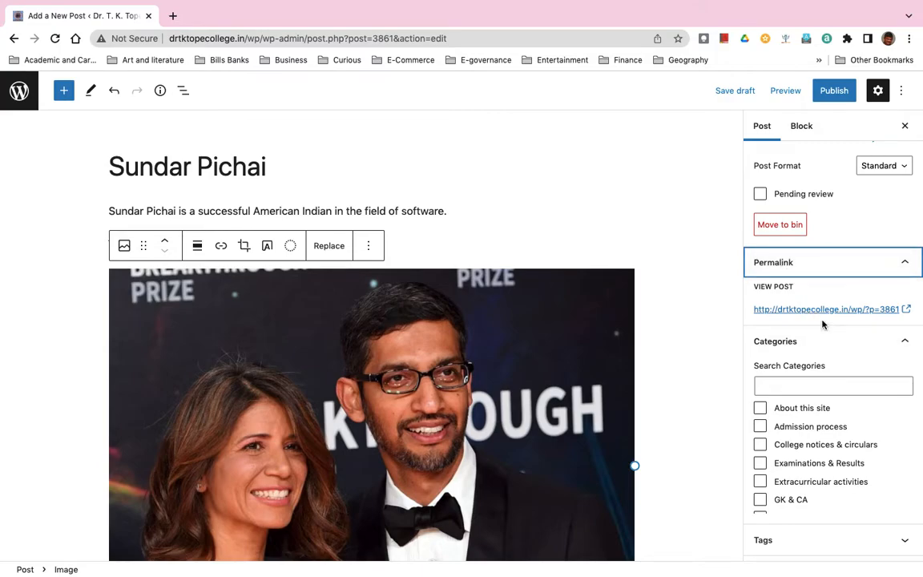
- Search the post categories for "wes" and for "per", clearing the search text after each
scroll(823, 324, "down", 3)
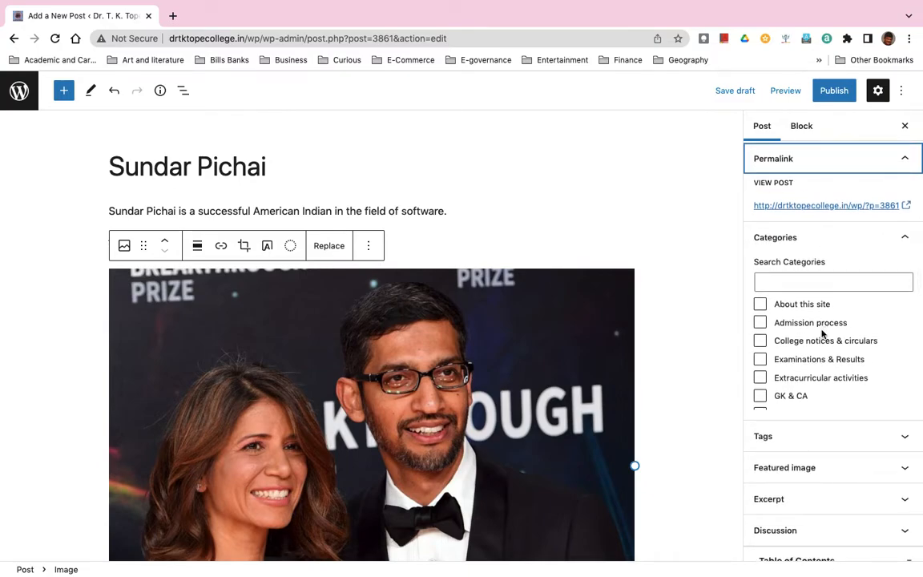
left_click(799, 283)
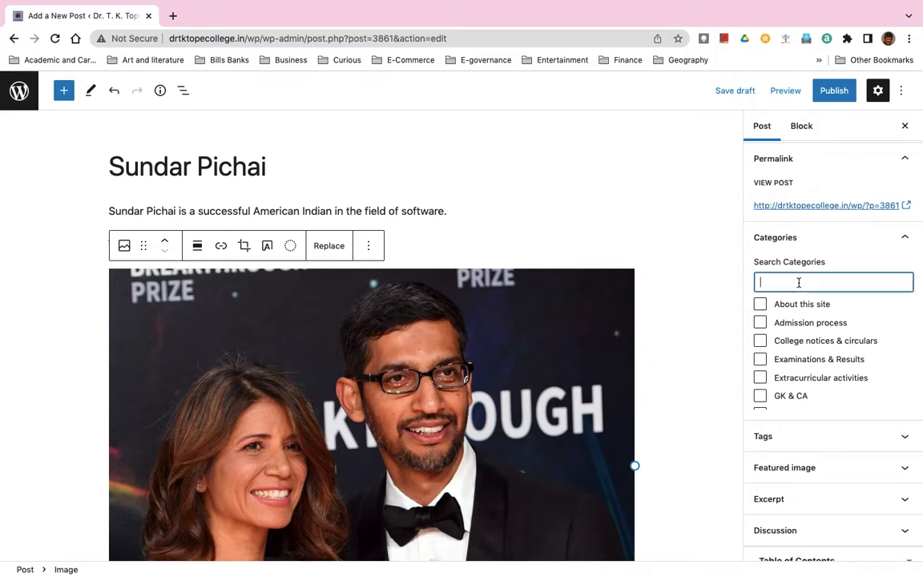
type("wes")
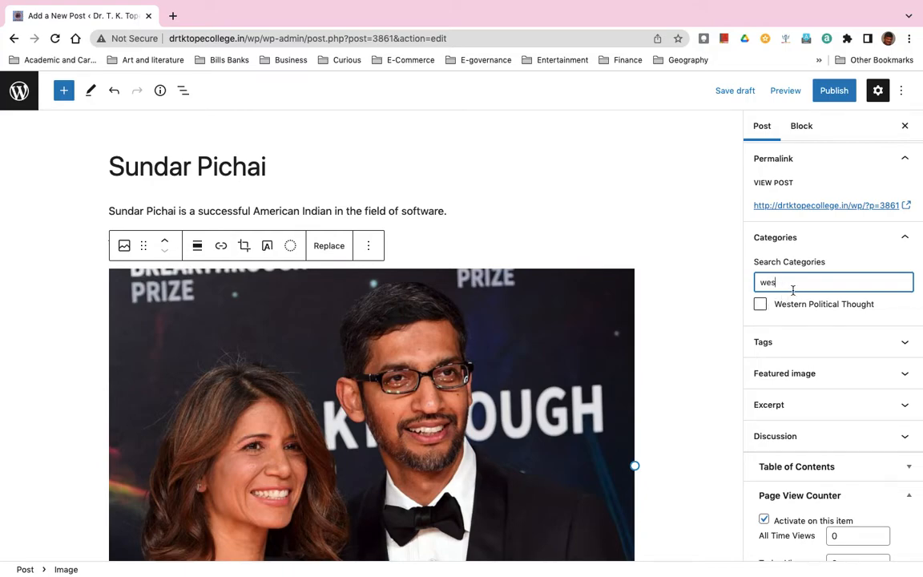
key("BackSpace")
key("BackSpace")
key("BackSpace")
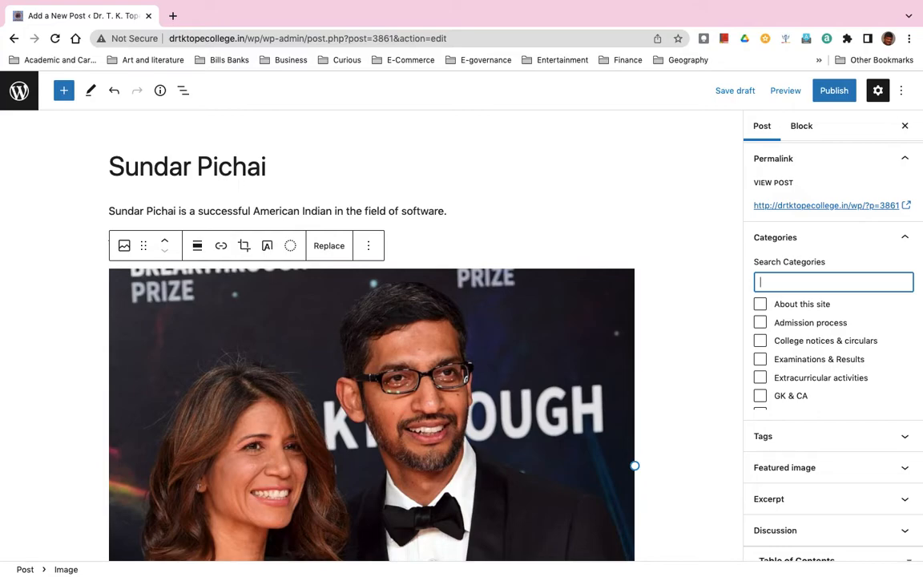
type("p")
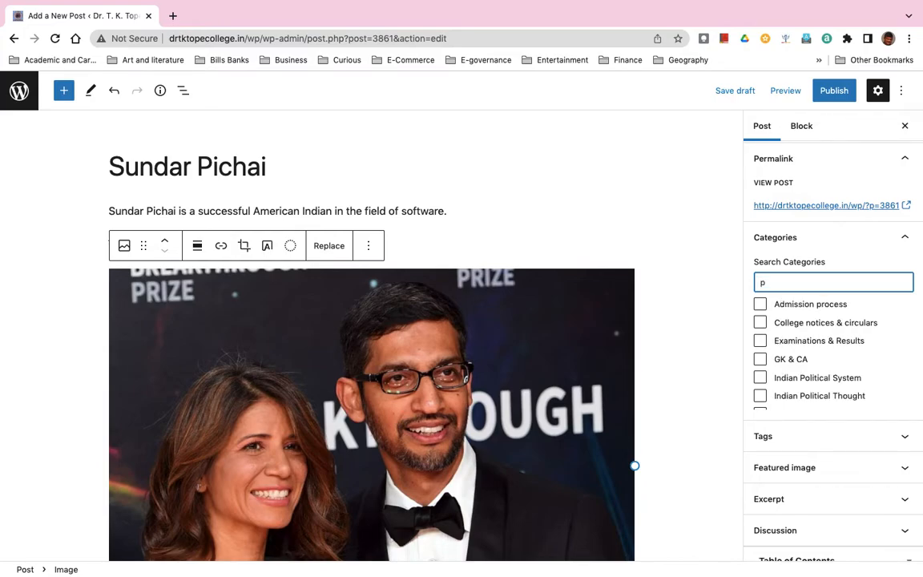
type("e")
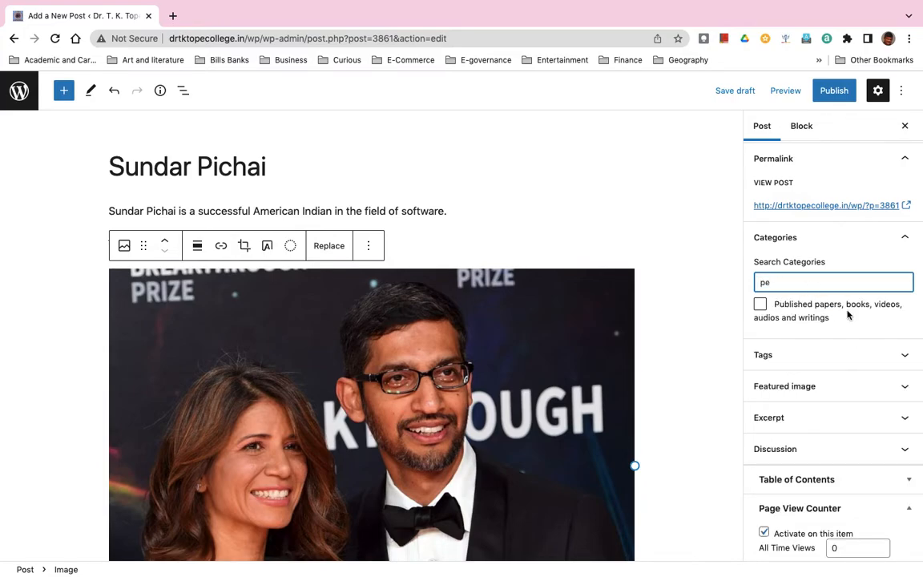
type("r")
key("BackSpace")
key("BackSpace")
key("BackSpace")
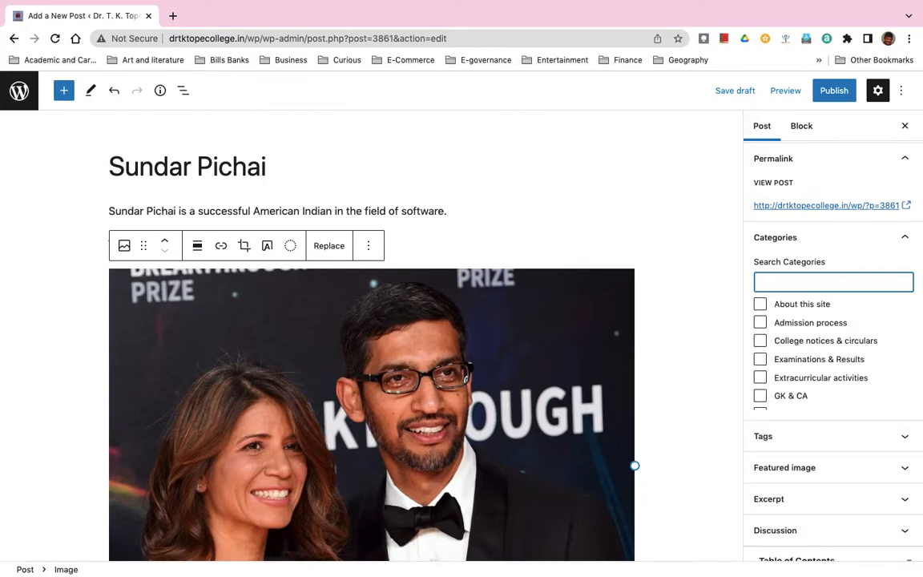
- Look through the full category list and assign the post to the Uncategorized category
scroll(819, 350, "down", 5)
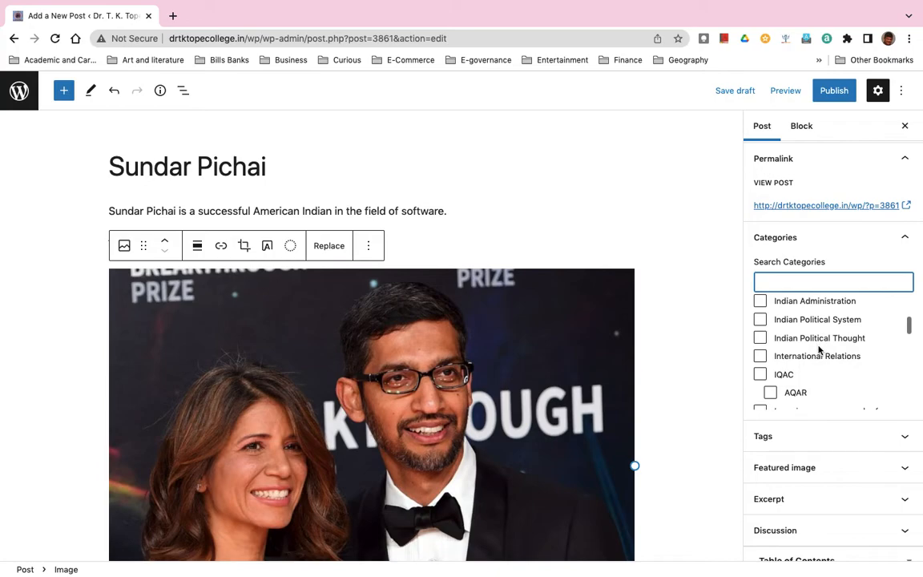
scroll(819, 351, "down", 5)
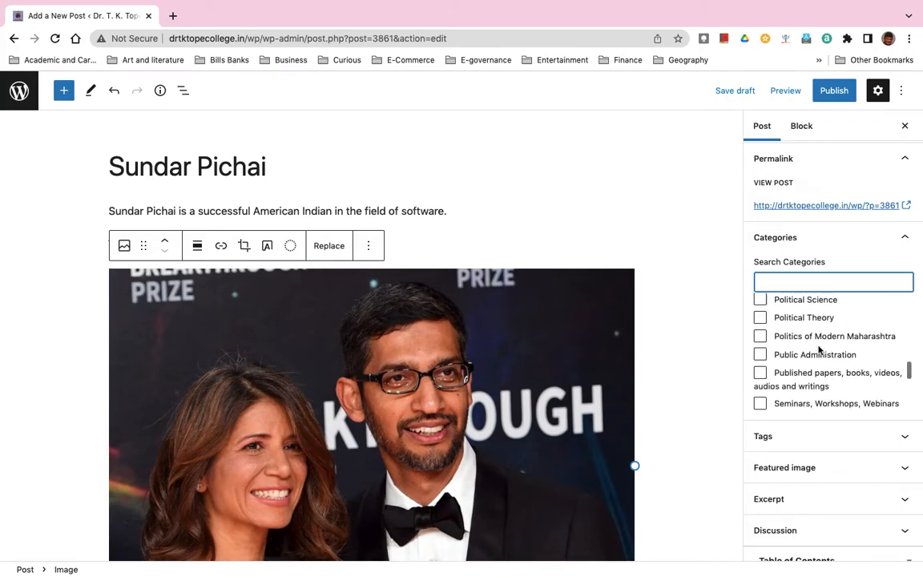
scroll(819, 350, "down", 2)
scroll(819, 350, "down", 3)
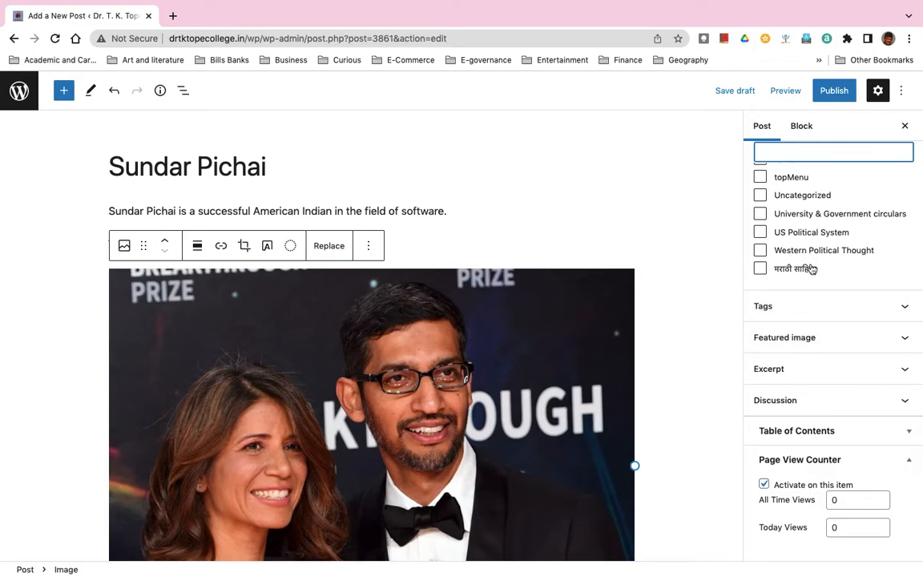
scroll(811, 270, "up", 15)
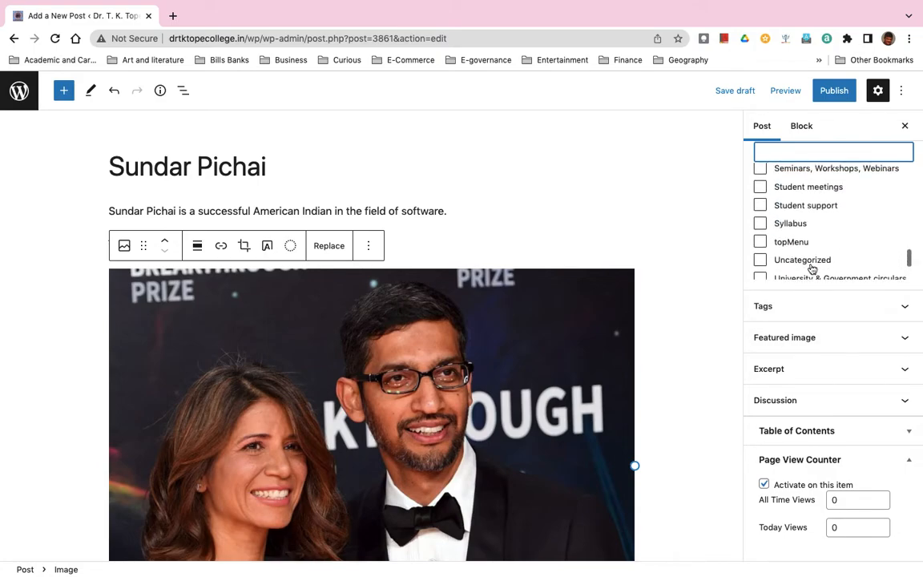
scroll(811, 269, "up", 5)
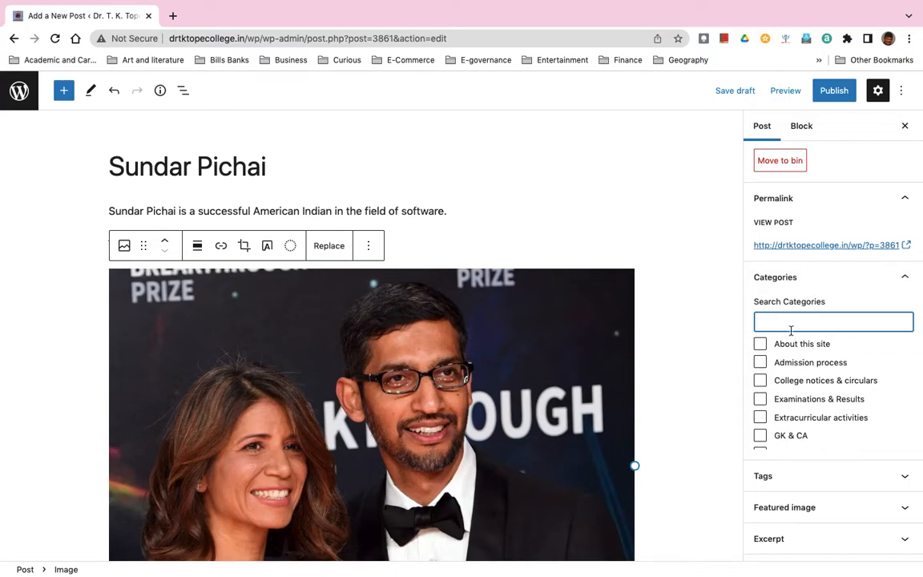
scroll(777, 382, "down", 5)
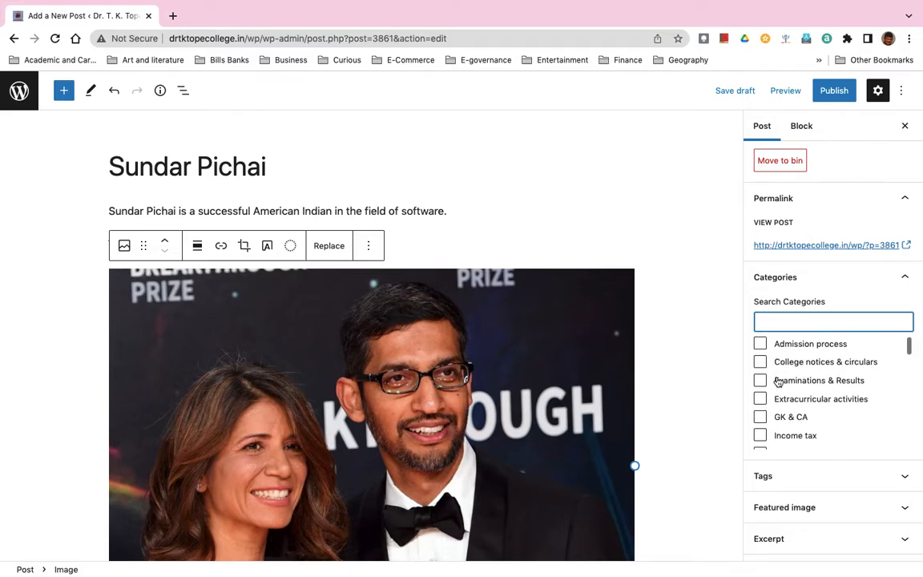
scroll(777, 381, "down", 5)
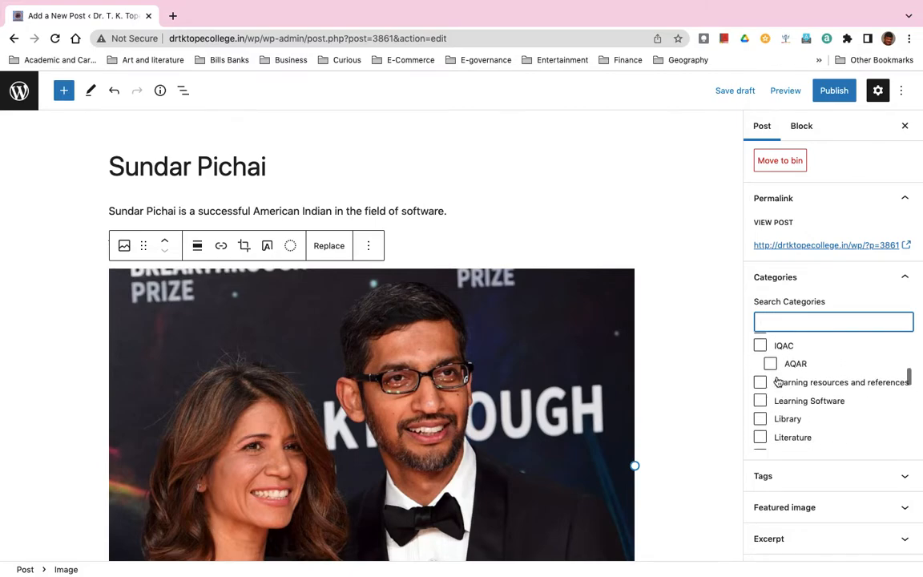
scroll(778, 382, "down", 3)
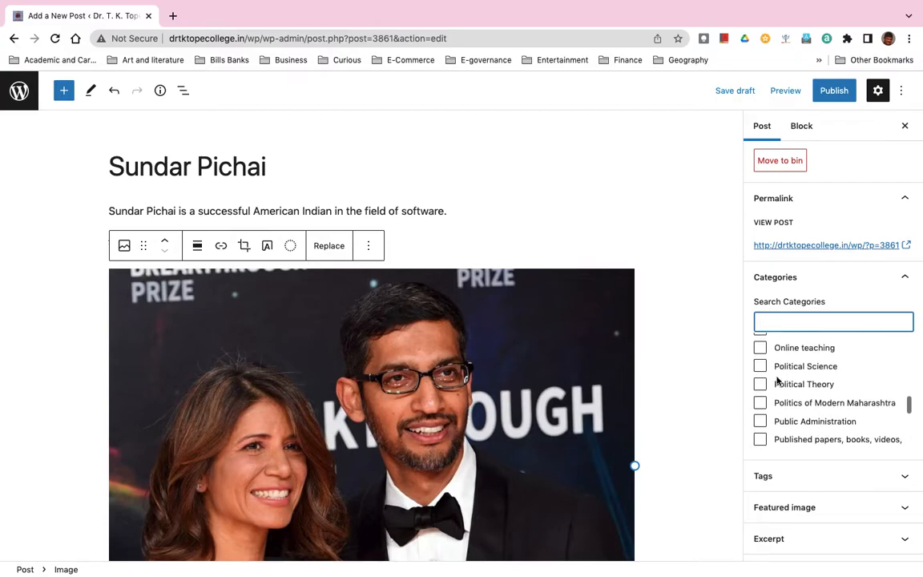
scroll(778, 381, "down", 3)
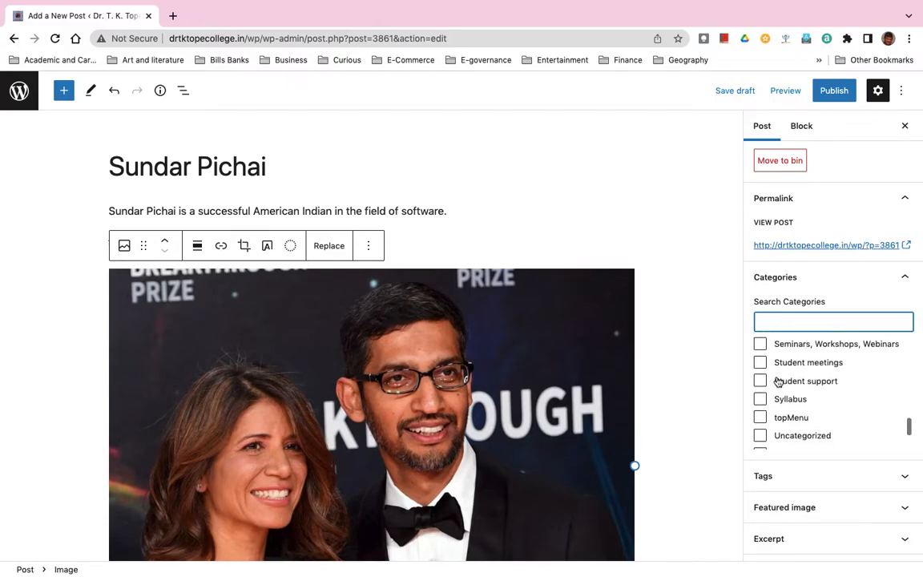
left_click(760, 365)
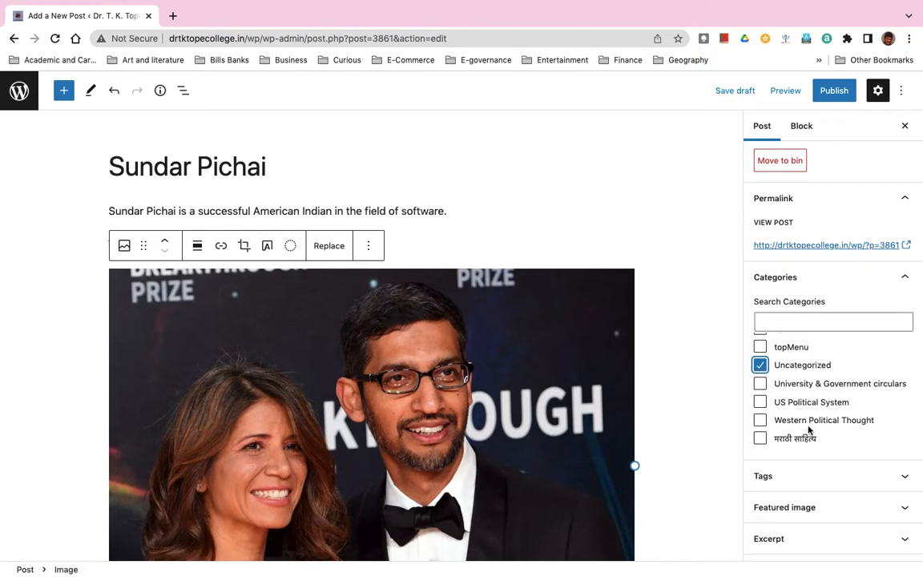
- Add the most-used tag "Personalities" to the post
left_click(821, 476)
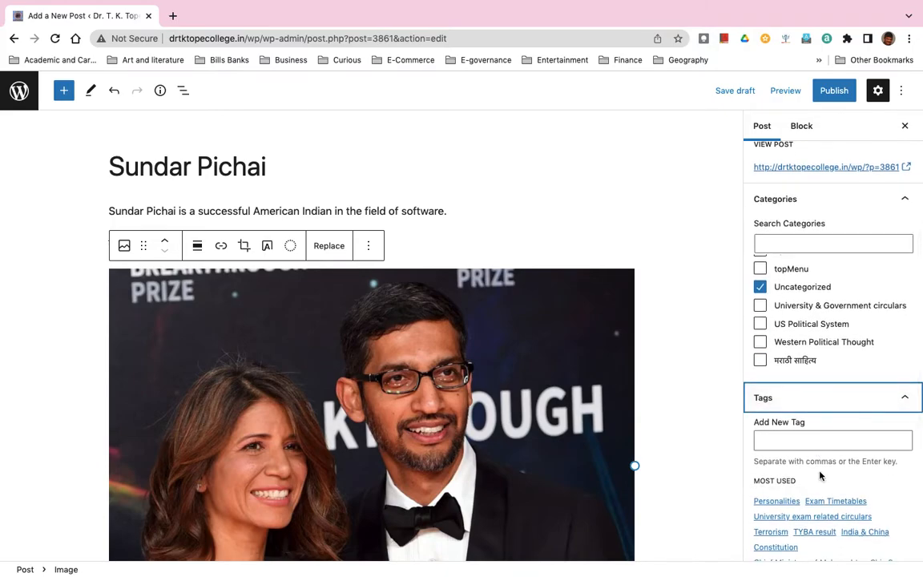
left_click(769, 502)
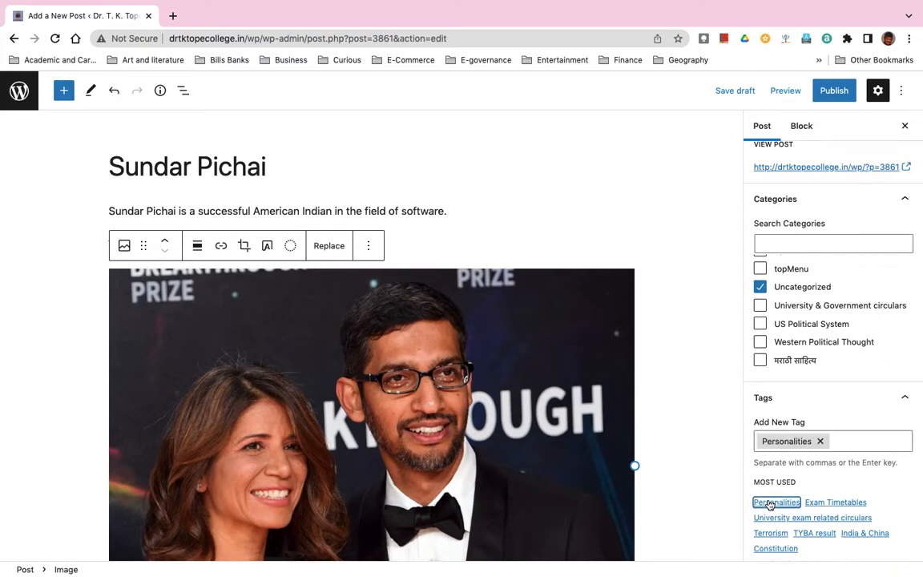
scroll(862, 474, "down", 3)
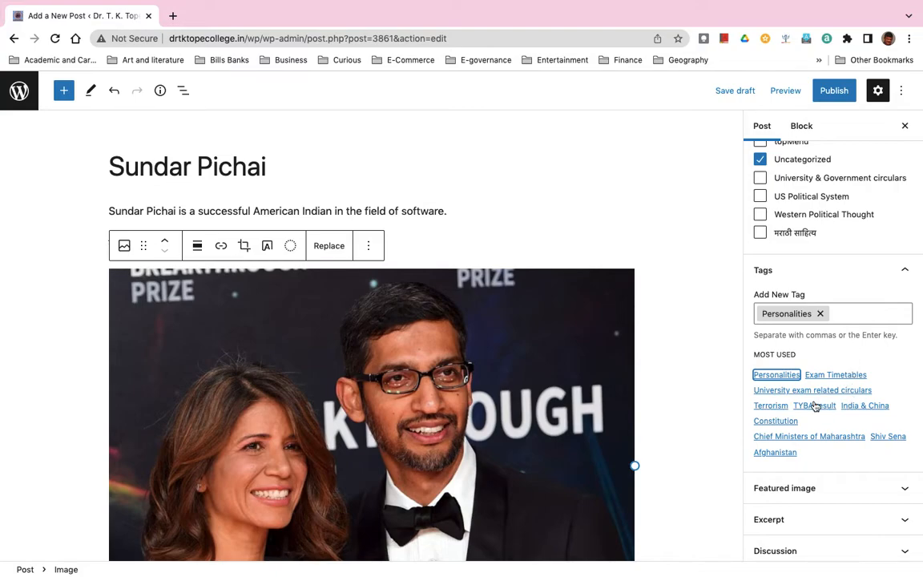
scroll(815, 406, "down", 2)
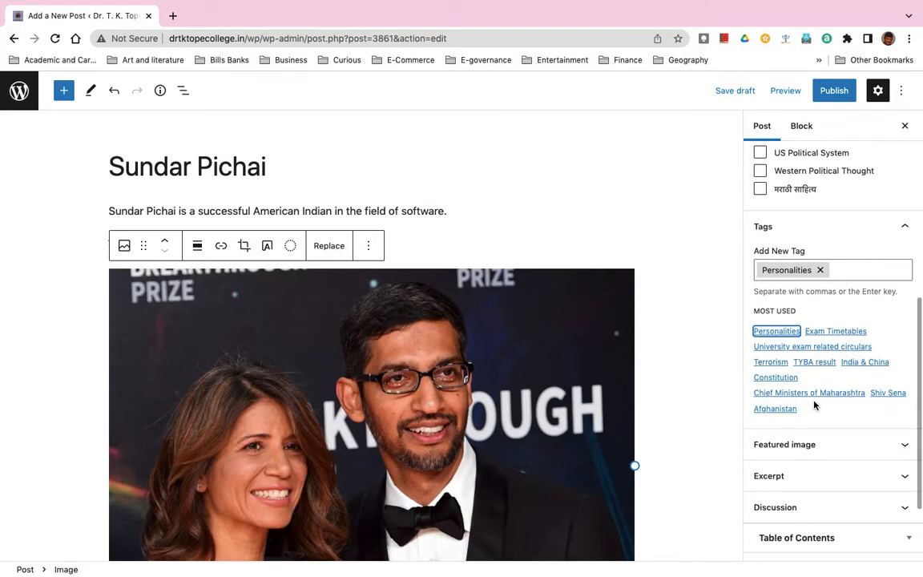
scroll(821, 391, "up", 7)
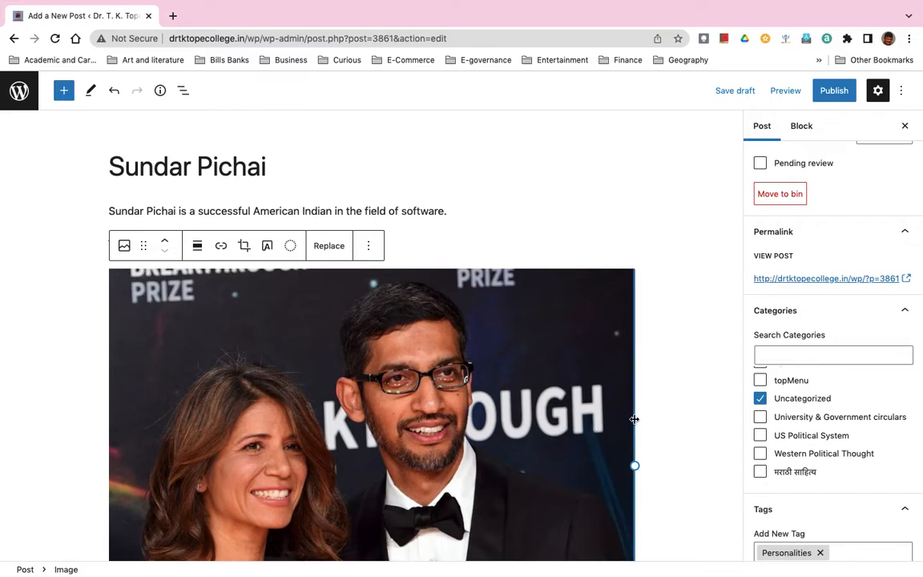
- Expand the post's Excerpt settings to view the optional excerpt field, and collapse them again
scroll(760, 445, "down", 5)
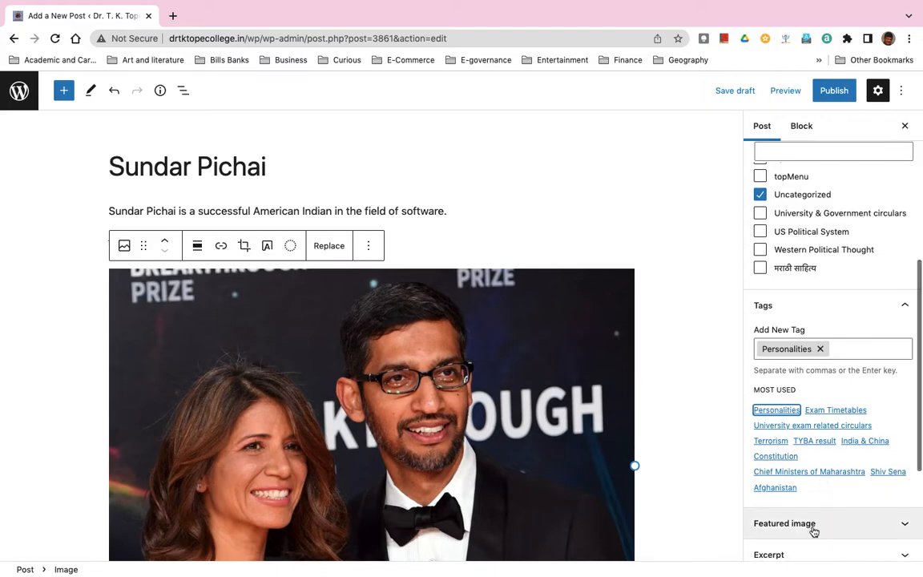
scroll(814, 532, "down", 2)
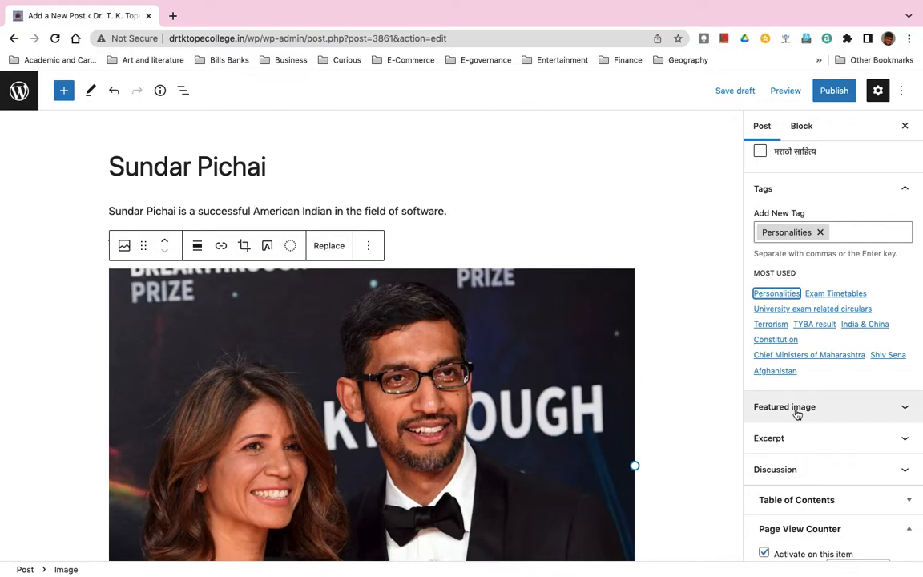
left_click(776, 439)
left_click(776, 440)
left_click(776, 440)
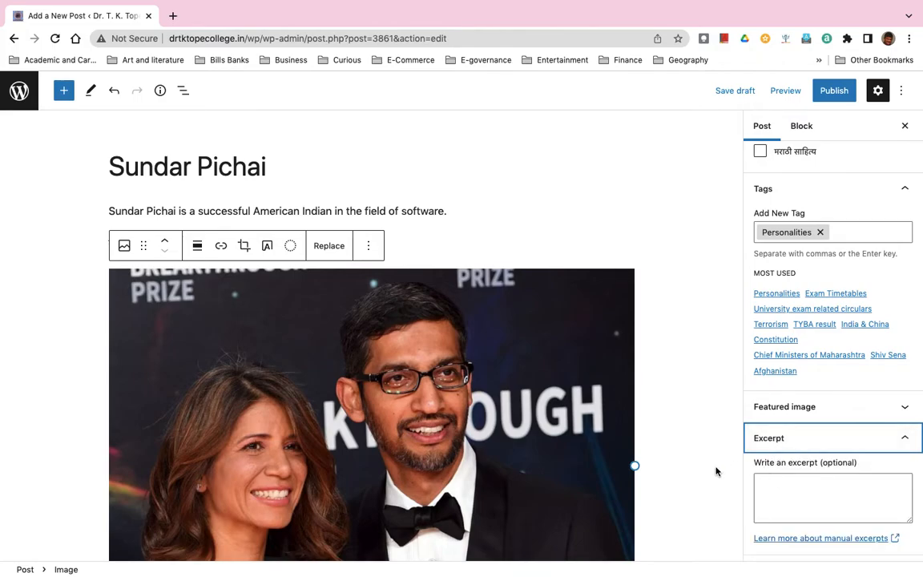
scroll(716, 472, "down", 1)
scroll(716, 471, "down", 3)
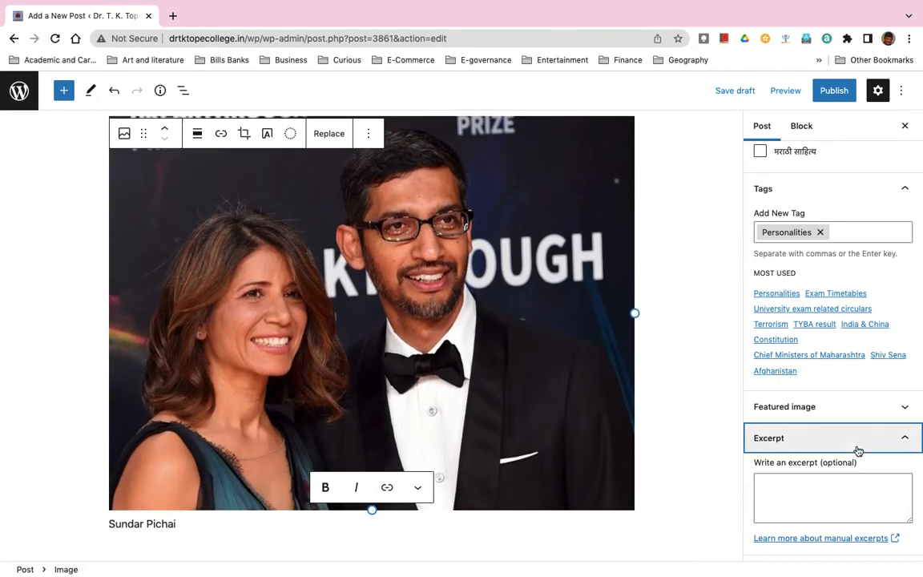
left_click(905, 440)
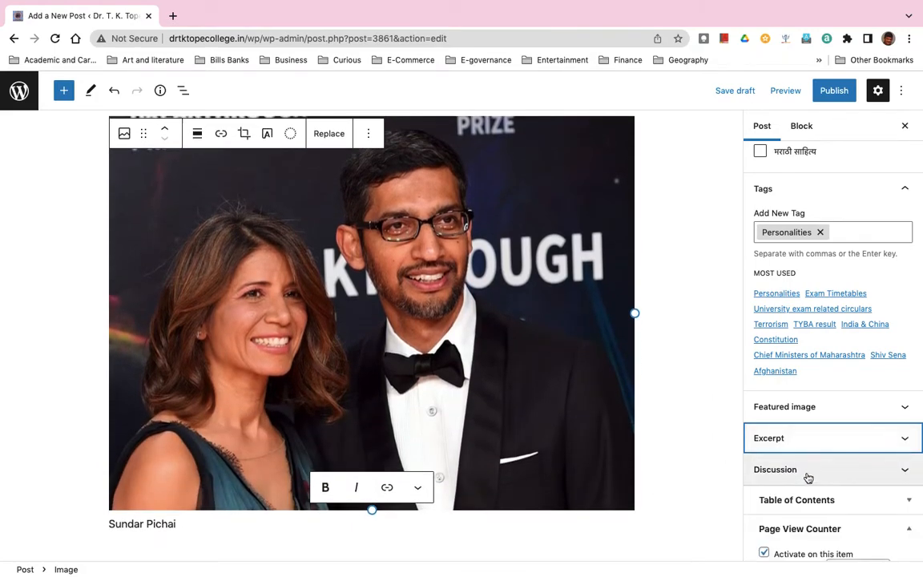
- Expand the post's Table of Contents settings and examine the automatic insertion and heading options
scroll(795, 477, "down", 2)
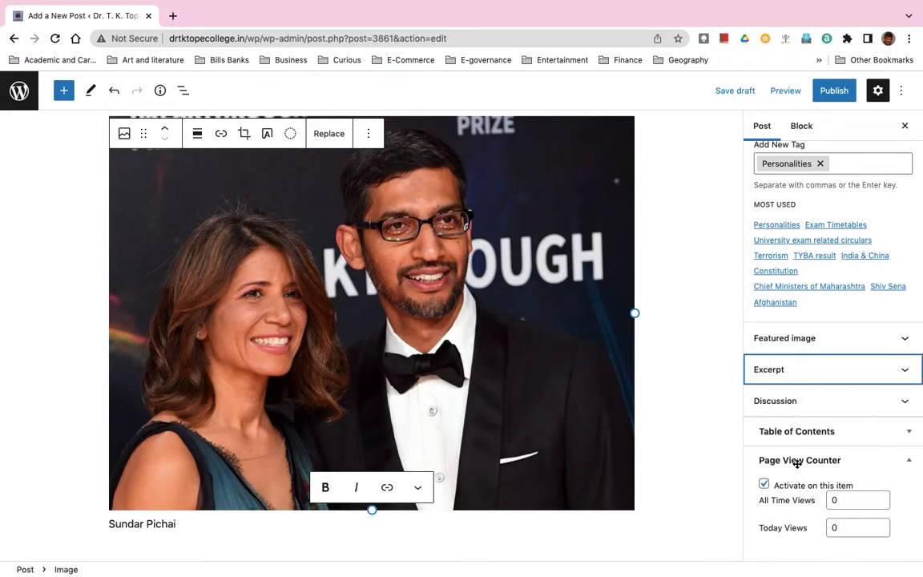
left_click(798, 433)
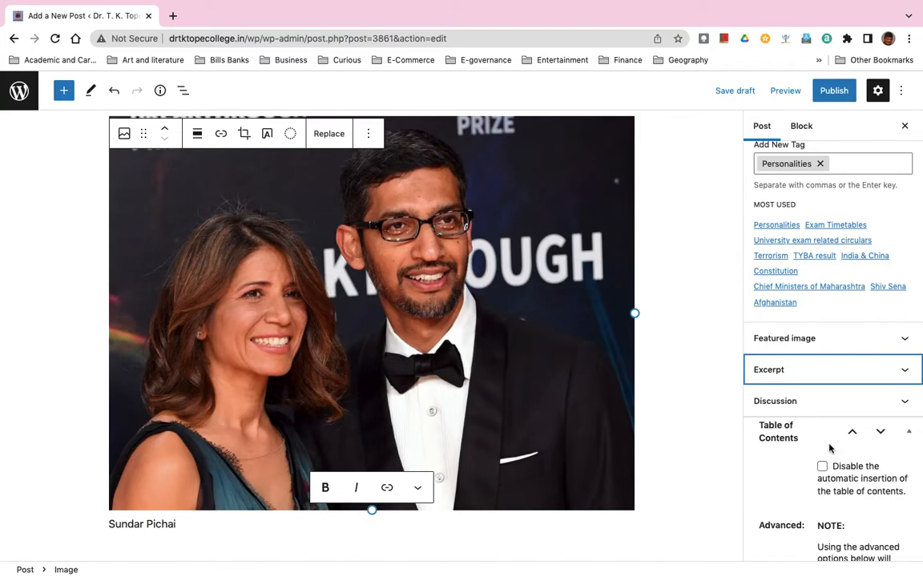
scroll(830, 449, "down", 10)
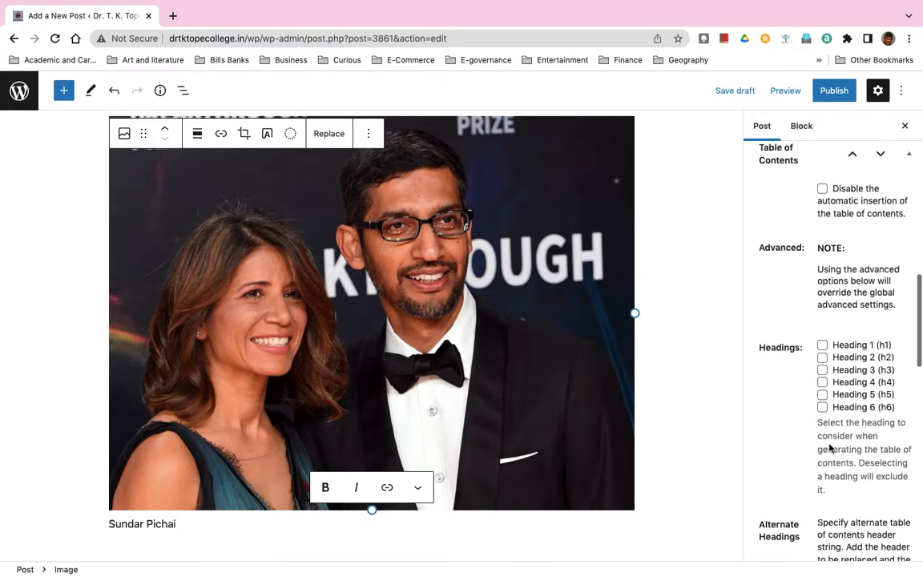
- Convert the English paragraph beginning "Sundar Pichai is a successful American Indian" into a heading
left_click(660, 343)
scroll(656, 294, "up", 4)
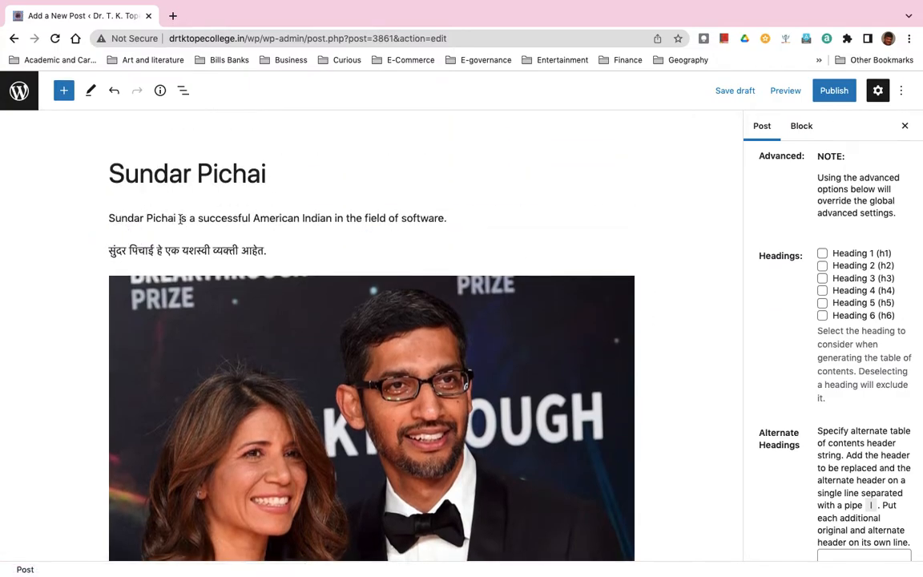
triple_click(117, 218)
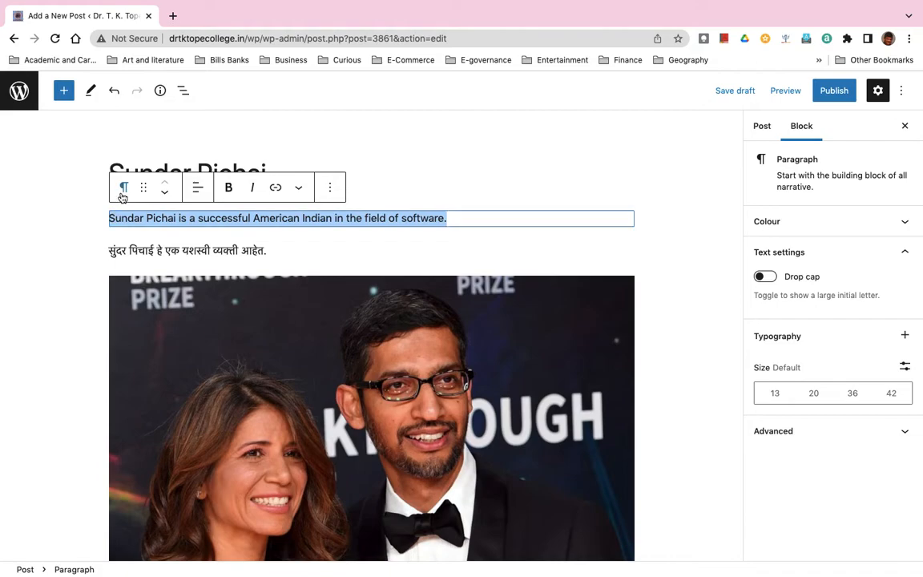
left_click(124, 187)
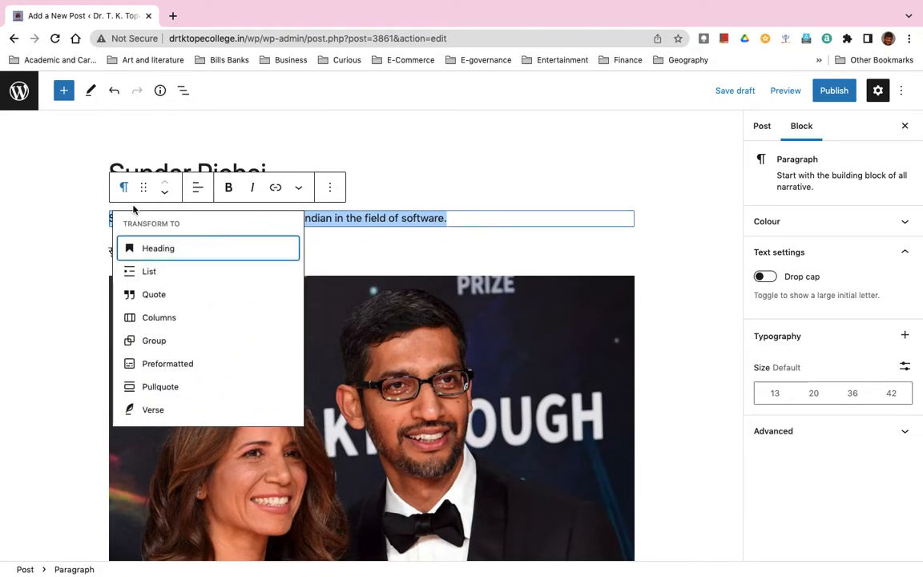
left_click(157, 248)
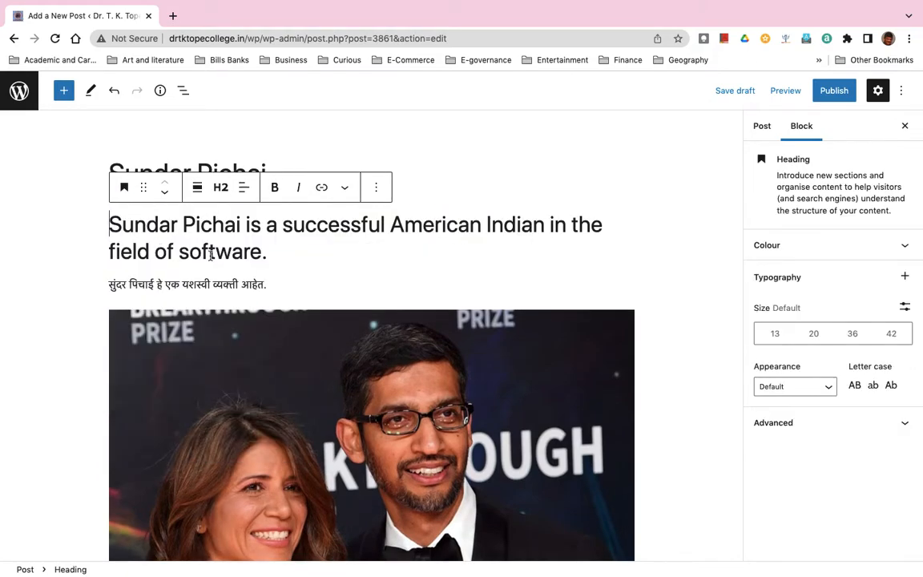
- Try heading level H3 on the English sentence and settle on level H4
left_click(225, 188)
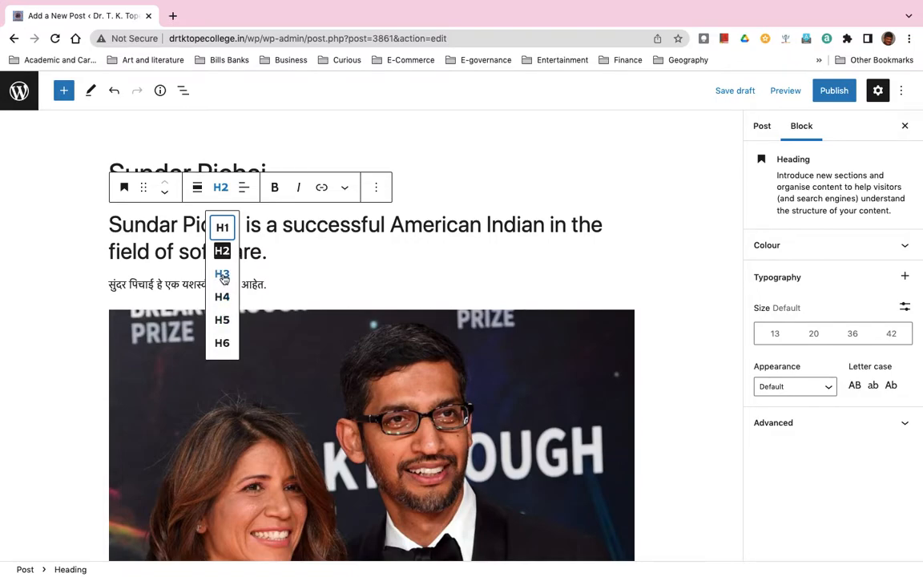
left_click(223, 275)
left_click(220, 187)
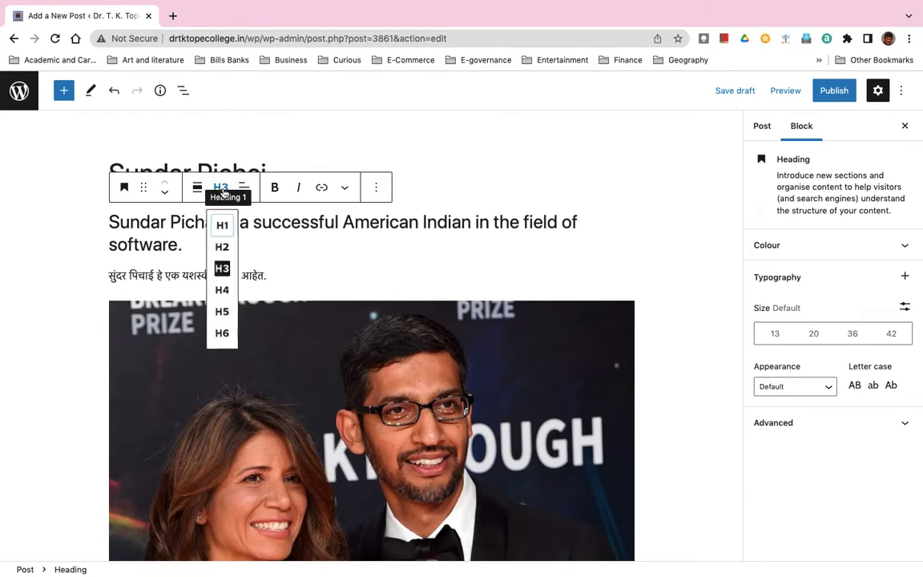
left_click(221, 297)
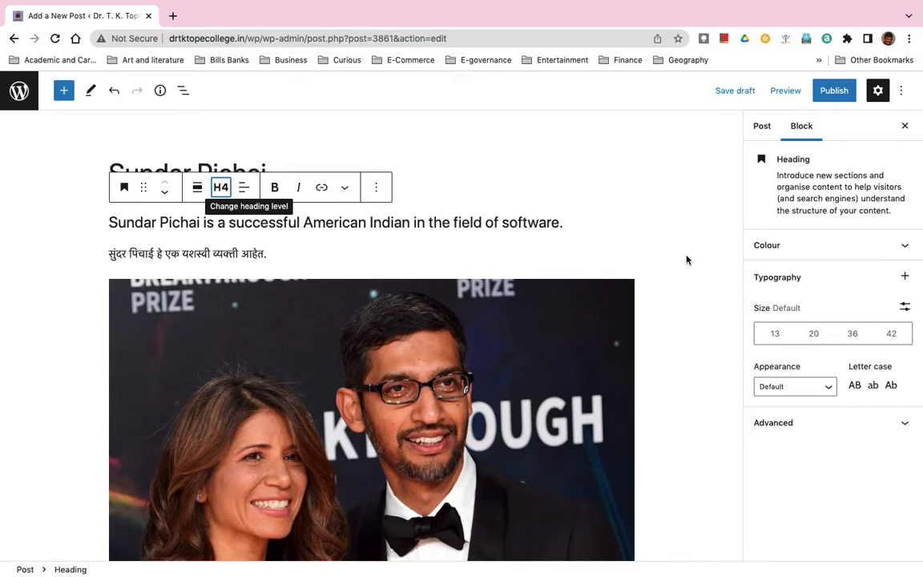
- Format the entire H4 heading text as bold and italic
left_click(275, 189)
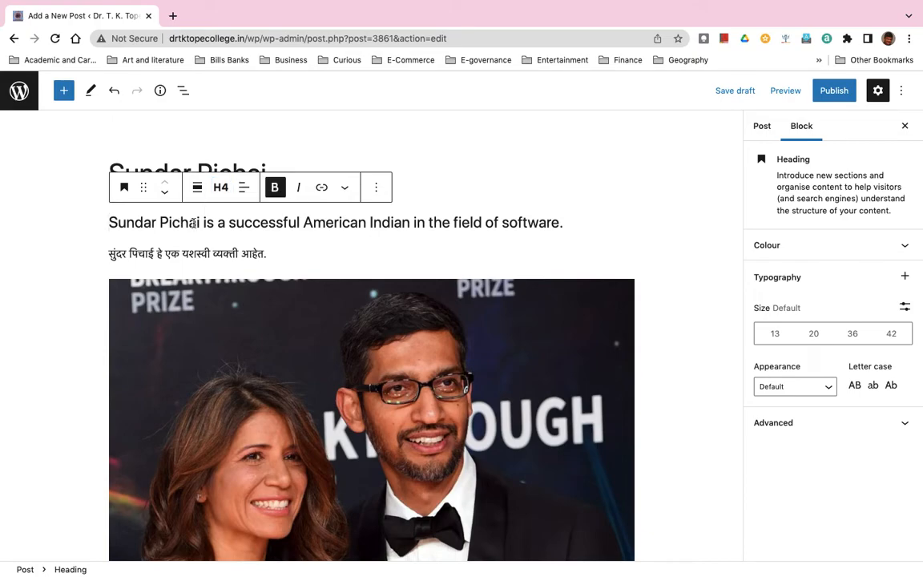
key("super+a")
left_click(275, 188)
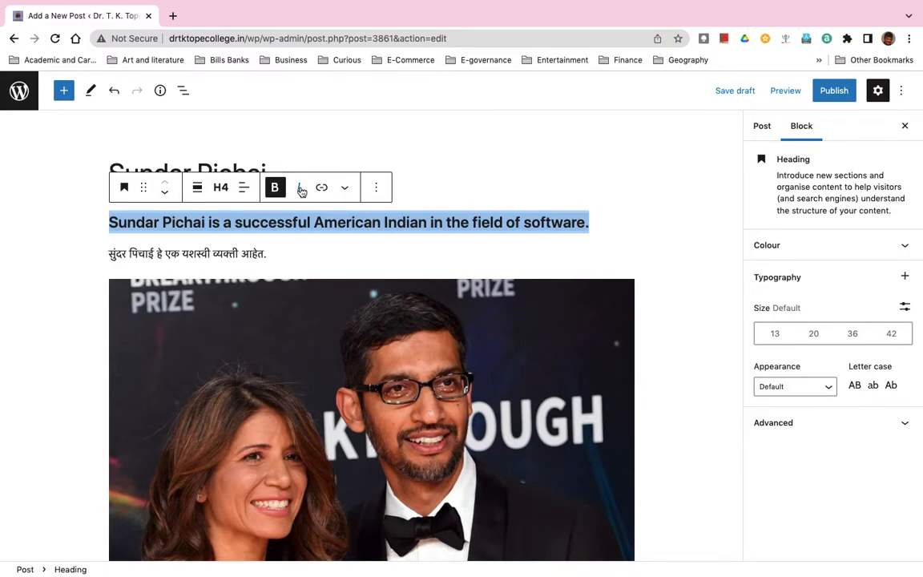
left_click(301, 188)
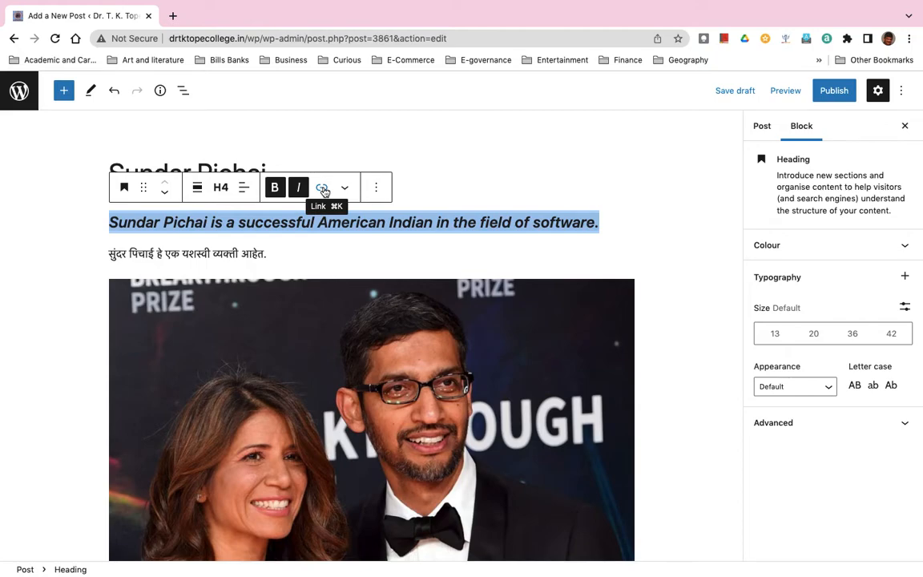
- Search Google for "sundar pichai" in a new browser tab, open the Wikipedia article and copy its URL
left_click(173, 17)
type("su")
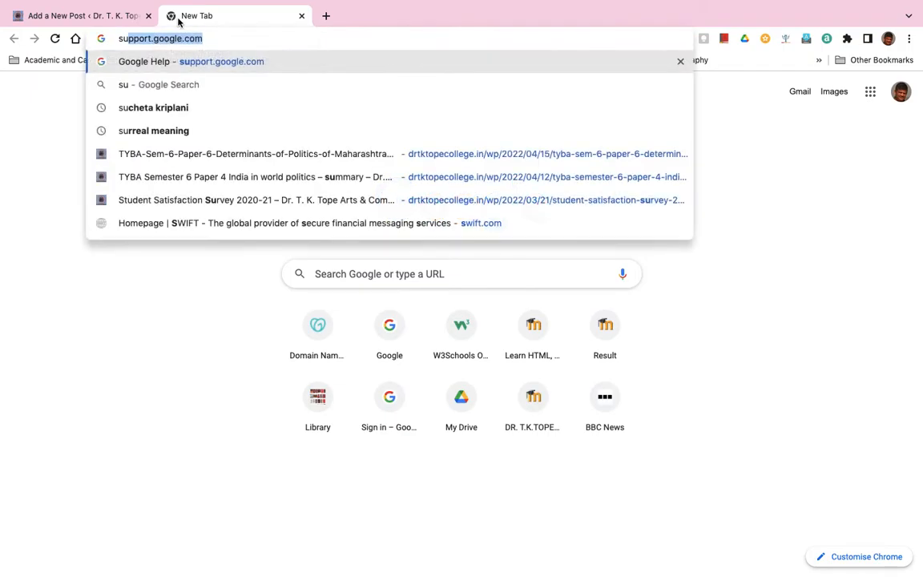
type("ndar pi")
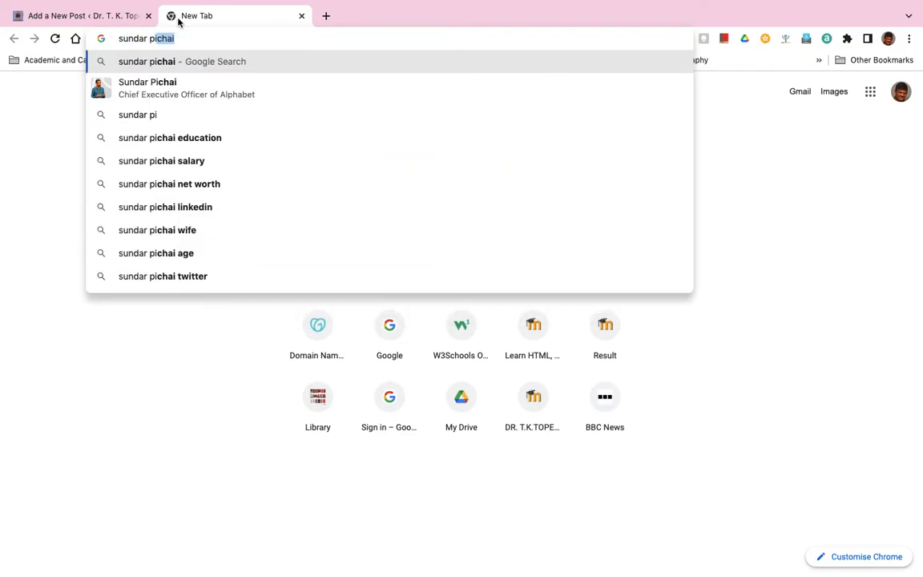
key("Return")
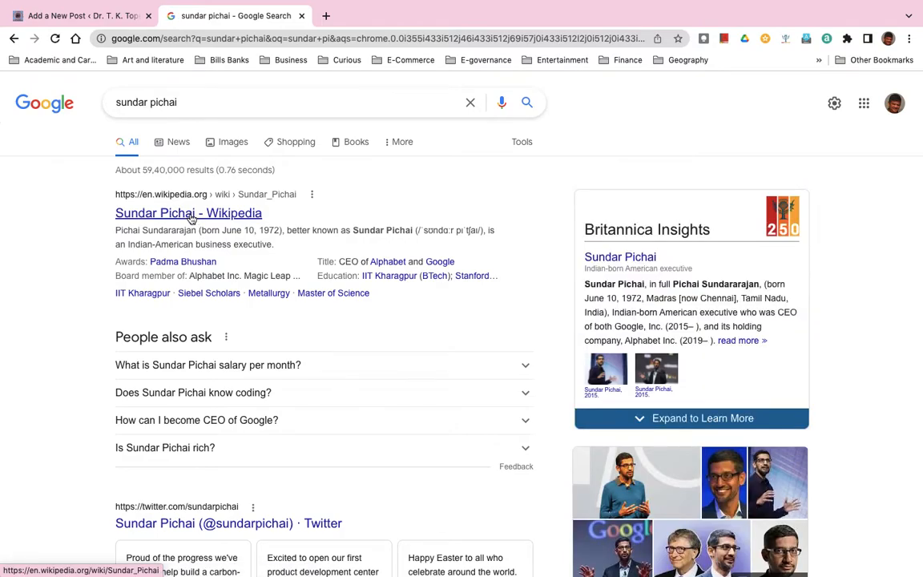
left_click(191, 215)
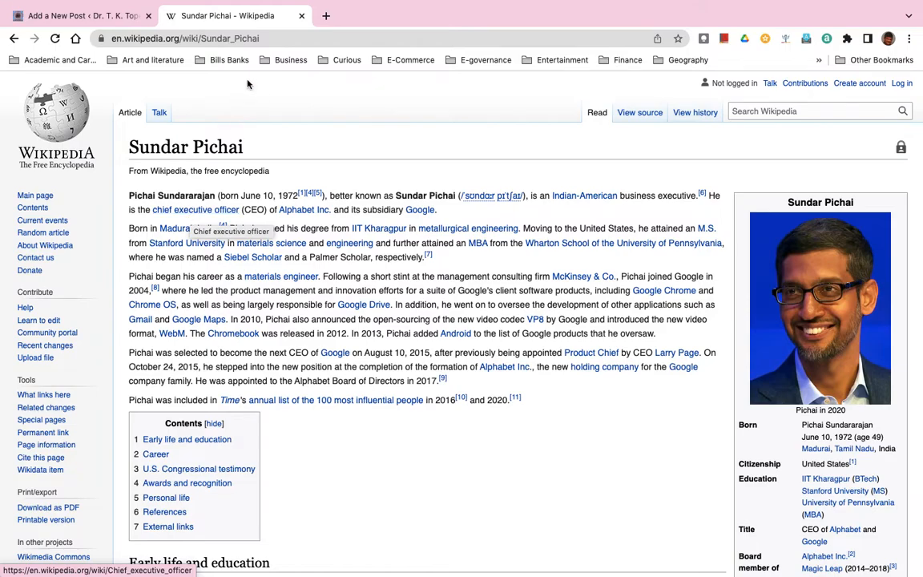
left_click(237, 38)
key("super+c")
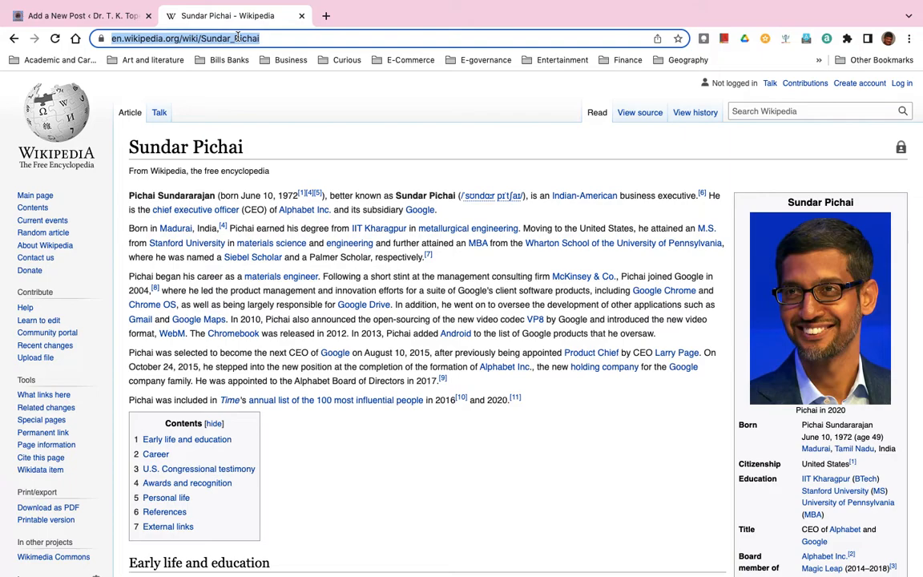
left_click(80, 14)
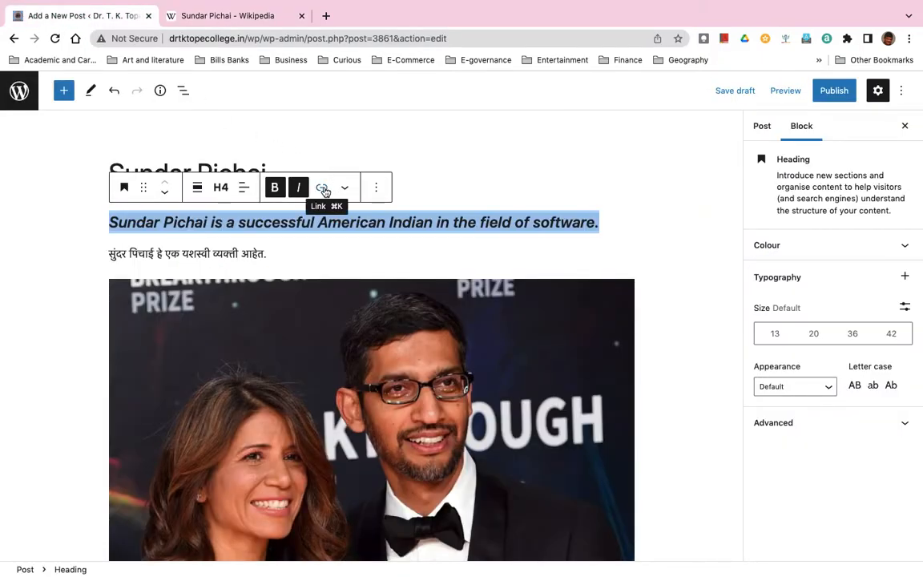
left_click(323, 189)
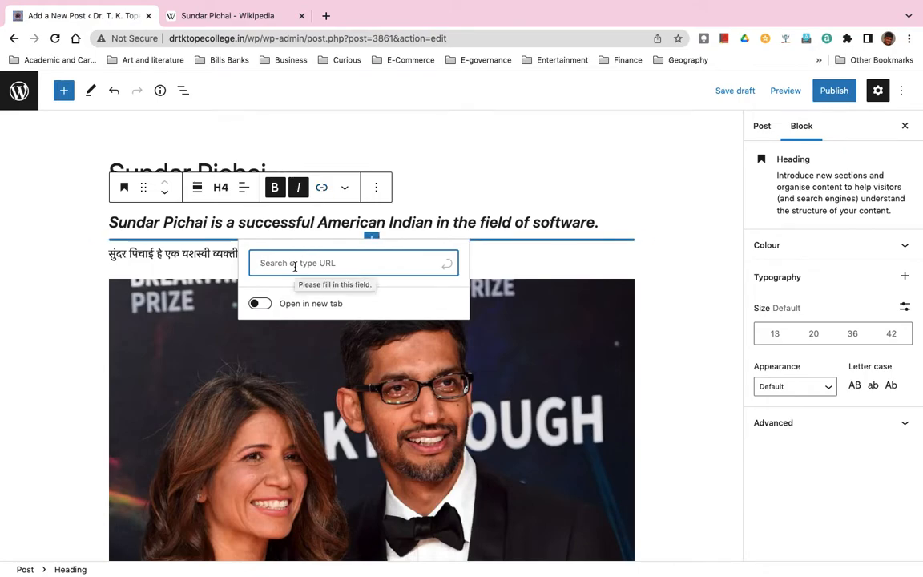
key("super+v")
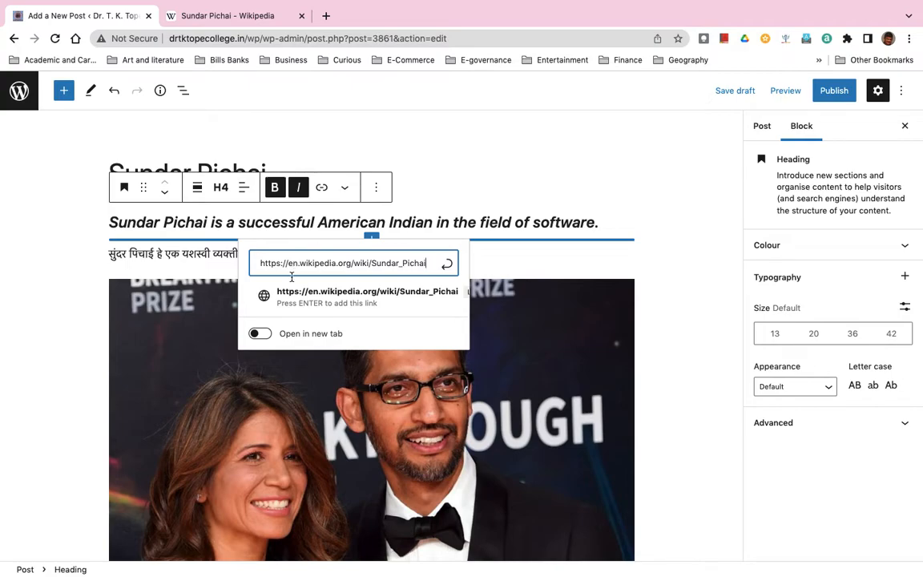
left_click(266, 336)
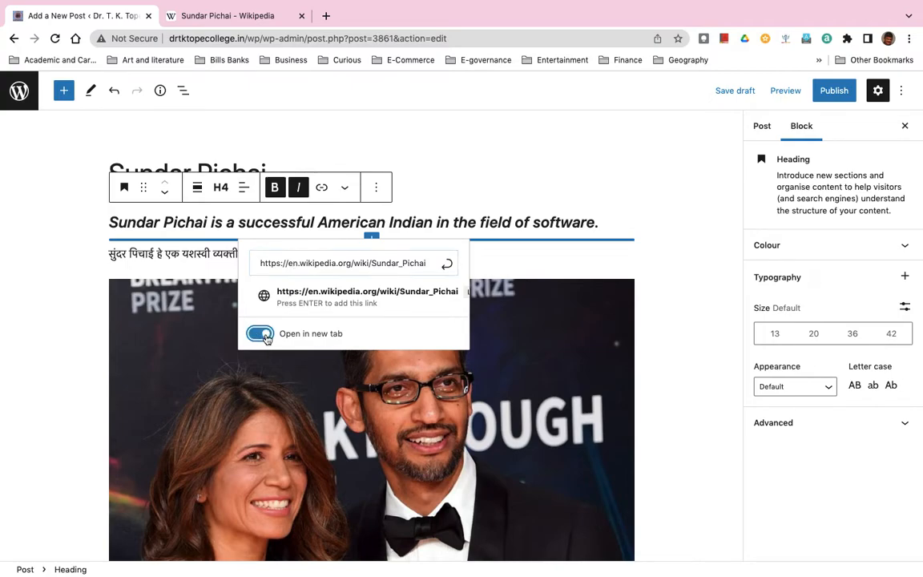
left_click(449, 266)
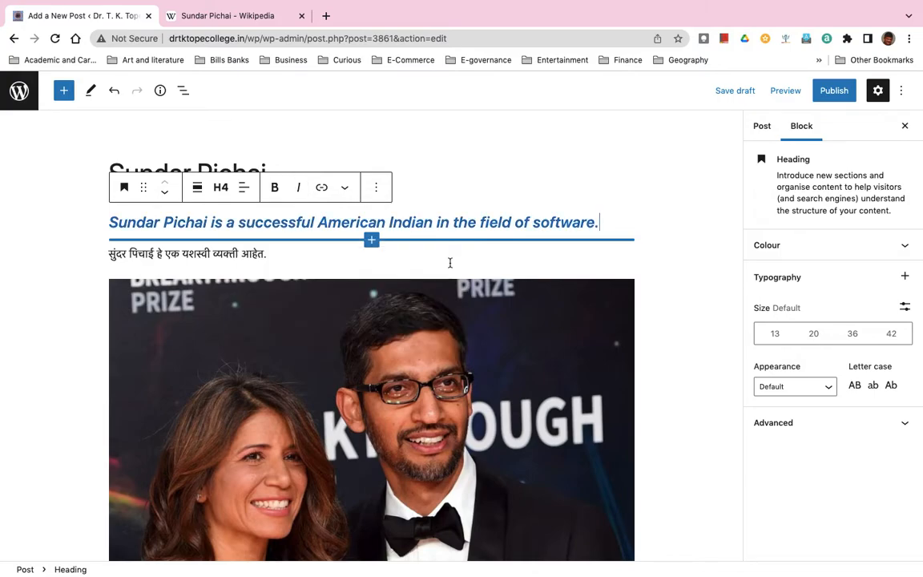
- Check the preview of the heading's Wikipedia link and deselect the heading
left_click(423, 223)
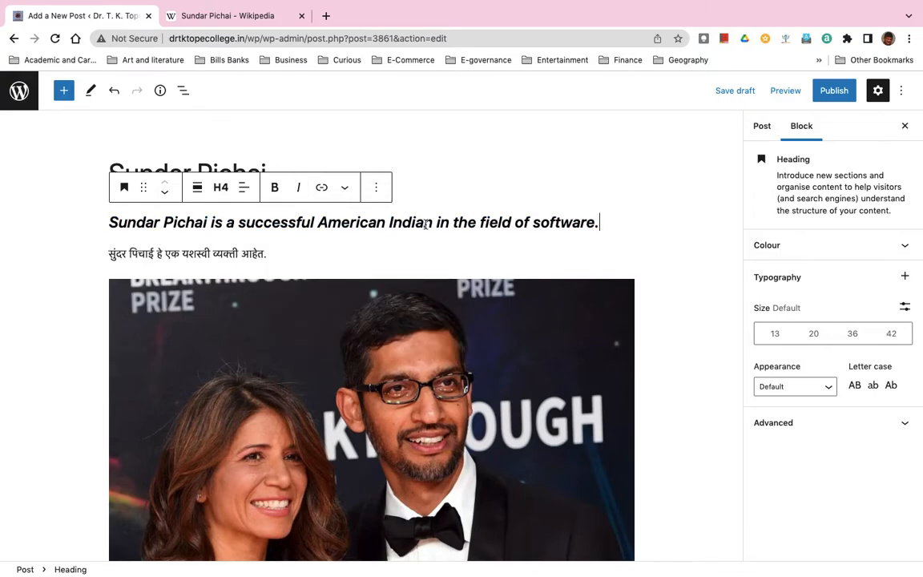
key("ctrl+a")
key("ctrl+v")
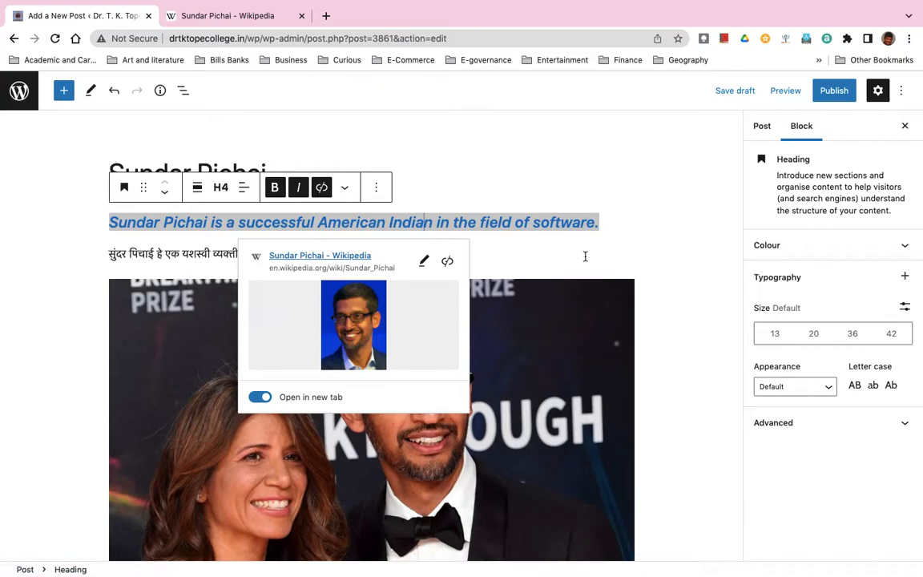
left_click(660, 232)
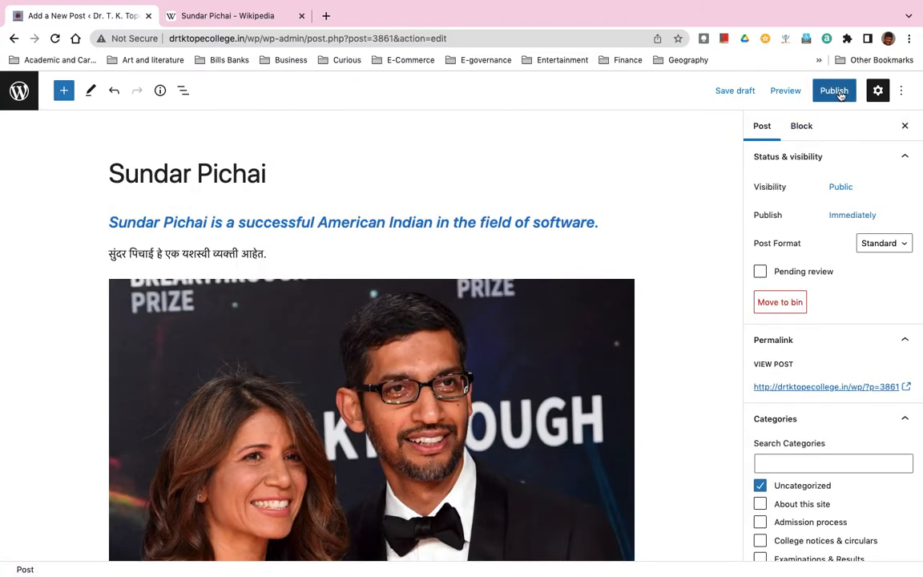
- Review the post content from start to end and publish the post publicly and immediately
scroll(719, 256, "down", 5)
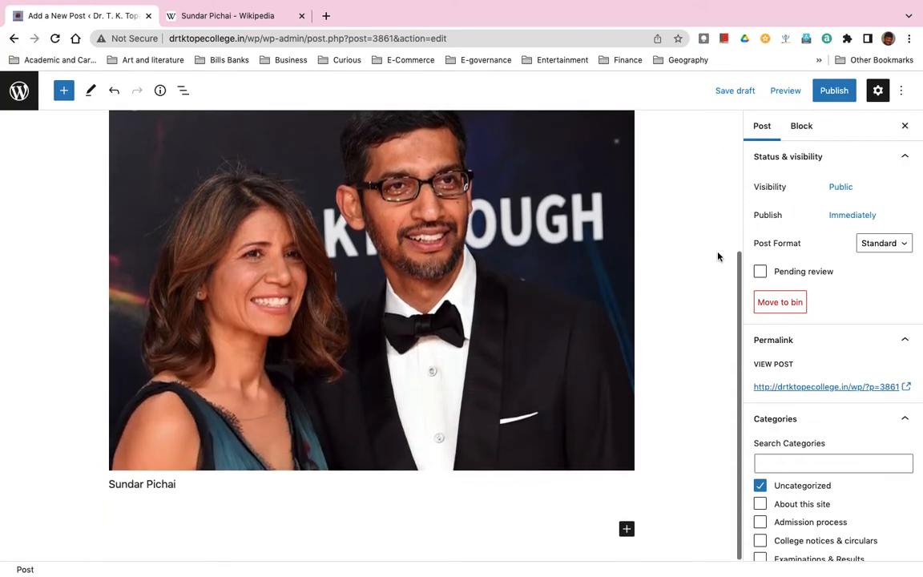
scroll(718, 256, "up", 5)
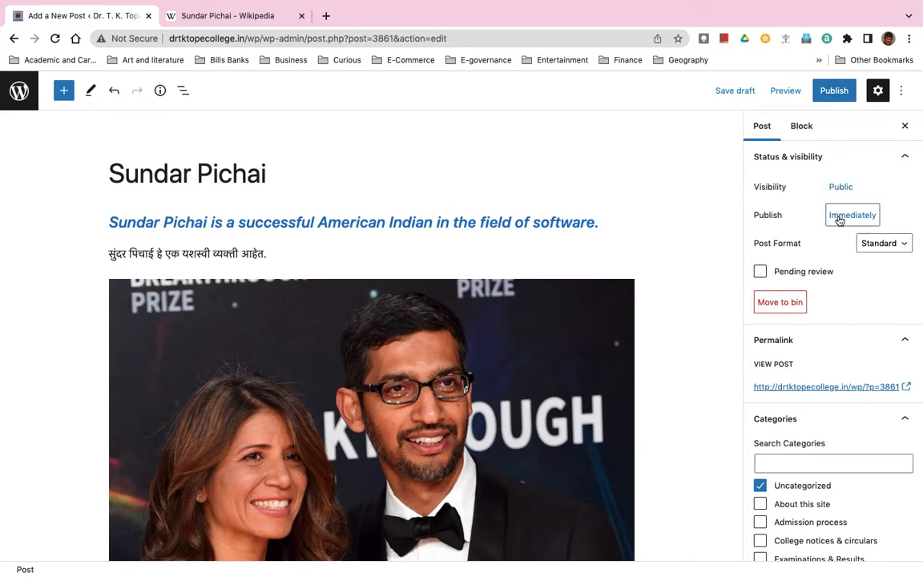
left_click(834, 93)
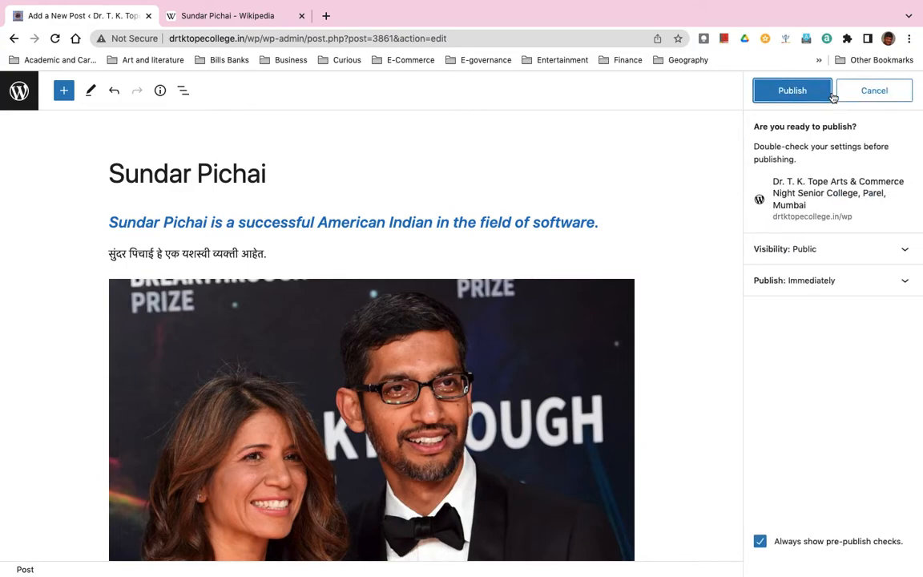
left_click(788, 93)
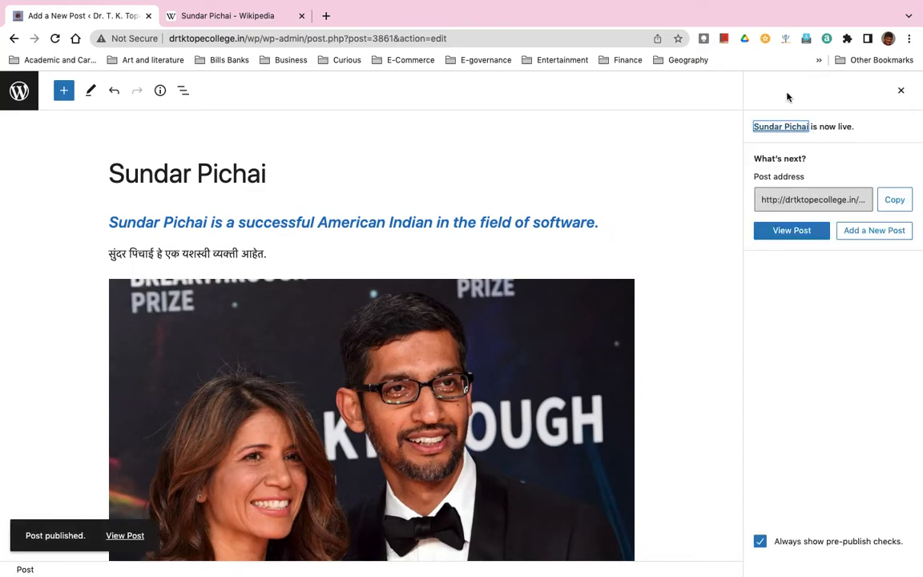
- View the published post on the site, open its author's archive page and look through the posts listed there
left_click(120, 534)
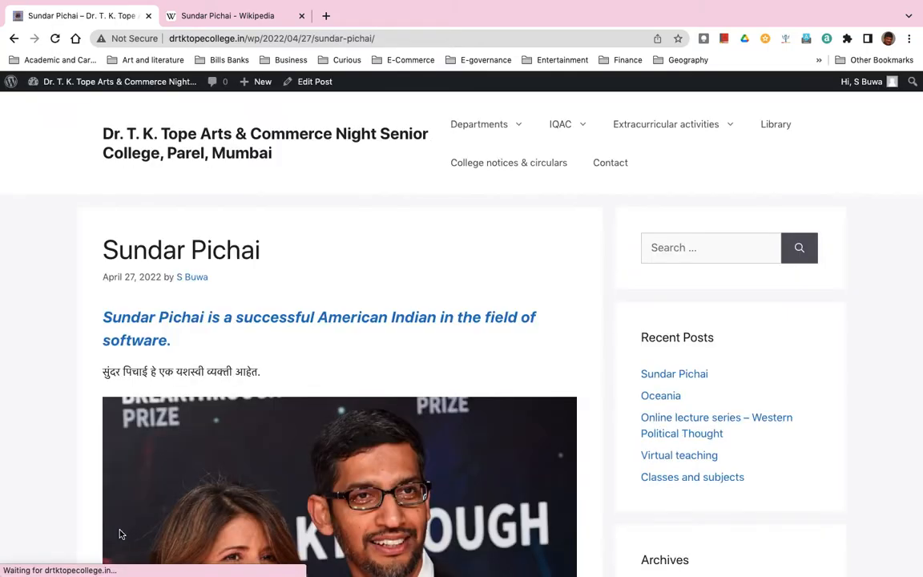
scroll(367, 363, "down", 1)
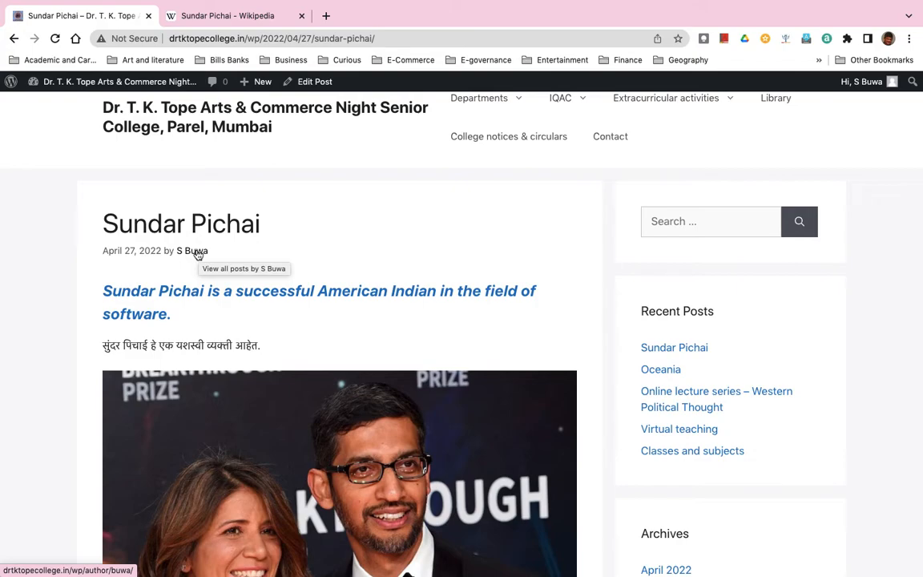
left_click(196, 252)
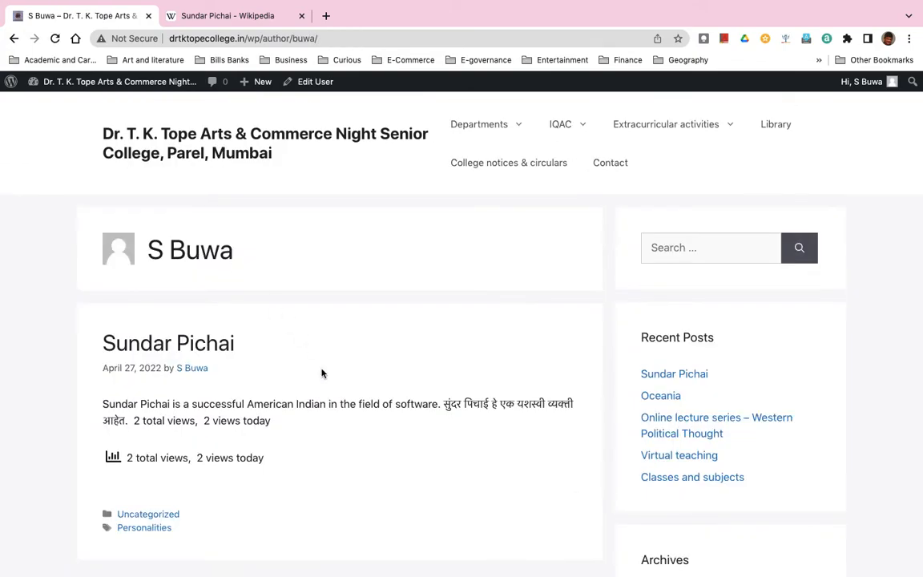
scroll(322, 373, "down", 5)
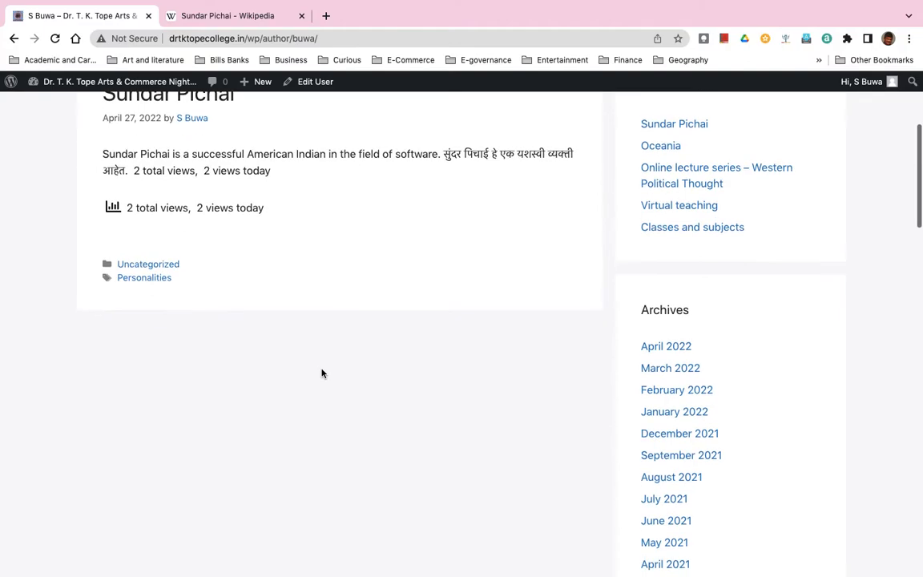
scroll(321, 373, "down", 4)
scroll(321, 373, "up", 5)
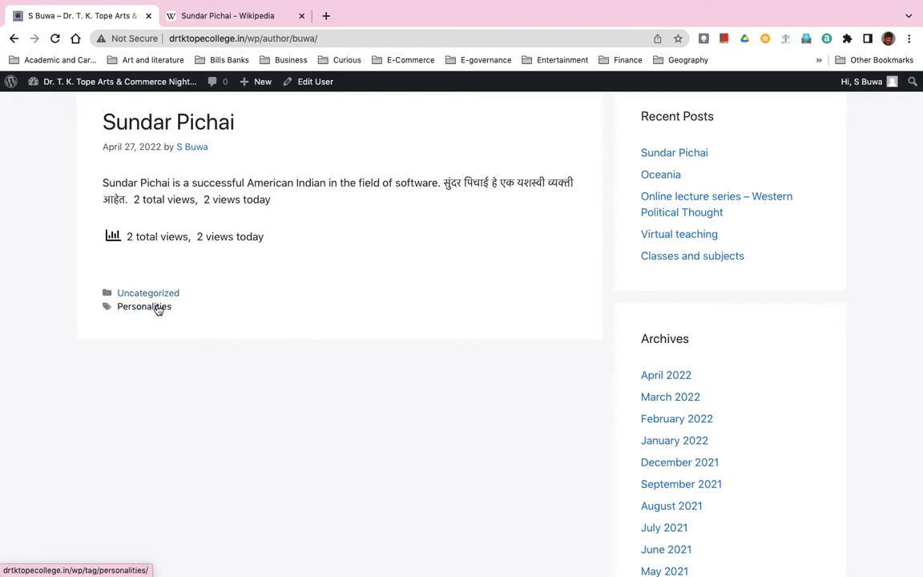
- Open the Personalities tag archive and look through the posts that share the tag
left_click(157, 309)
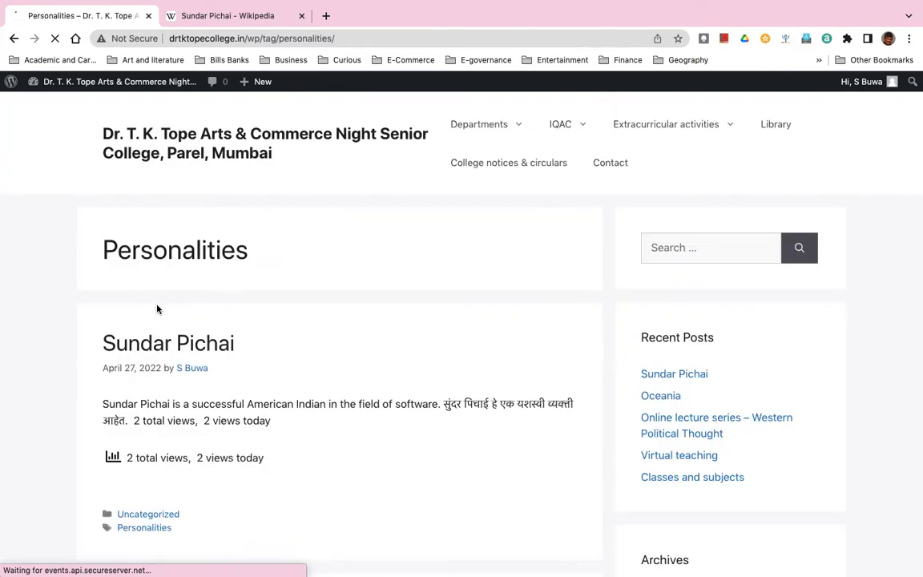
scroll(300, 401, "down", 8)
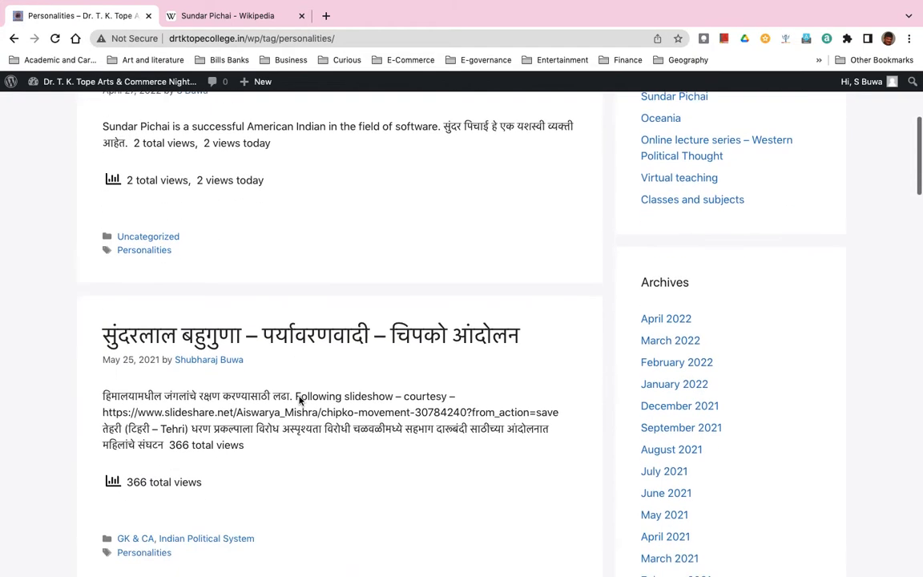
scroll(300, 401, "down", 14)
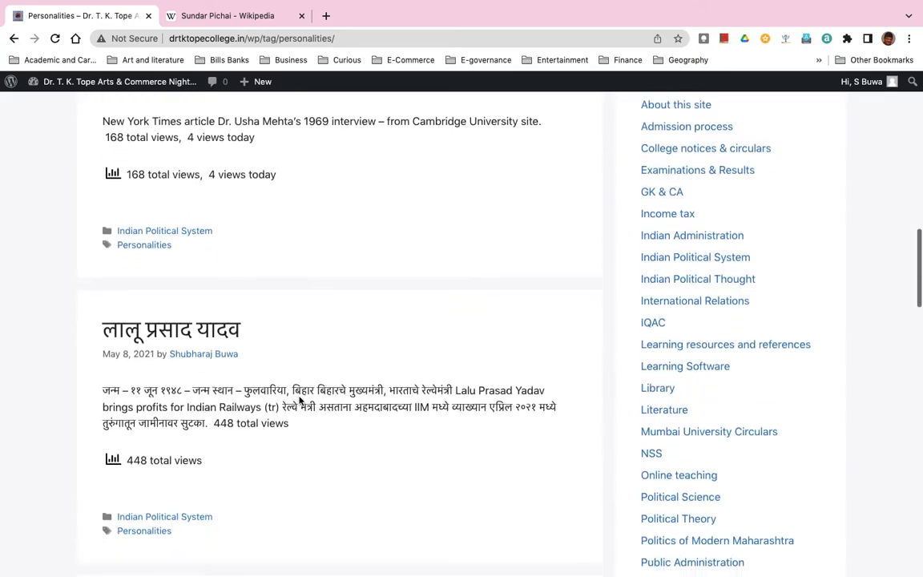
- Look through the remaining posts on the first page of the Personalities tag archive and continue through its second page
scroll(300, 400, "down", 15)
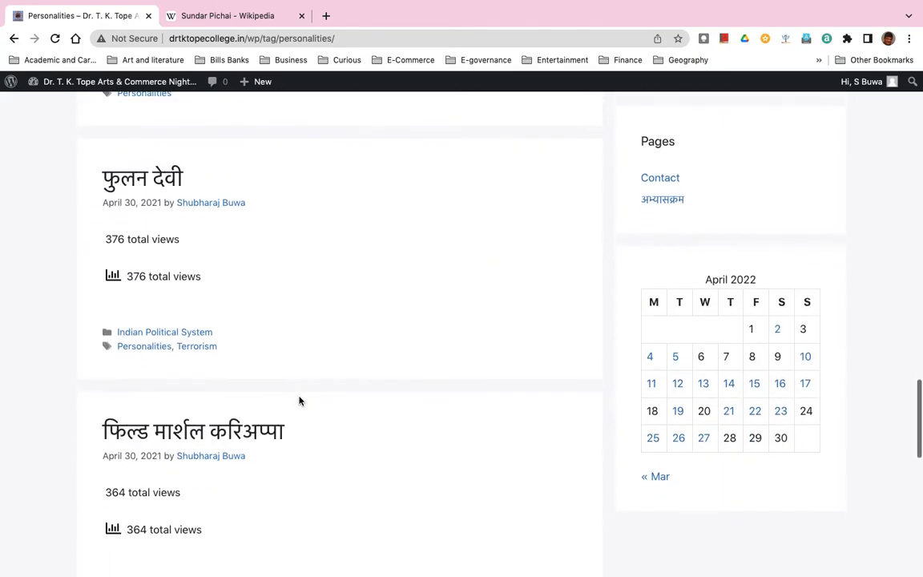
scroll(300, 401, "down", 5)
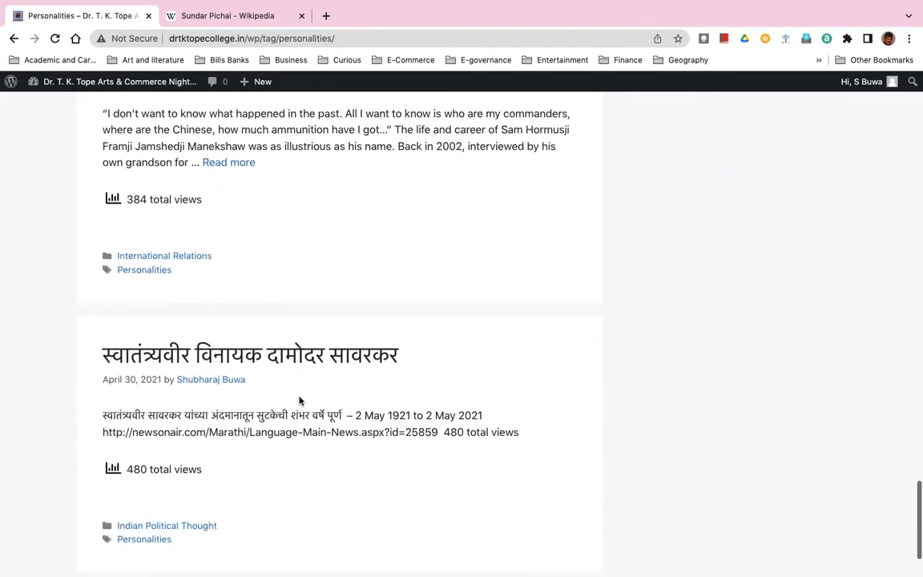
scroll(300, 401, "up", 5)
scroll(300, 401, "down", 5)
left_click(145, 504)
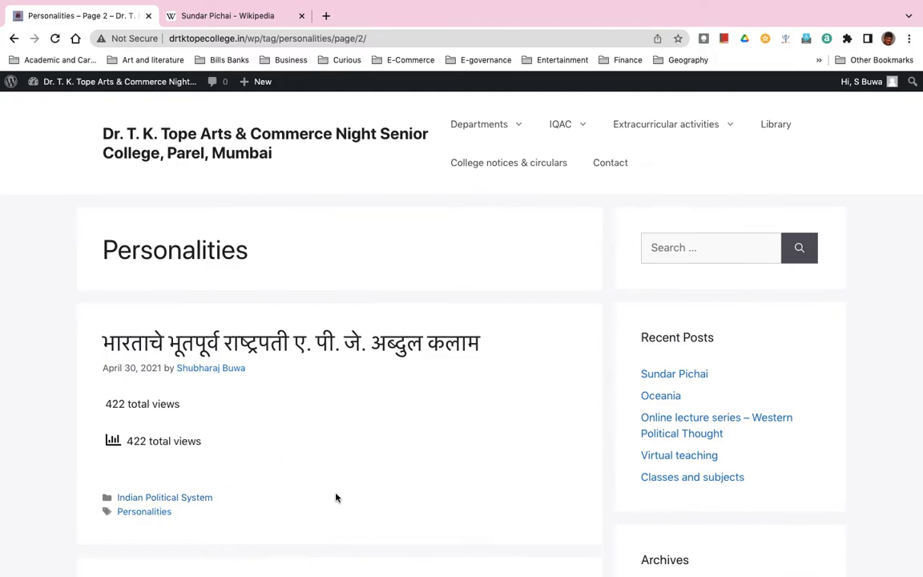
scroll(336, 498, "down", 1)
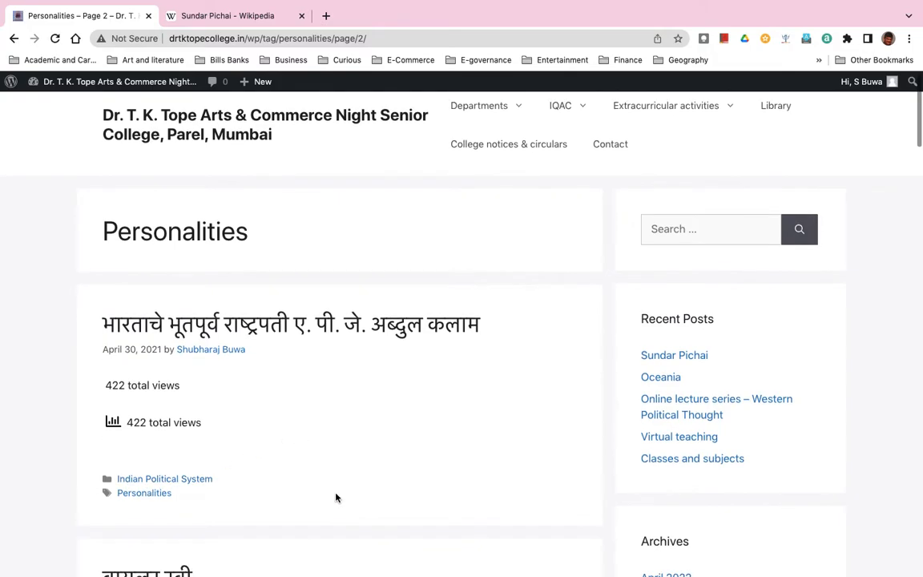
scroll(336, 498, "down", 10)
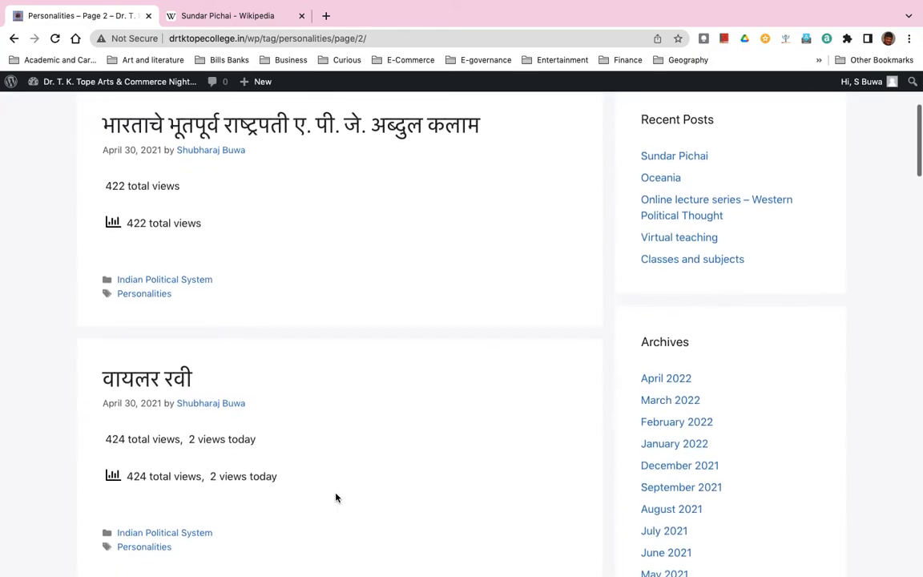
scroll(336, 497, "down", 6)
scroll(337, 498, "down", 6)
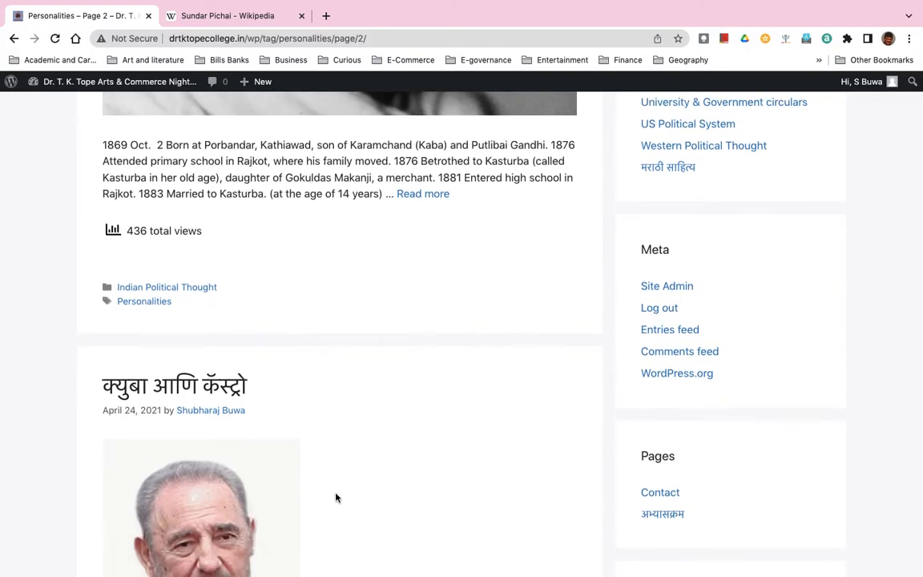
- View the Indian Political Thought category archive and the Gopal Ganesh Agarkar tag archive of its newest post
left_click(184, 292)
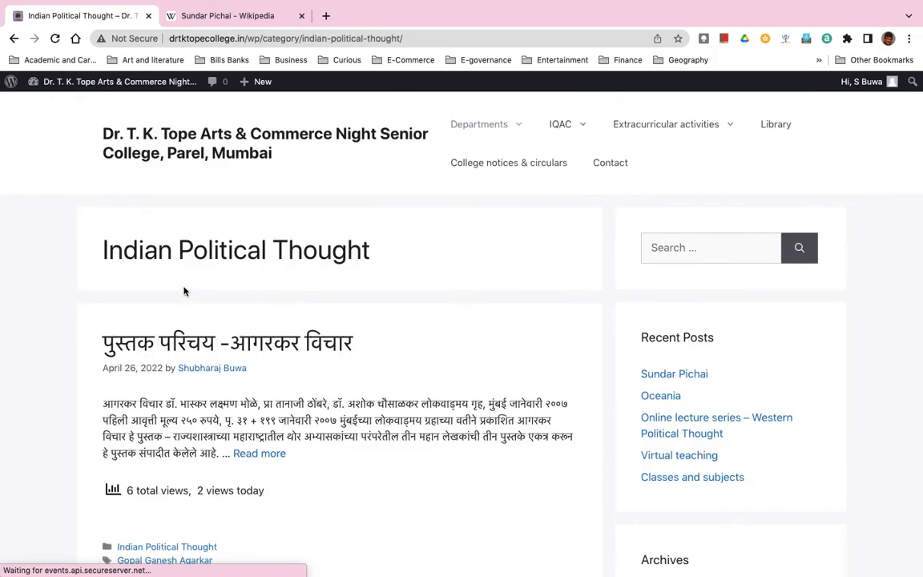
left_click(161, 562)
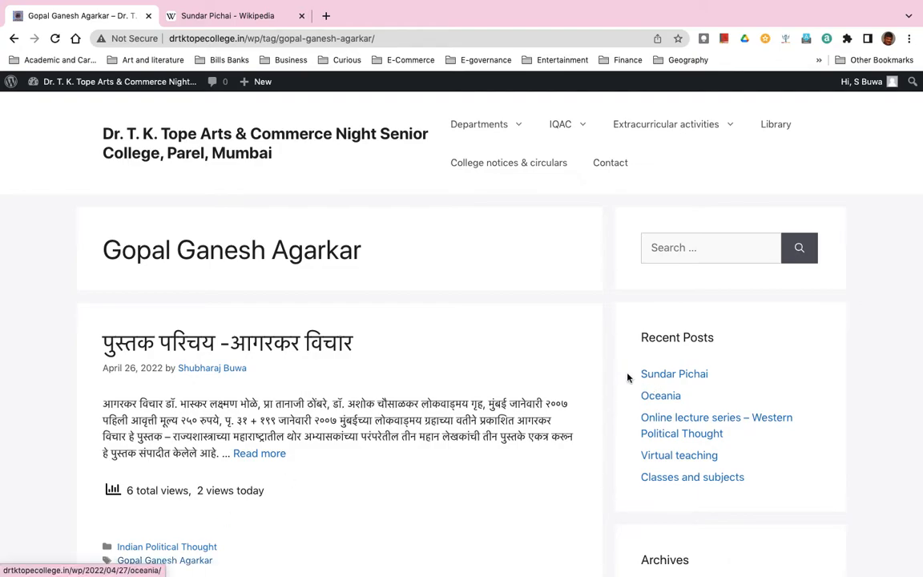
- Return to the published Sundar Pichai post, review it down to its category and tag, and open it for editing
left_click(657, 375)
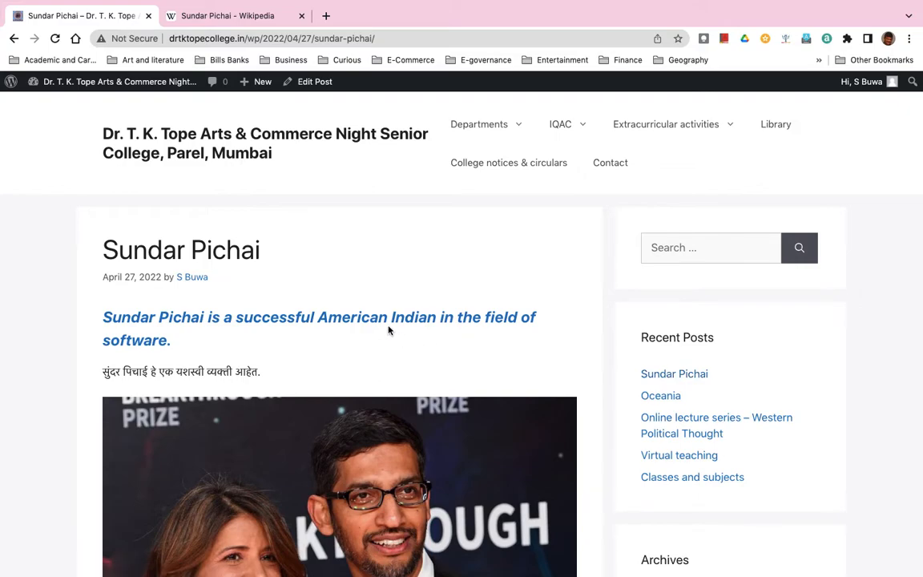
scroll(386, 333, "down", 5)
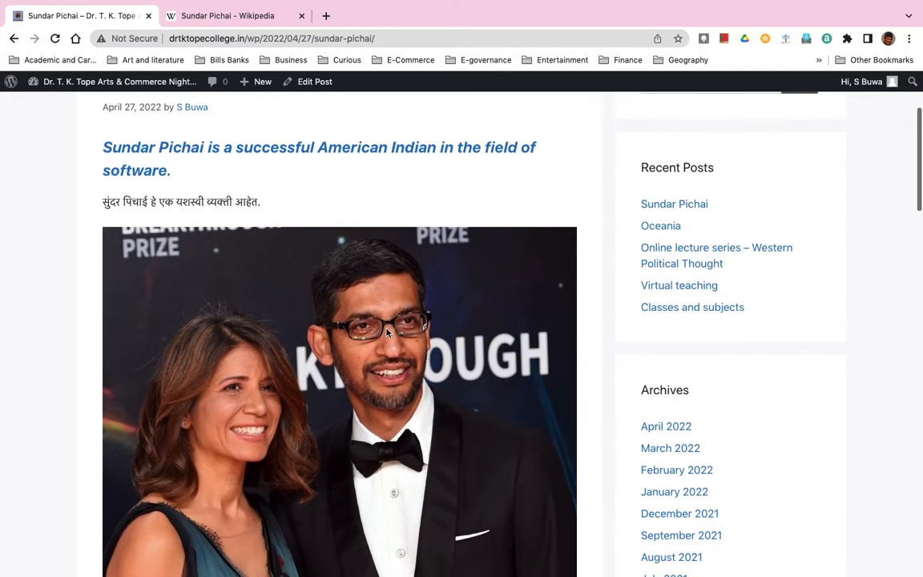
scroll(386, 333, "down", 2)
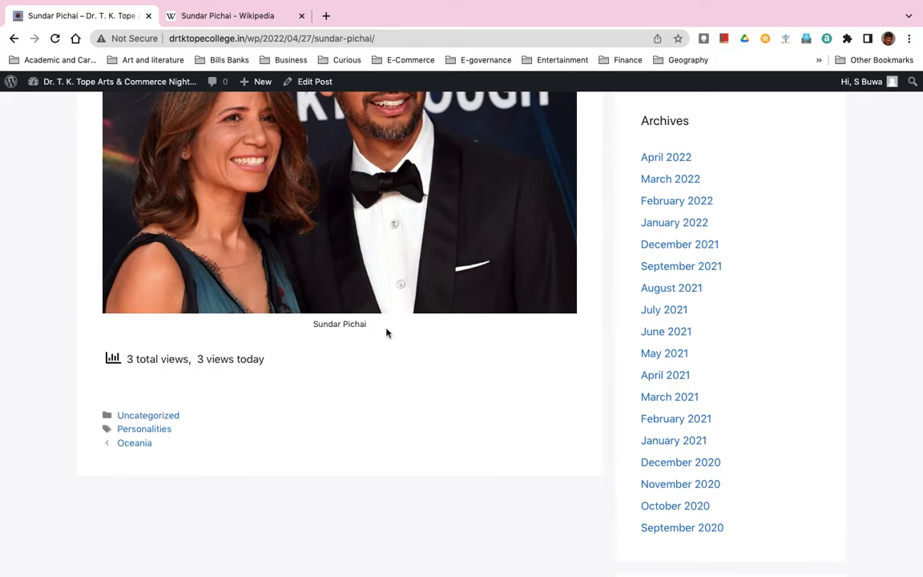
left_click(312, 81)
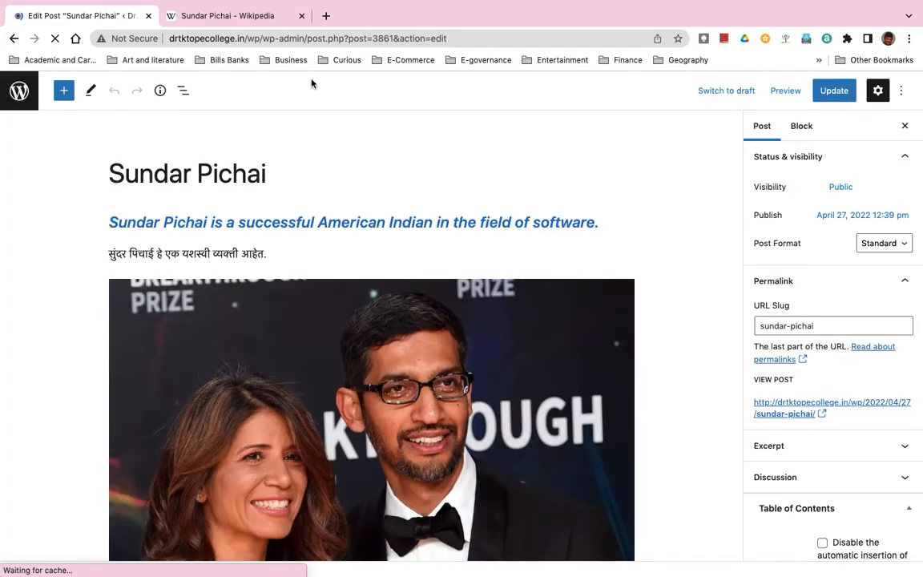
scroll(400, 270, "down", 5)
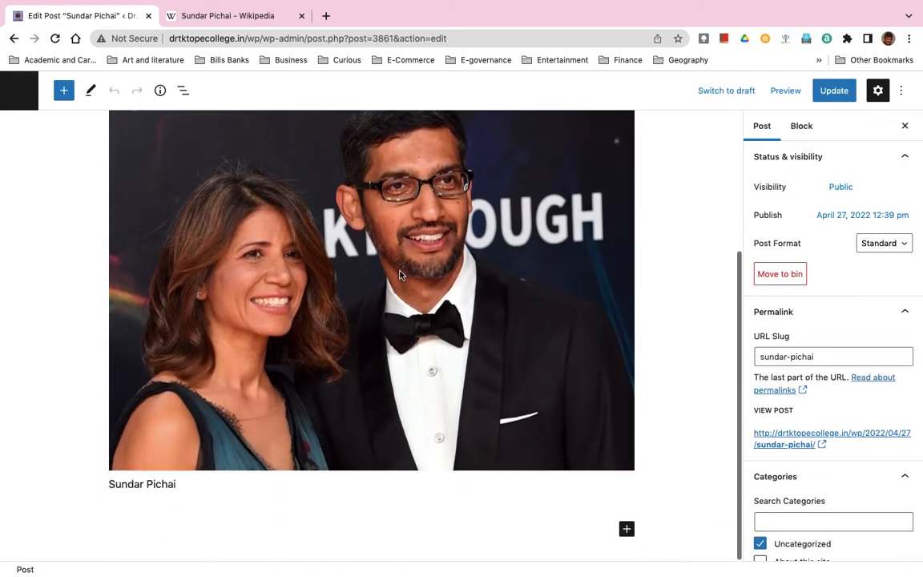
left_click(628, 530)
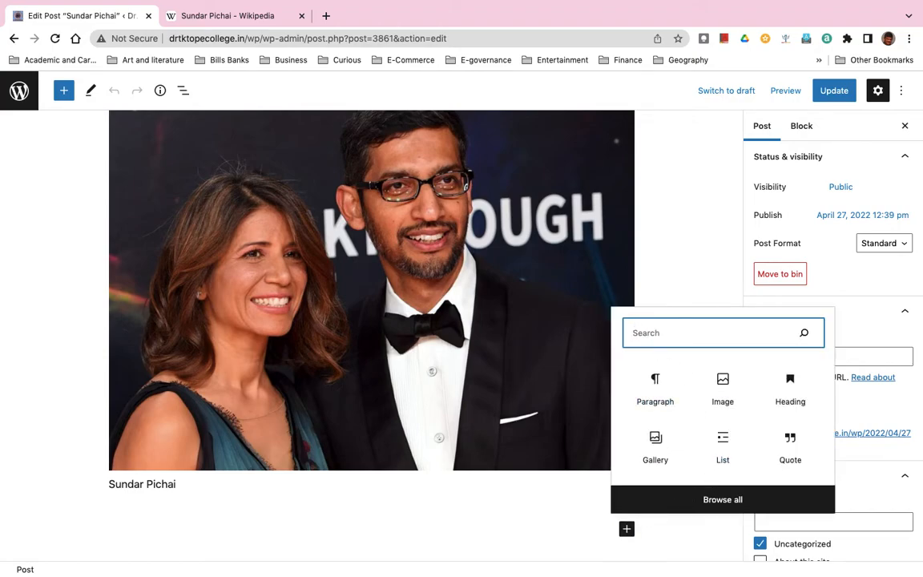
type("y")
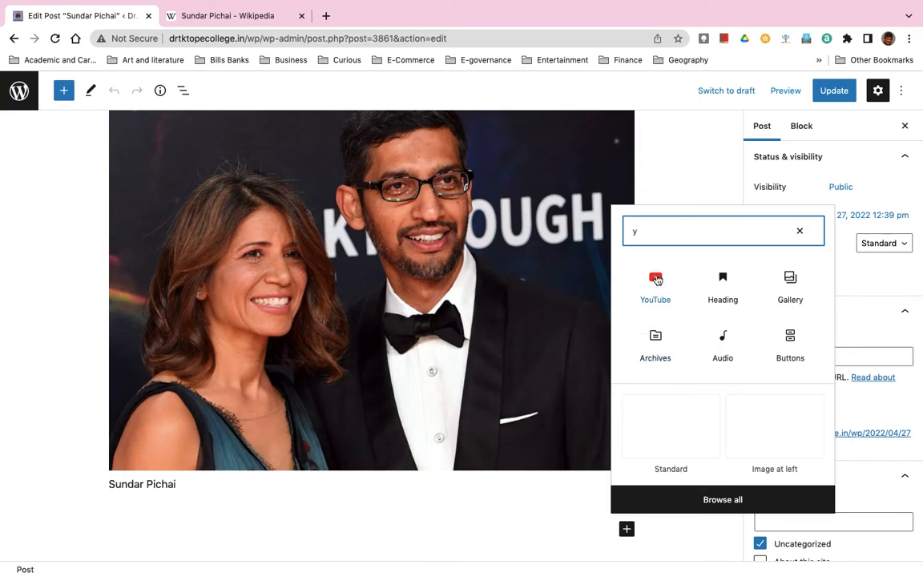
key("Return")
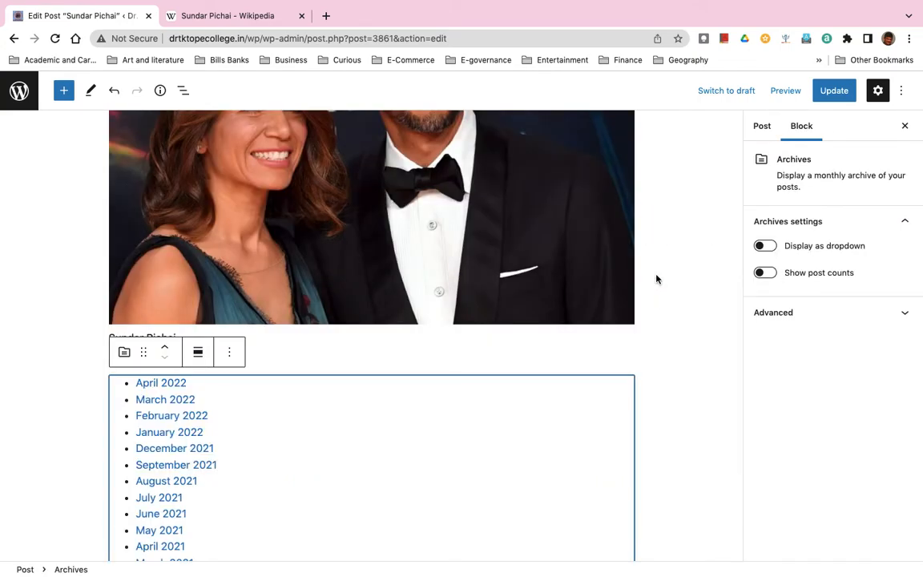
scroll(542, 471, "down", 3)
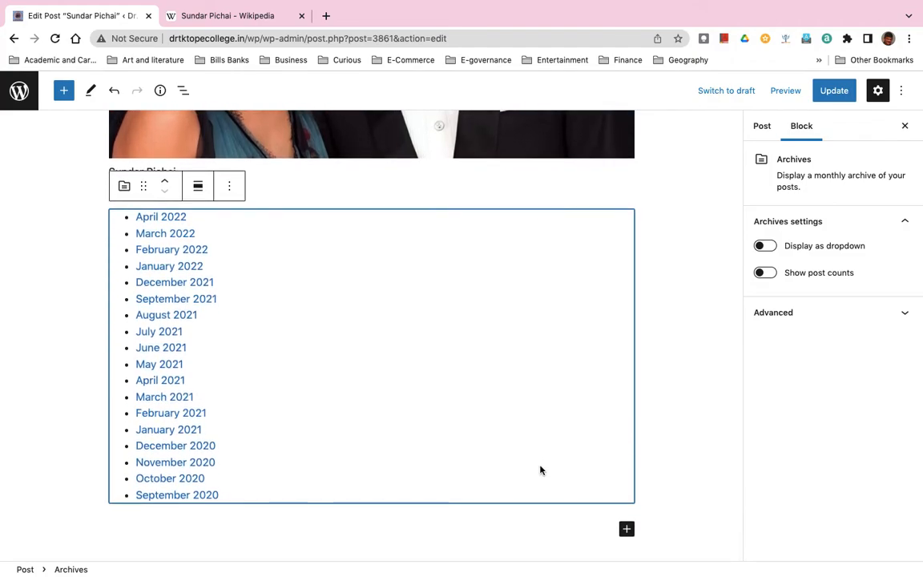
left_click(228, 188)
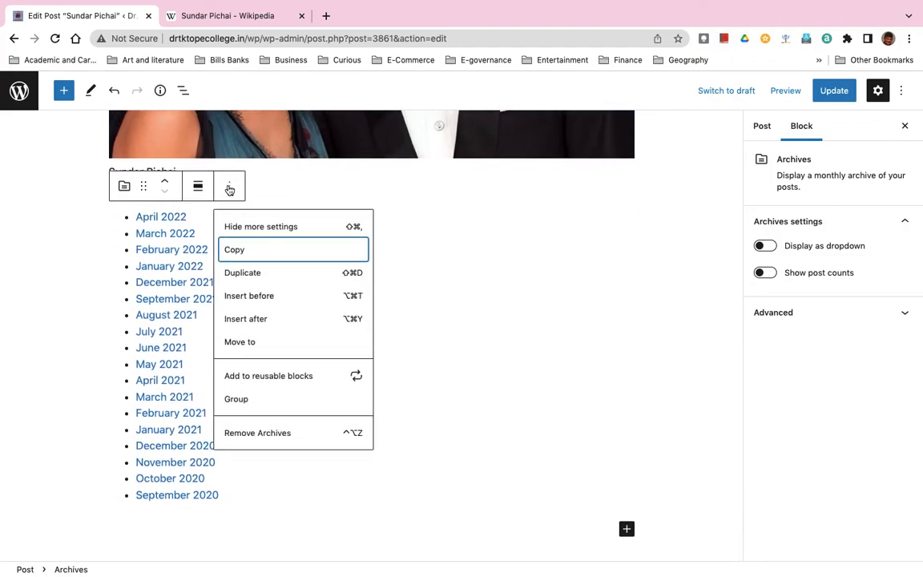
left_click(270, 438)
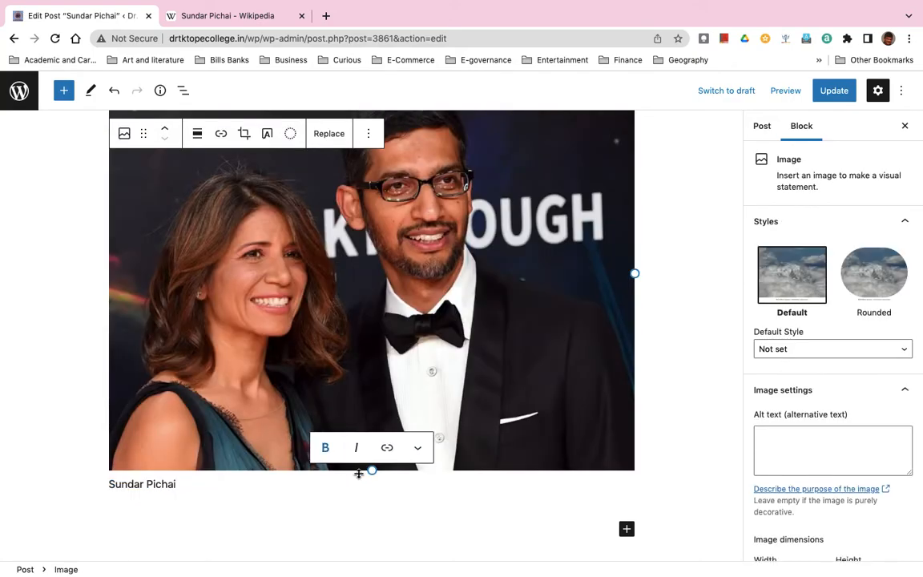
- Open youtube.com in a new browser tab and search for "sundar pichai"
left_click(627, 529)
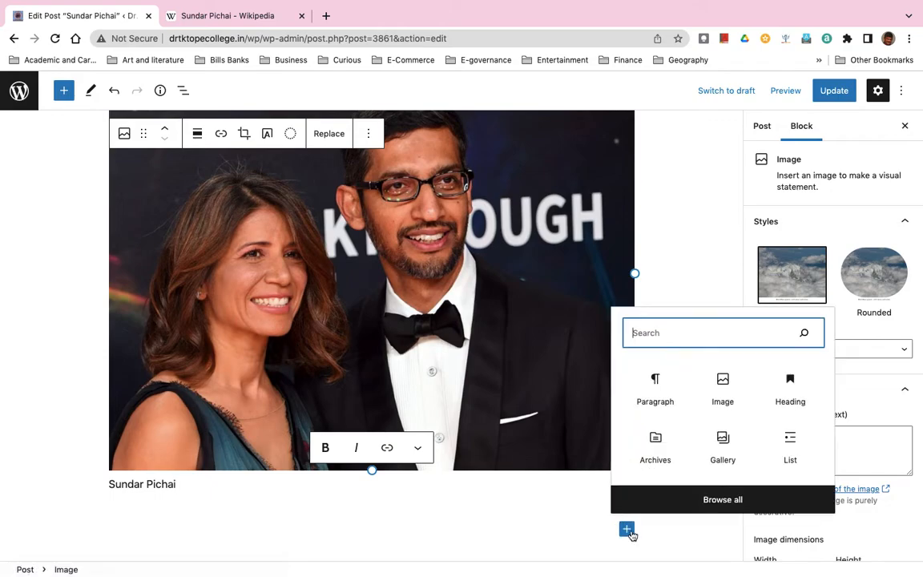
left_click(327, 17)
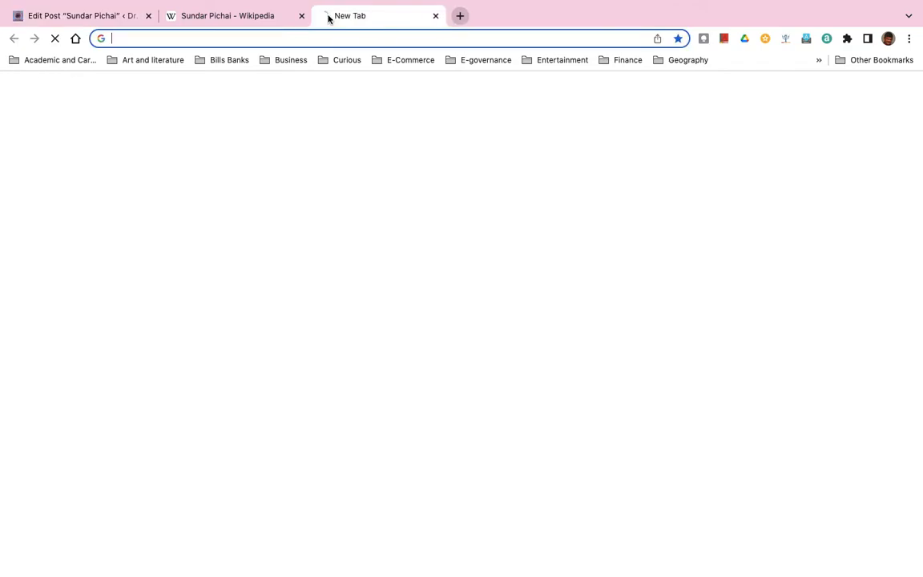
type("youtube.com")
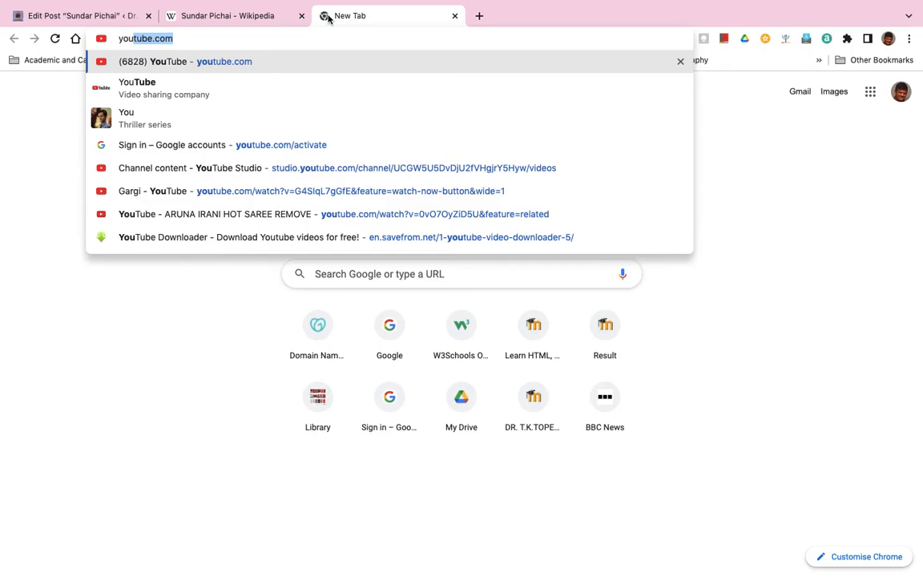
key("Return")
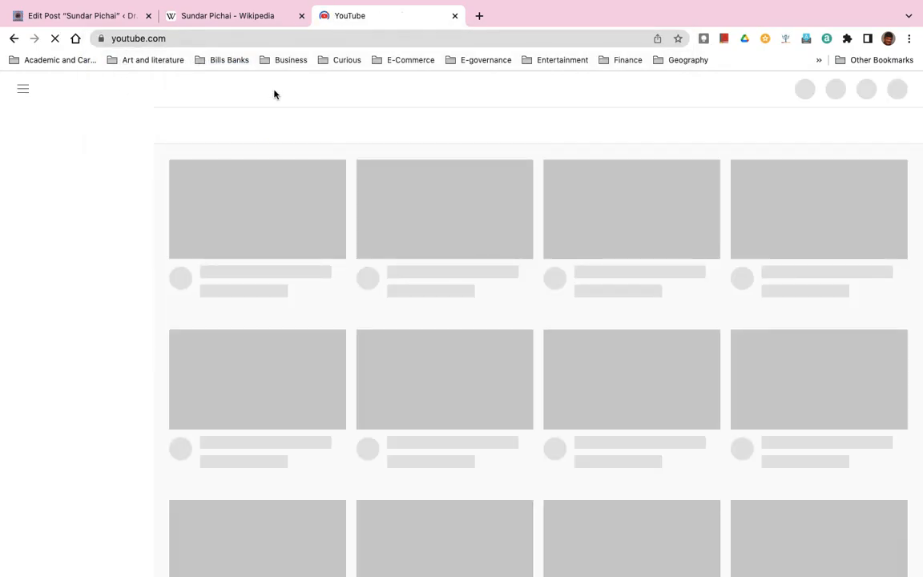
left_click(276, 88)
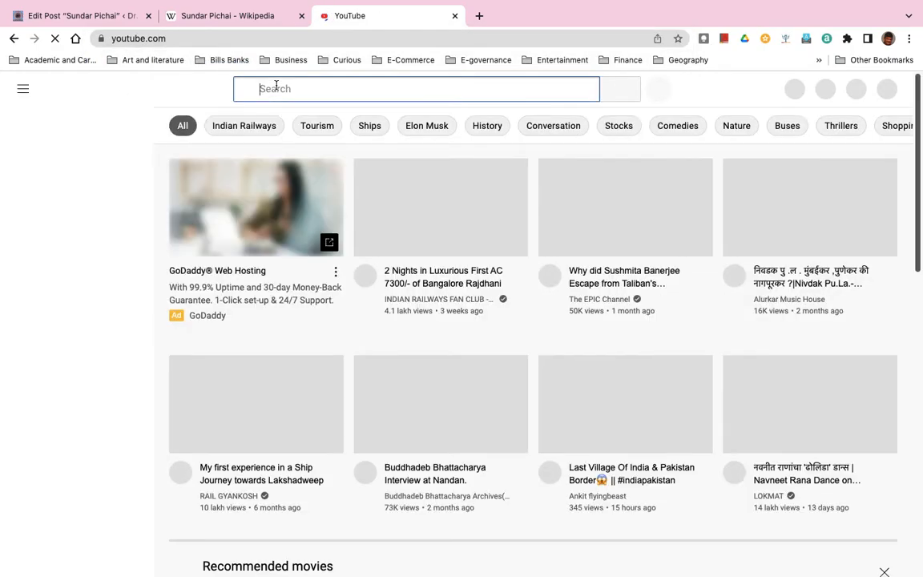
type("sundar pi")
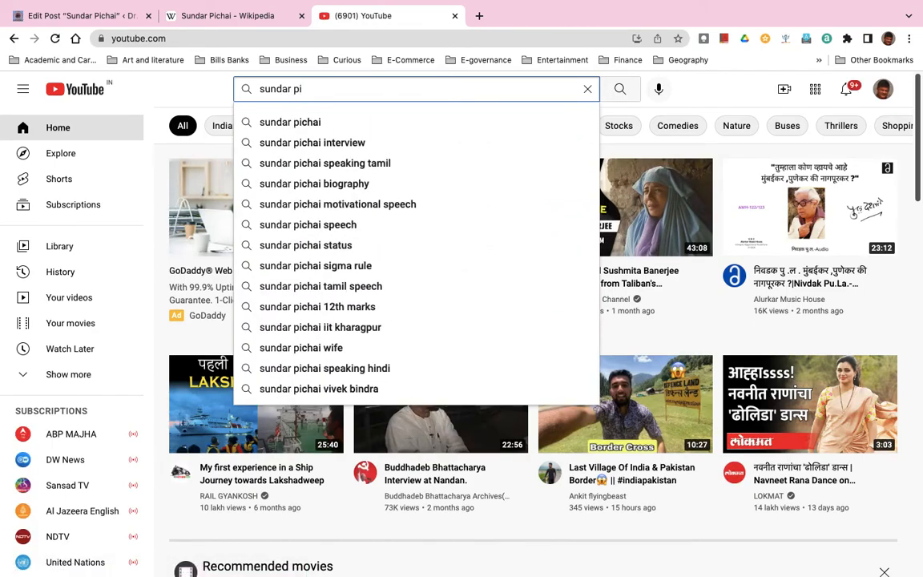
left_click(291, 123)
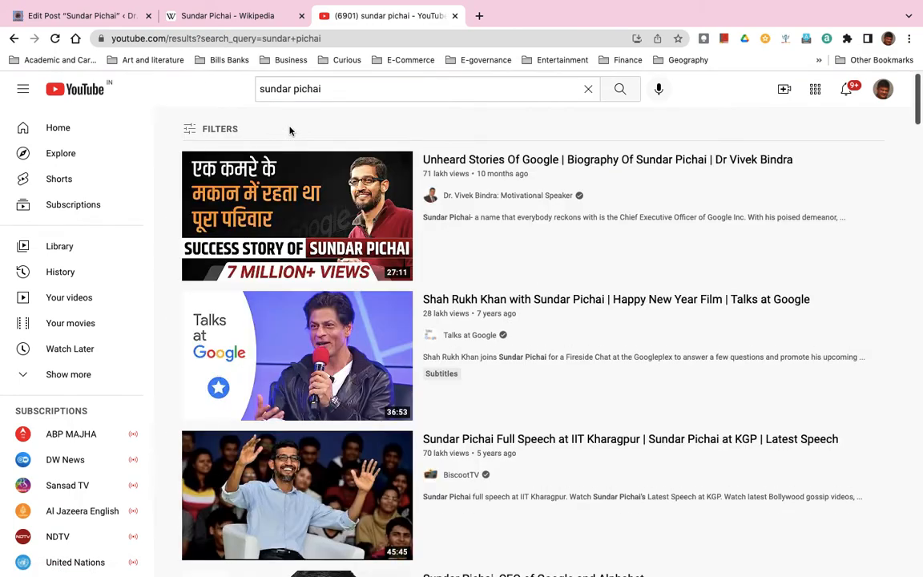
- Browse the results, open the video "Sundar Pichai Full Speech at IIT Kharagpur" and skip its advertisement
mouse_move(598, 210)
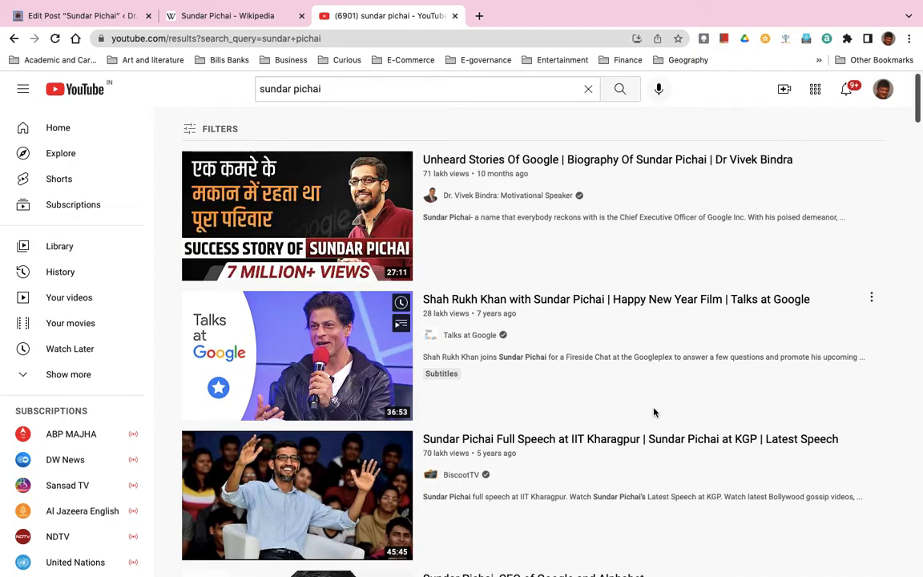
scroll(630, 461, "down", 3)
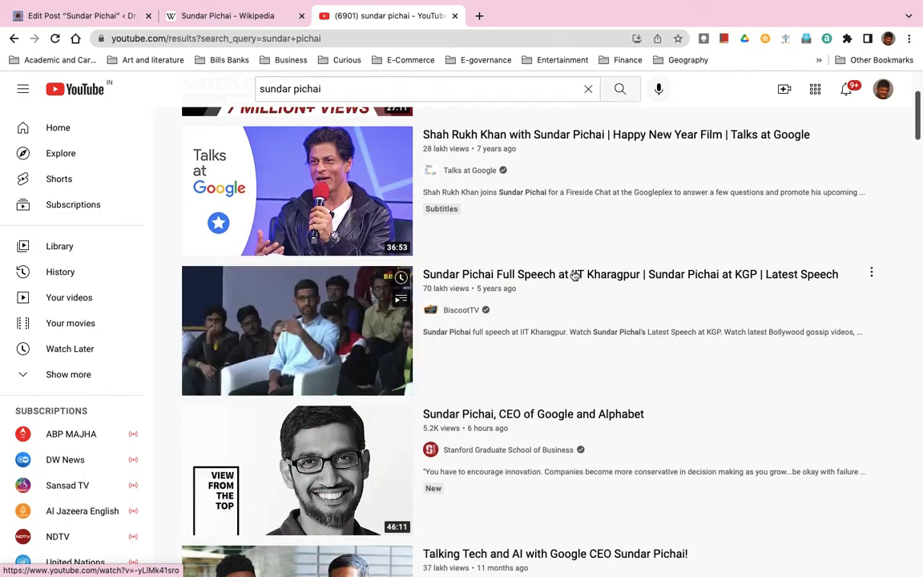
left_click(575, 275)
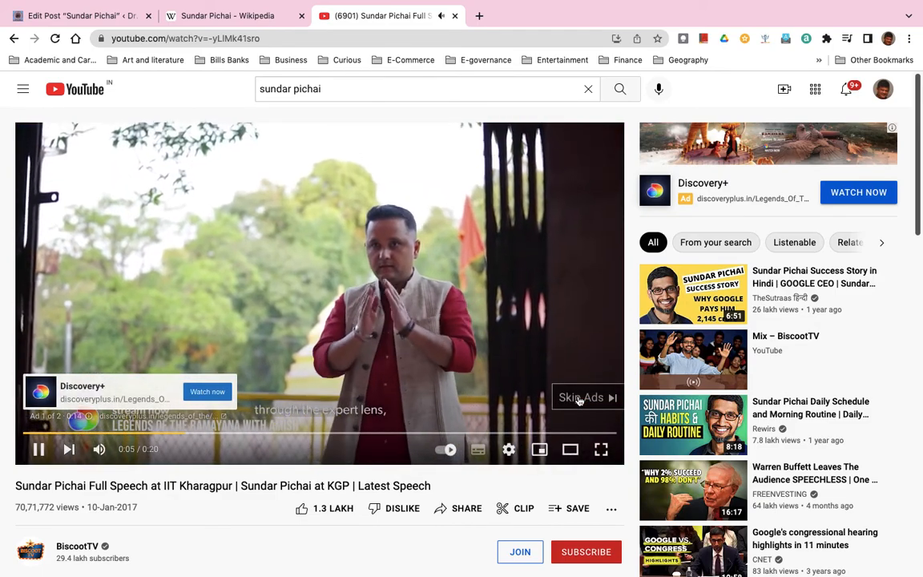
left_click(581, 397)
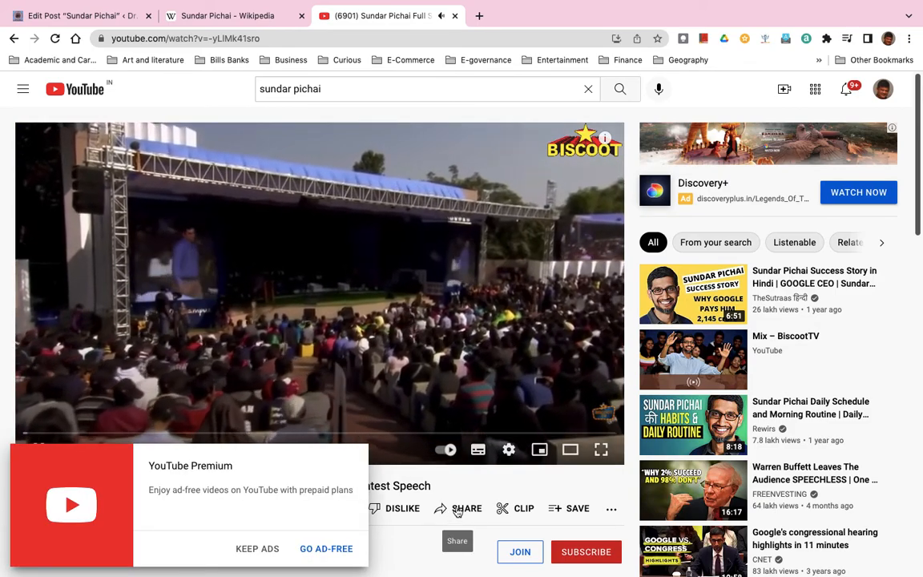
- Copy the video's share link, close the sharing dialog and pause the video
left_click(458, 511)
left_click(583, 396)
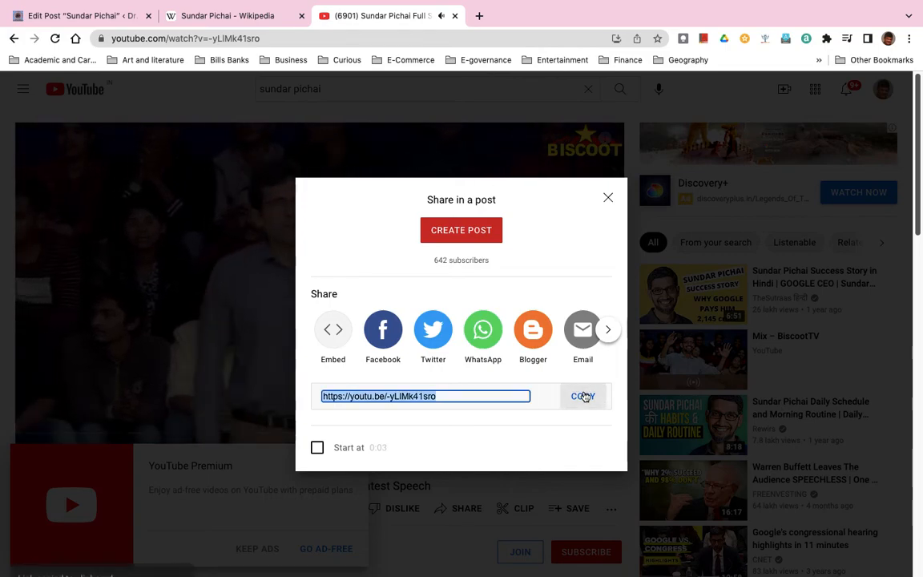
left_click(608, 197)
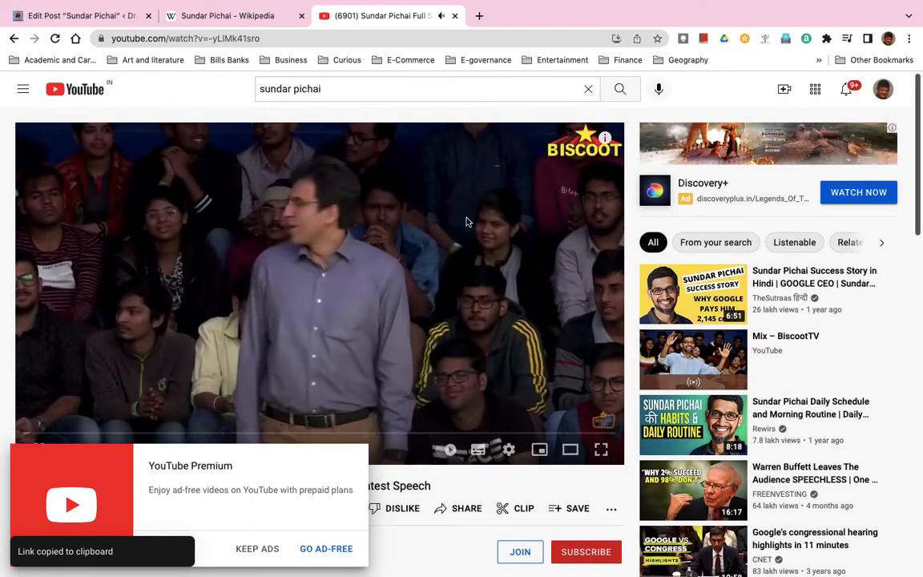
left_click(405, 245)
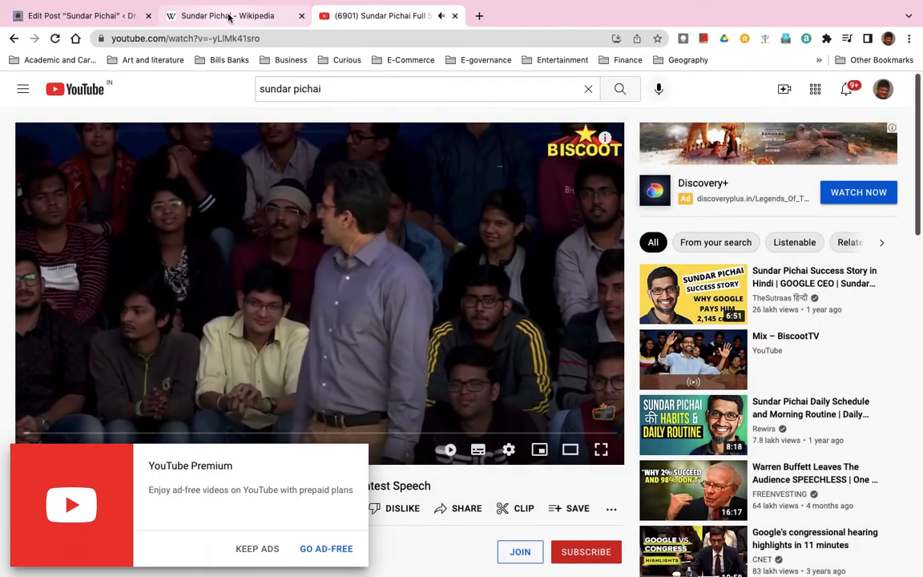
- Return to the post editor, embed the copied YouTube video link below the Sundar Pichai image, and update the post
left_click(116, 16)
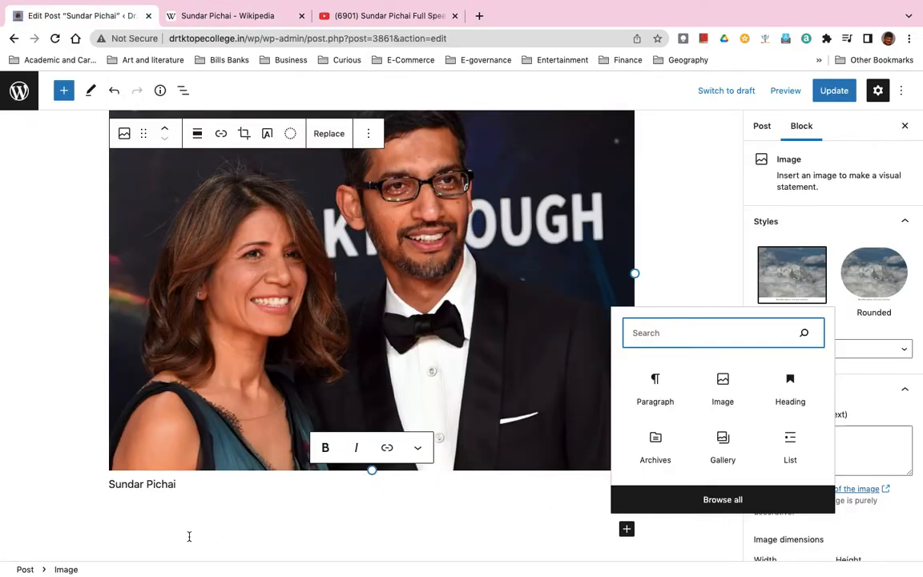
left_click(130, 532)
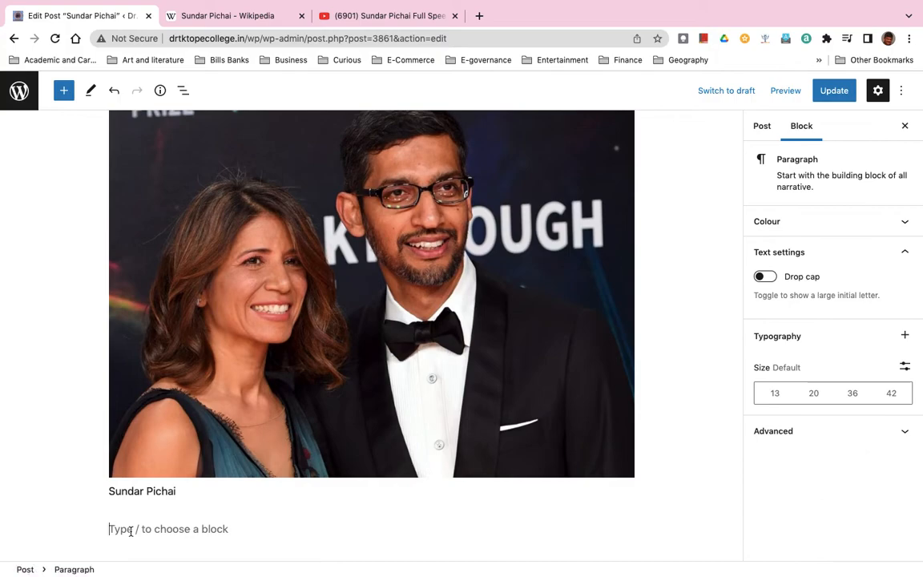
key("ctrl+v")
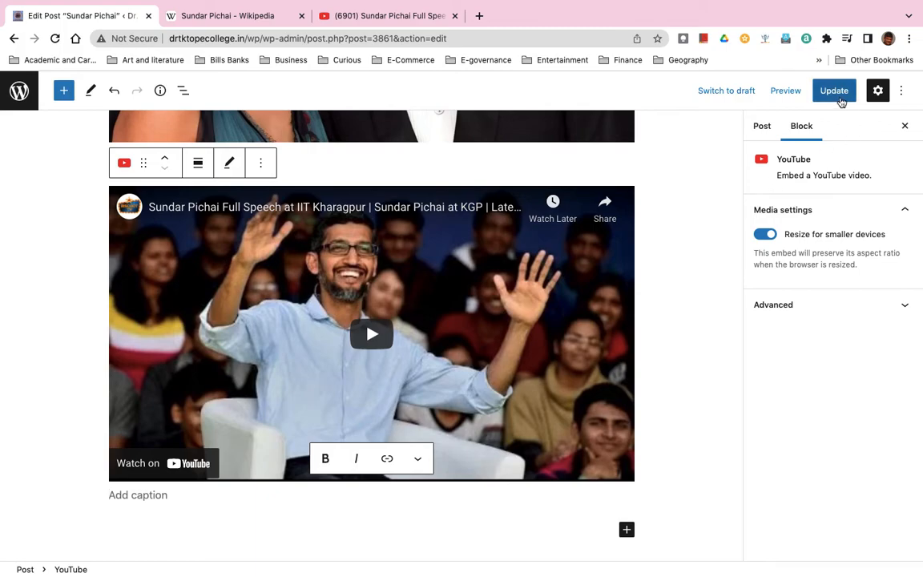
left_click(835, 90)
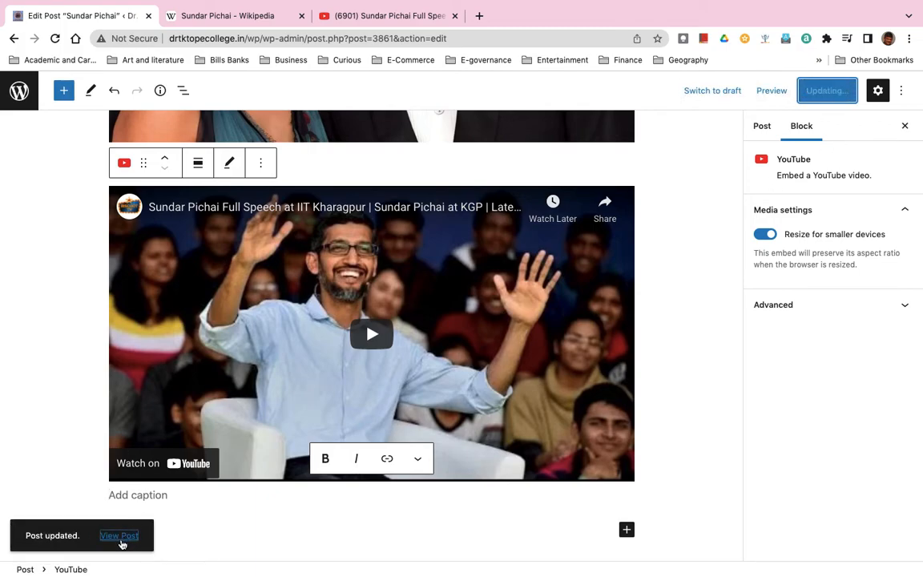
- View the updated post on the site, play the embedded YouTube video briefly and pause it
left_click(120, 537)
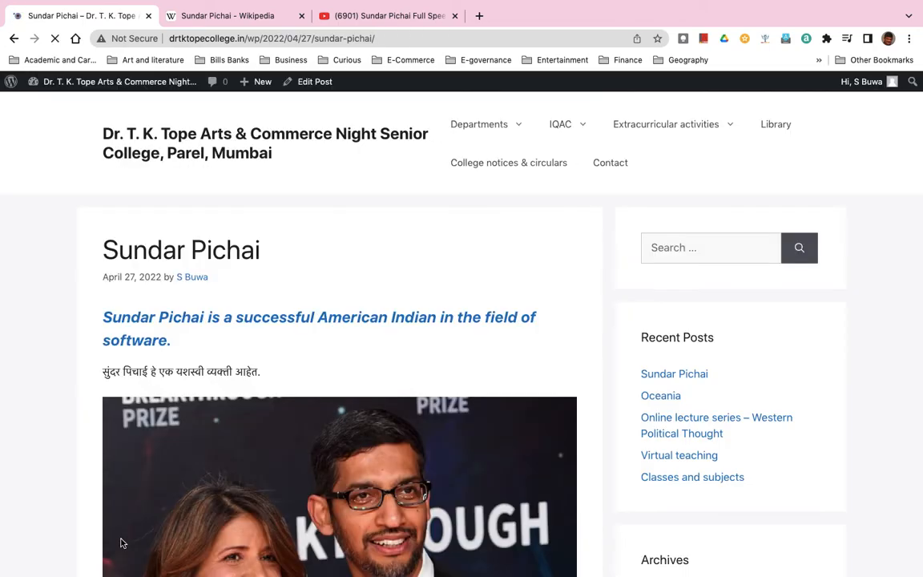
scroll(347, 385, "down", 10)
scroll(347, 385, "down", 1)
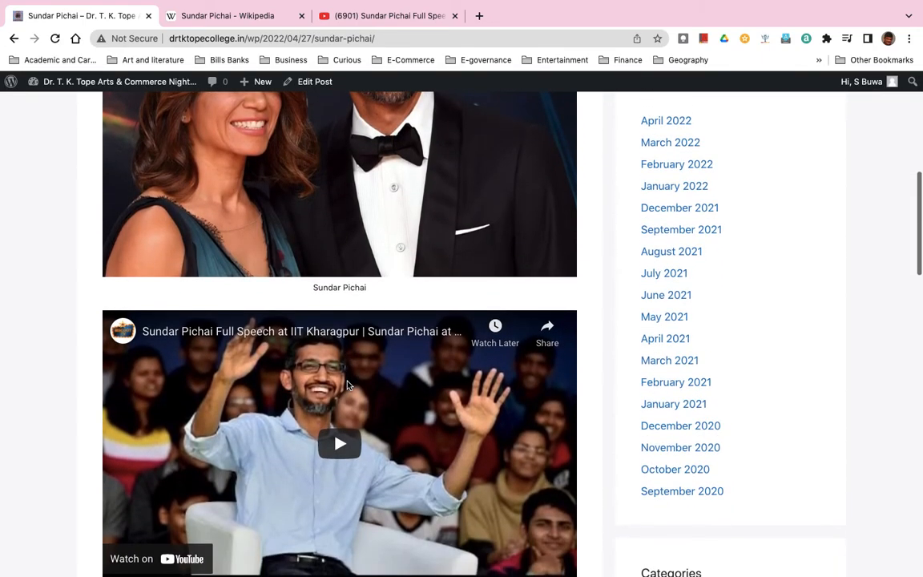
scroll(381, 467, "down", 3)
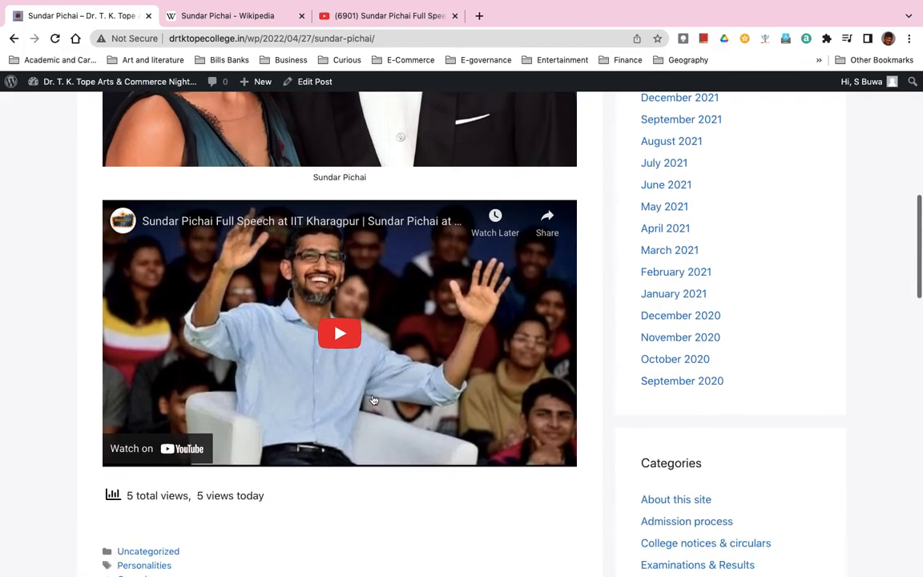
left_click(339, 330)
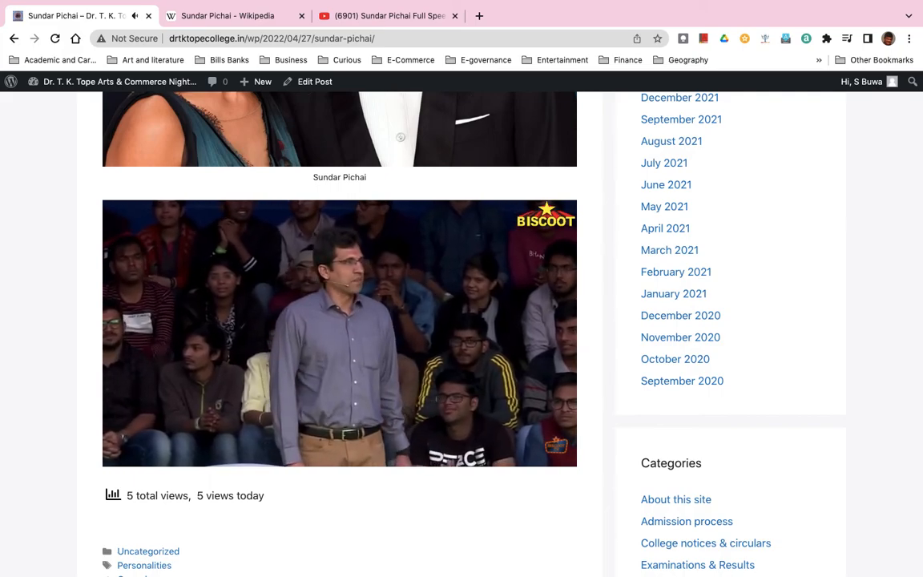
left_click(341, 336)
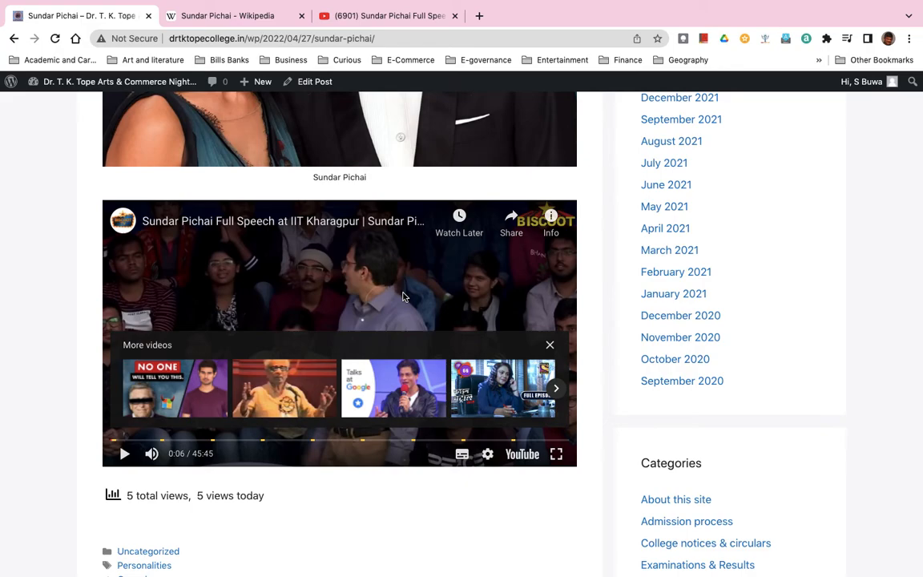
- Return to the site's header and look through the Political Science entries under Departments
scroll(403, 297, "up", 10)
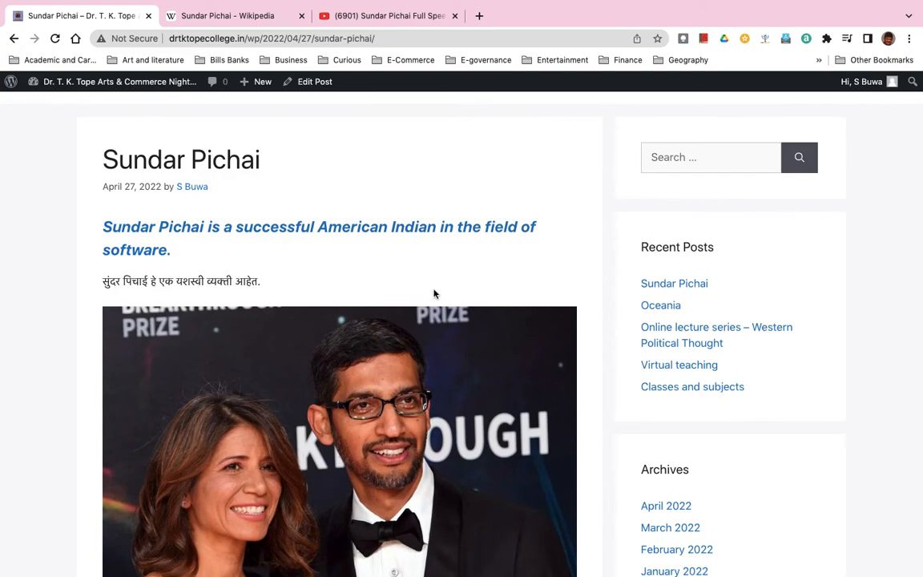
scroll(462, 302, "up", 2)
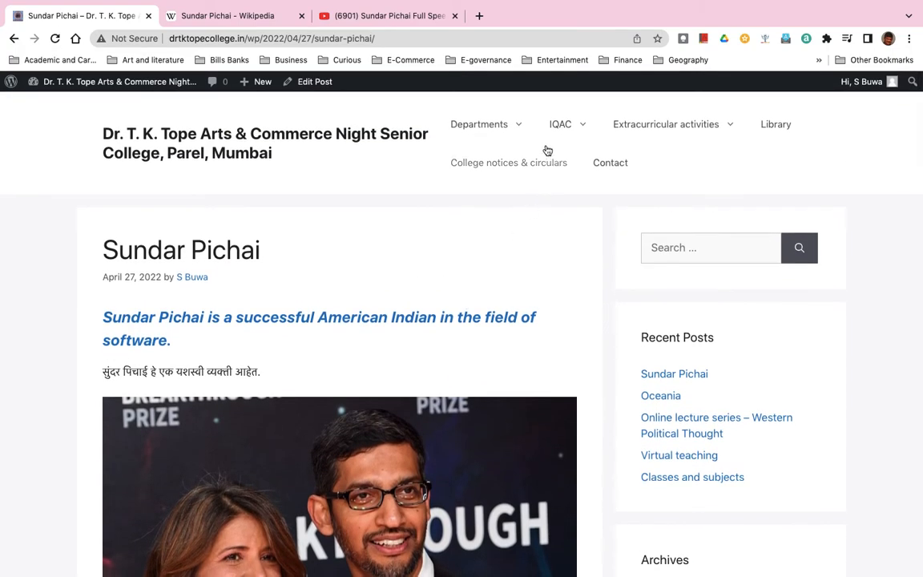
mouse_move(521, 130)
mouse_move(502, 184)
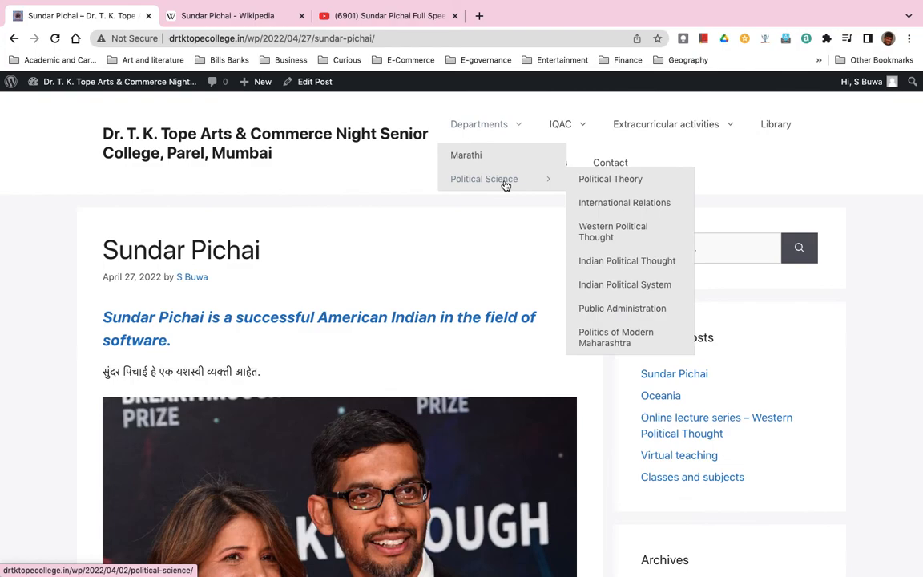